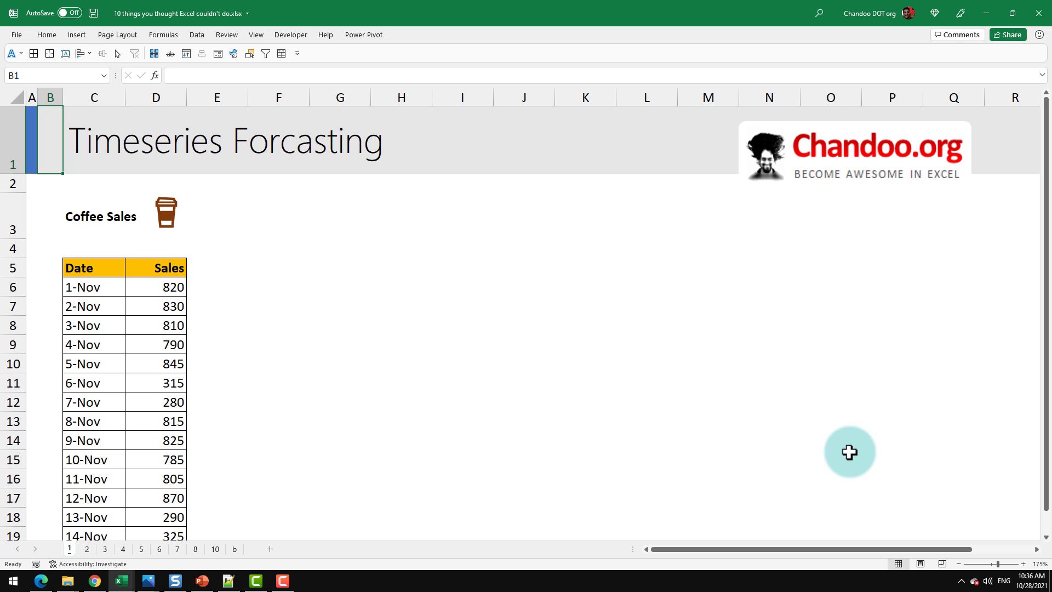
- Select the coffee sales data, insert a line chart of it, then delete the chart
{"action": "scroll", "coordinate": [849, 451], "scroll_direction": "down", "scroll_amount": 1}
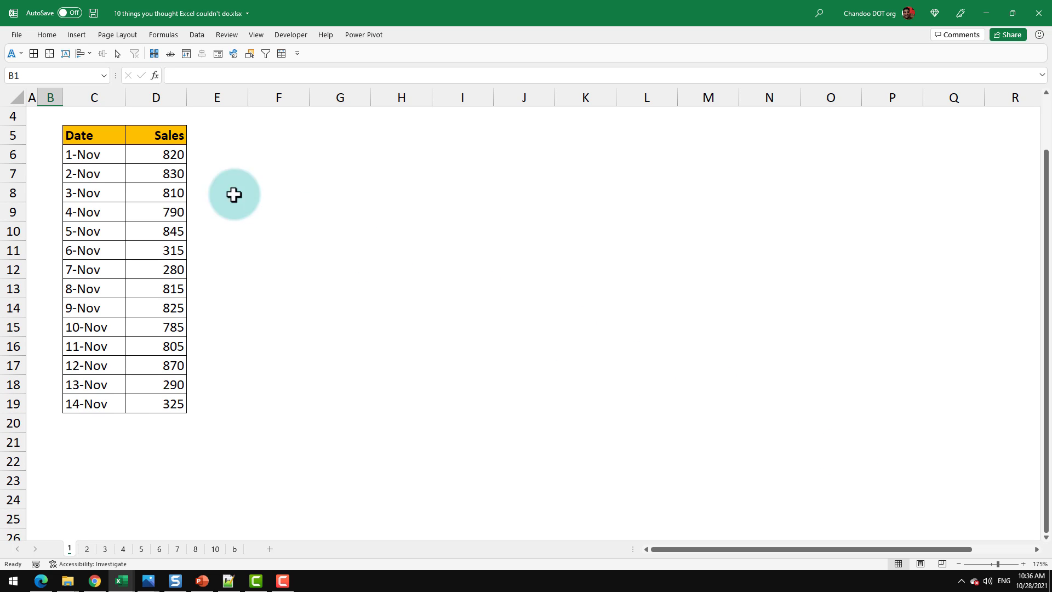
{"action": "left_click_drag", "start_coordinate": [98, 135], "coordinate": [155, 400]}
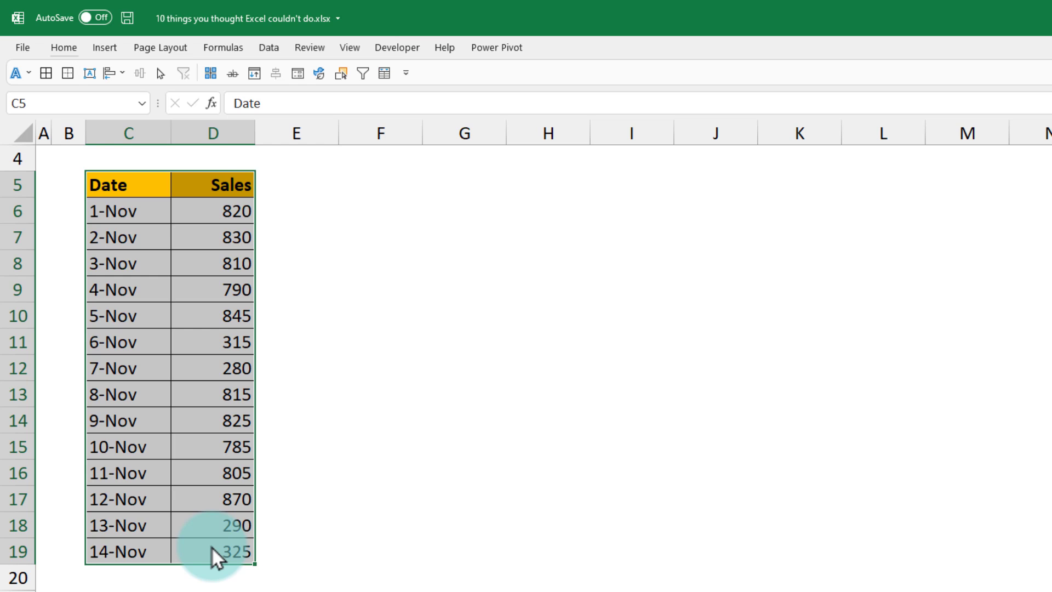
{"action": "left_click", "coordinate": [102, 48]}
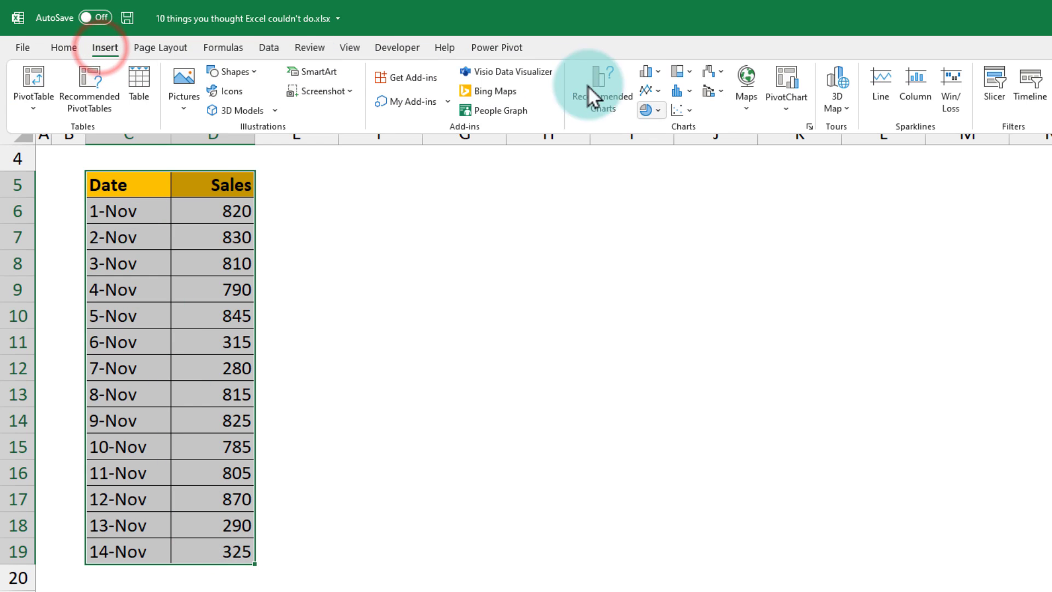
{"action": "left_click", "coordinate": [650, 90]}
{"action": "left_click", "coordinate": [660, 134]}
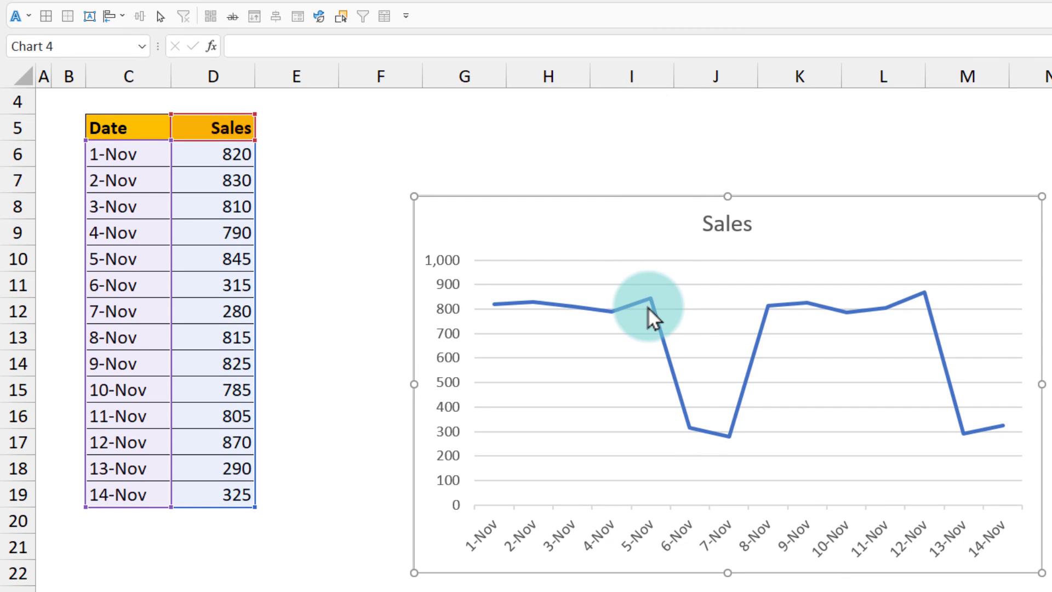
{"action": "mouse_move", "coordinate": [648, 306]}
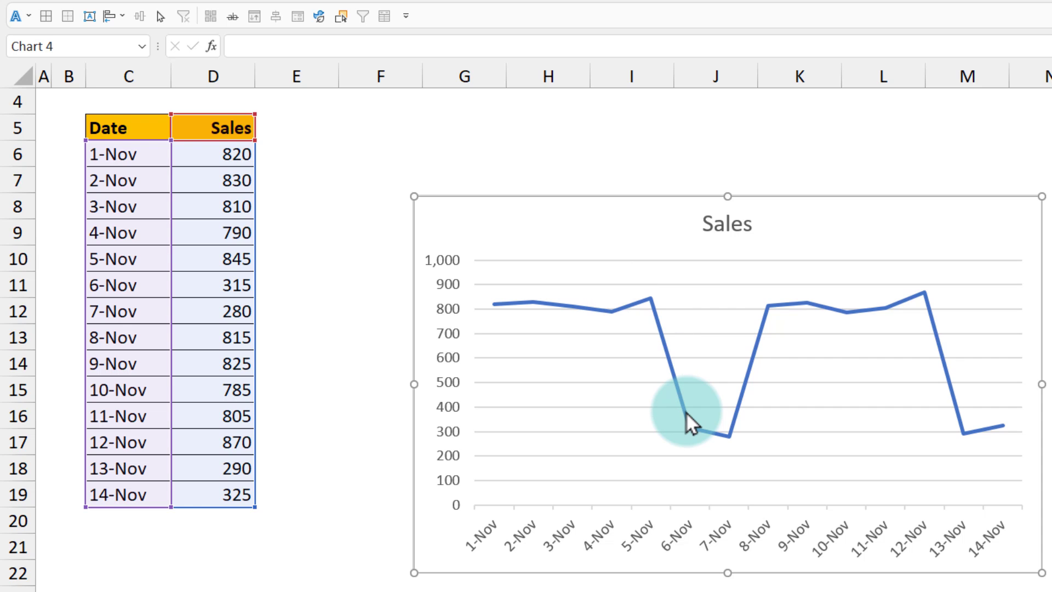
{"action": "mouse_move", "coordinate": [685, 412]}
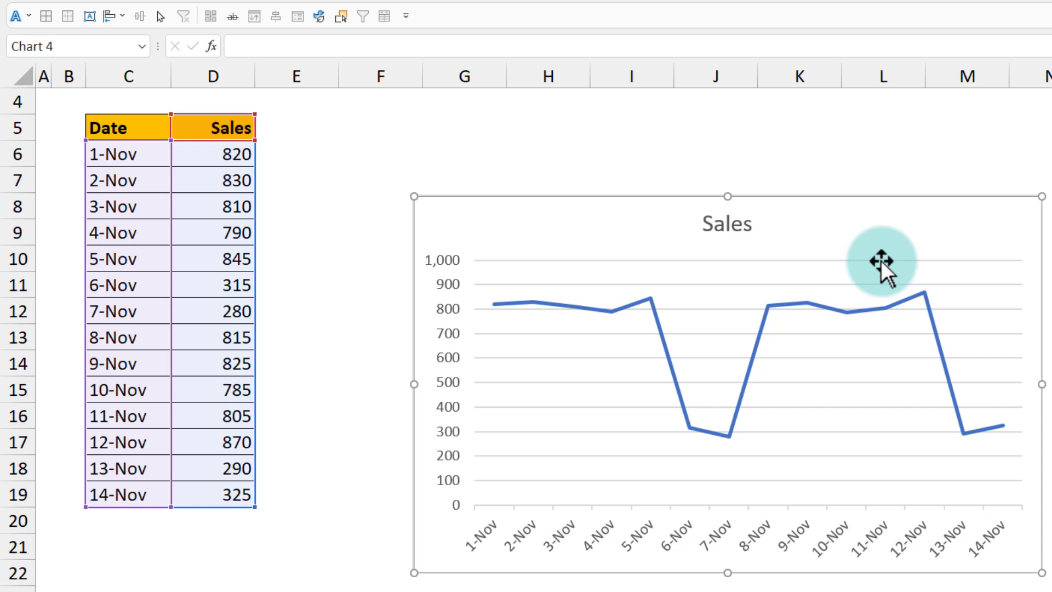
{"action": "left_click", "coordinate": [833, 221]}
{"action": "key", "text": "Delete"}
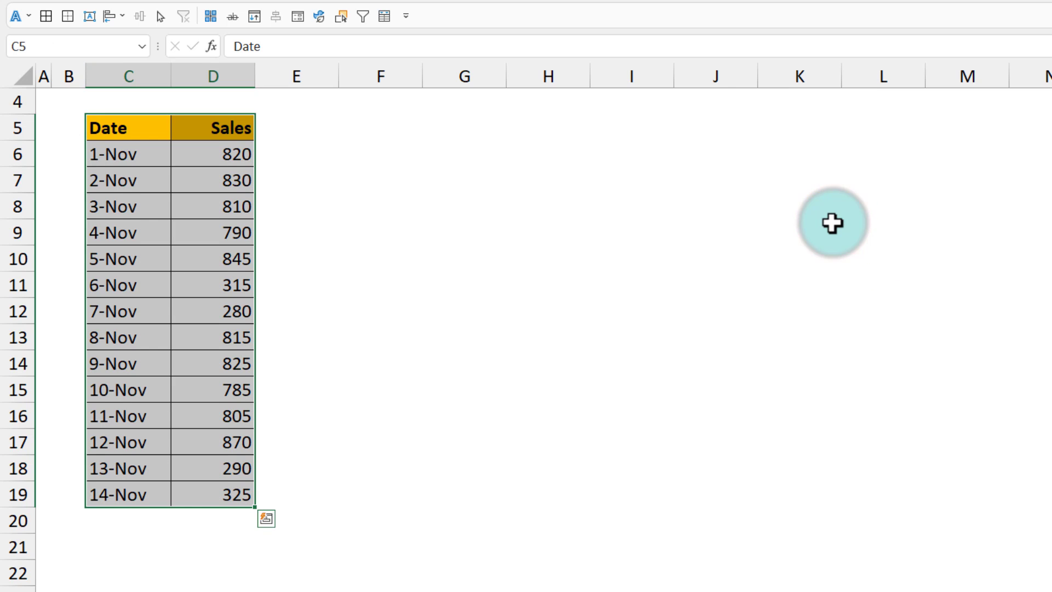
- Create a forecast sheet with seasonality set manually to 7 and forecast end 11/21/2021
{"action": "left_click", "coordinate": [276, 46]}
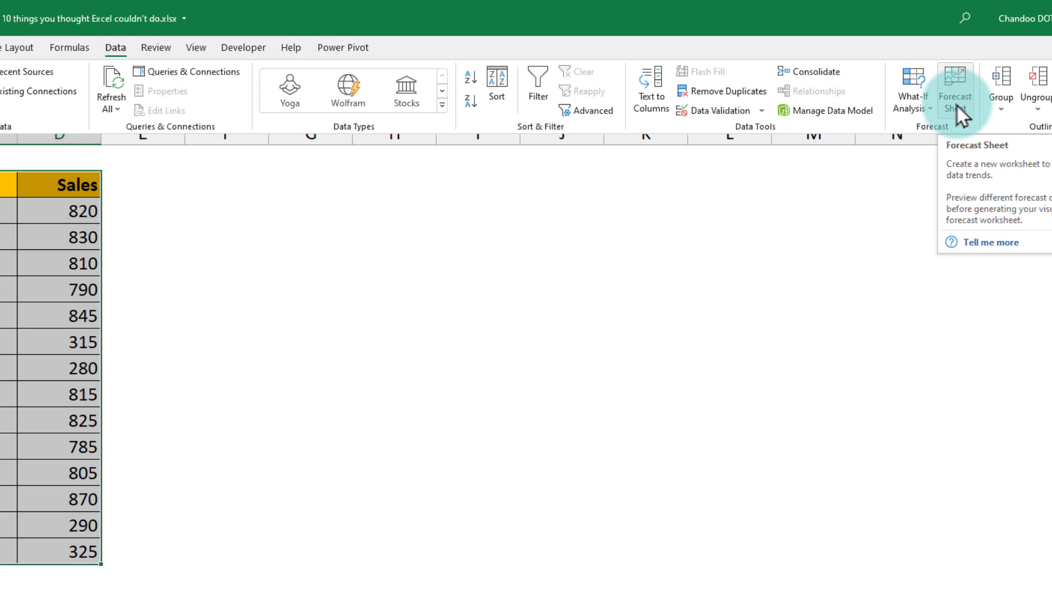
{"action": "left_click", "coordinate": [956, 106]}
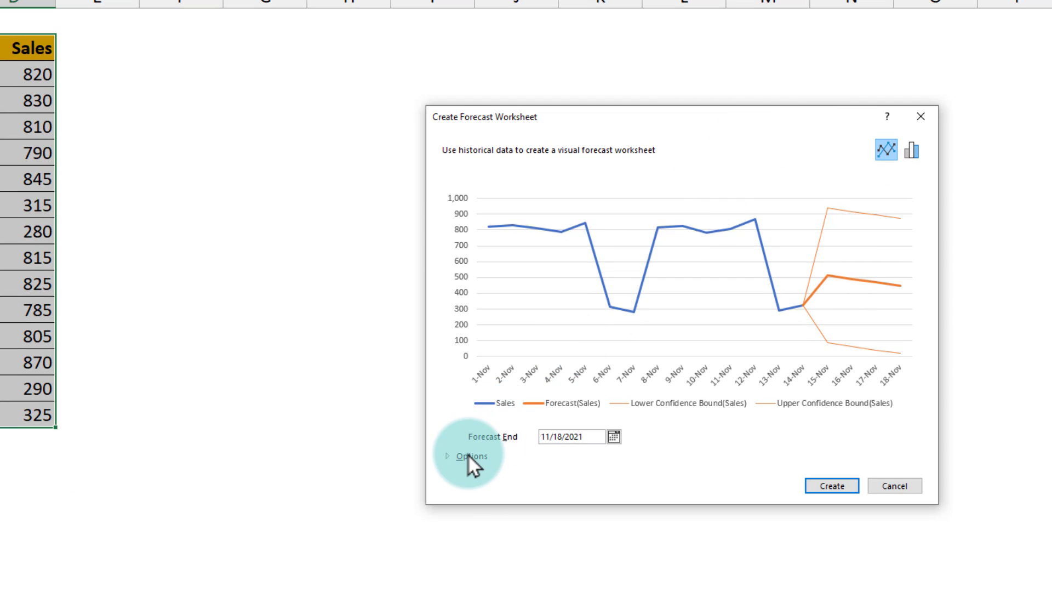
{"action": "left_click", "coordinate": [513, 589]}
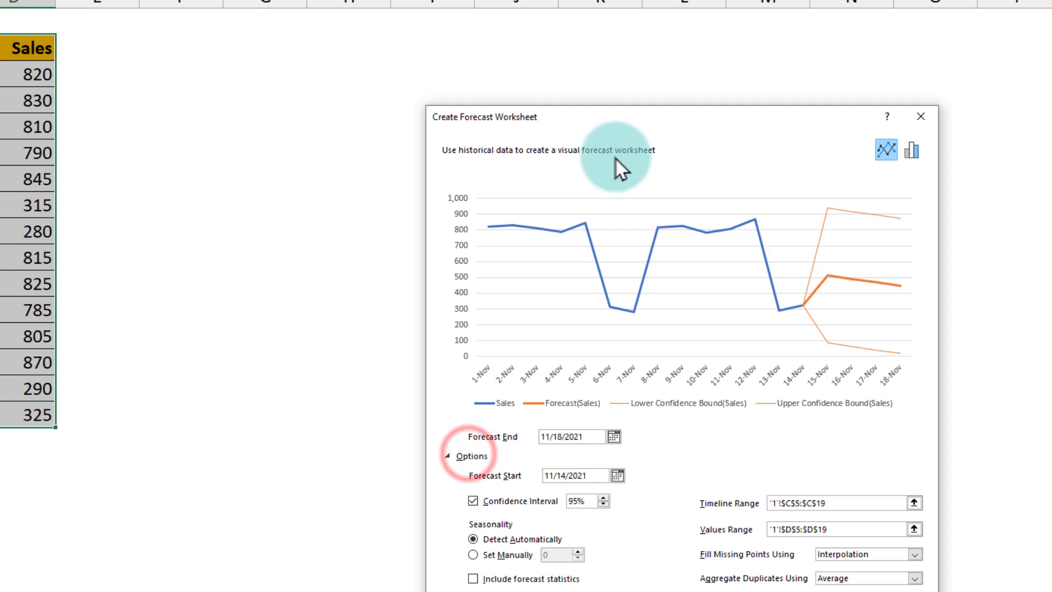
{"action": "left_click_drag", "start_coordinate": [618, 116], "coordinate": [462, 0]}
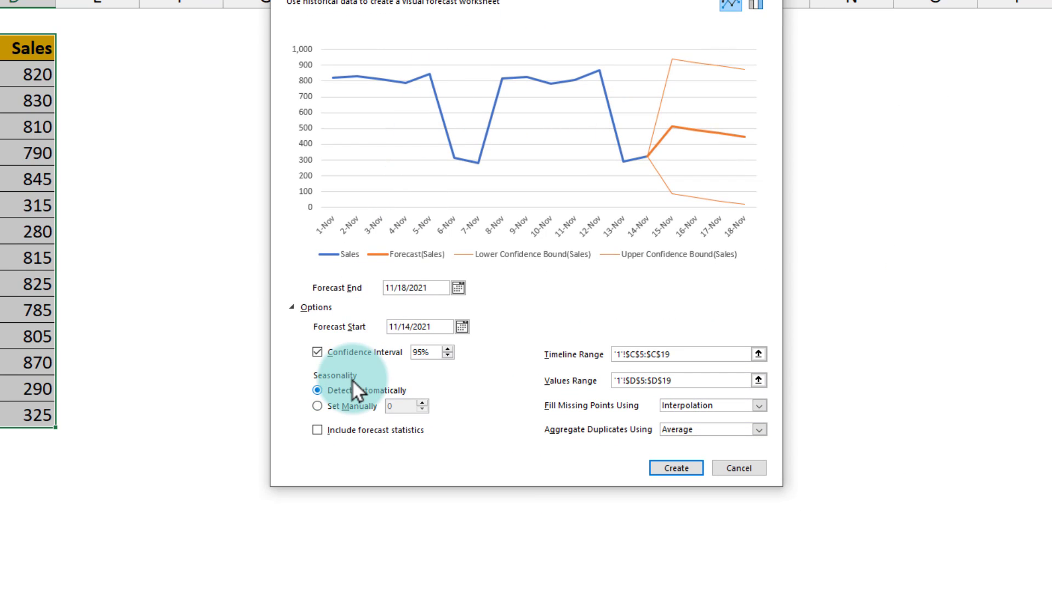
{"action": "left_click", "coordinate": [353, 405]}
{"action": "left_click", "coordinate": [390, 405]}
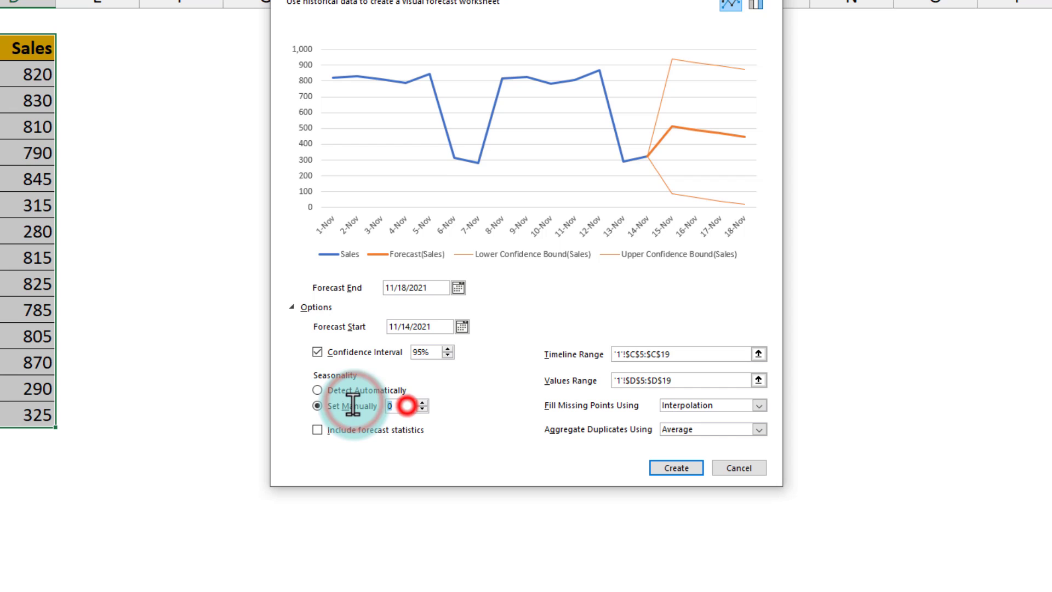
{"action": "type", "text": "7"}
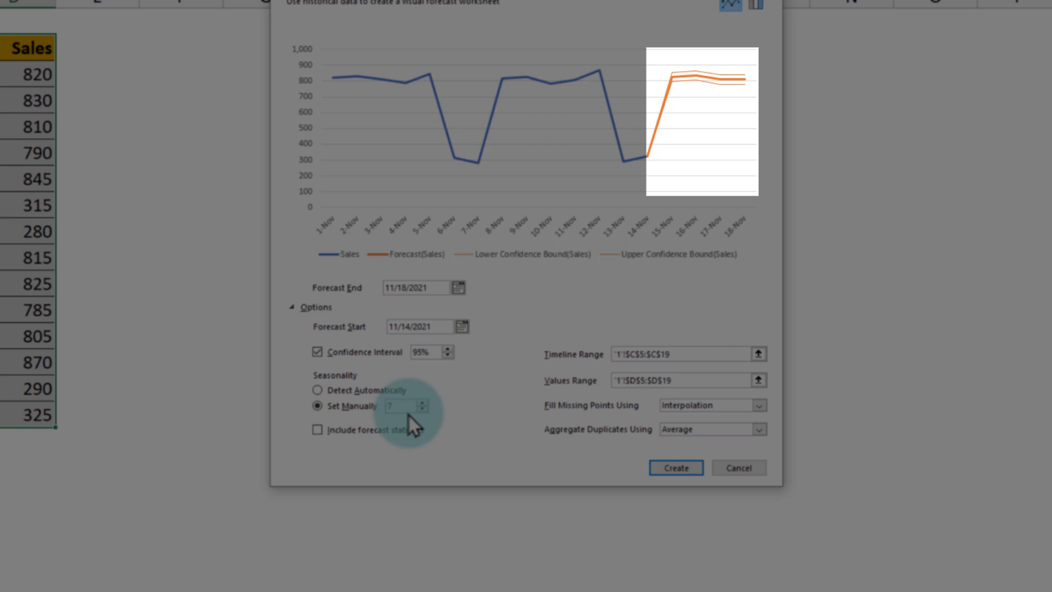
{"action": "left_click", "coordinate": [458, 287]}
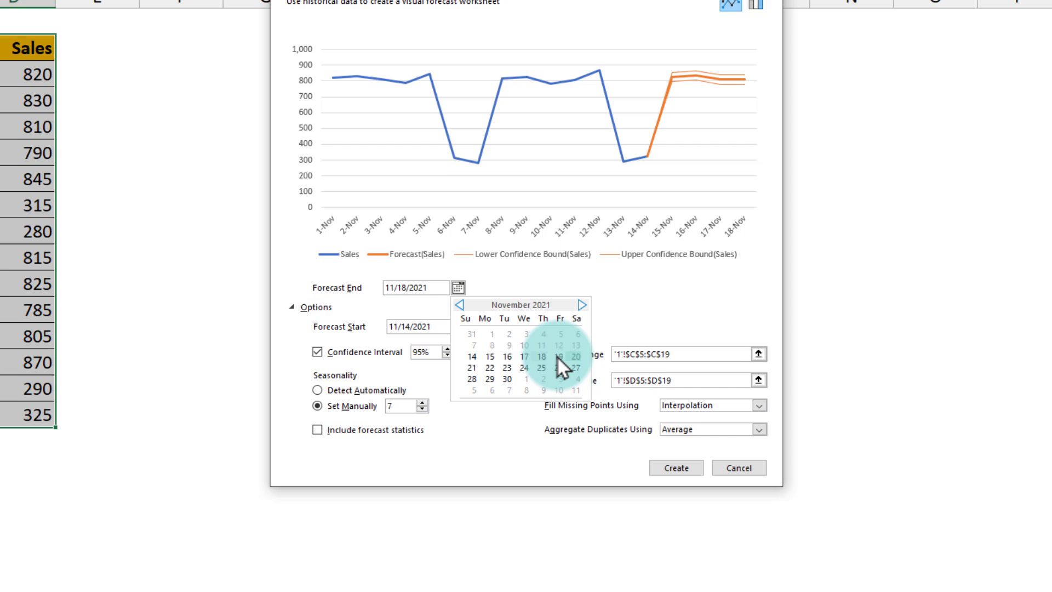
{"action": "left_click", "coordinate": [474, 368]}
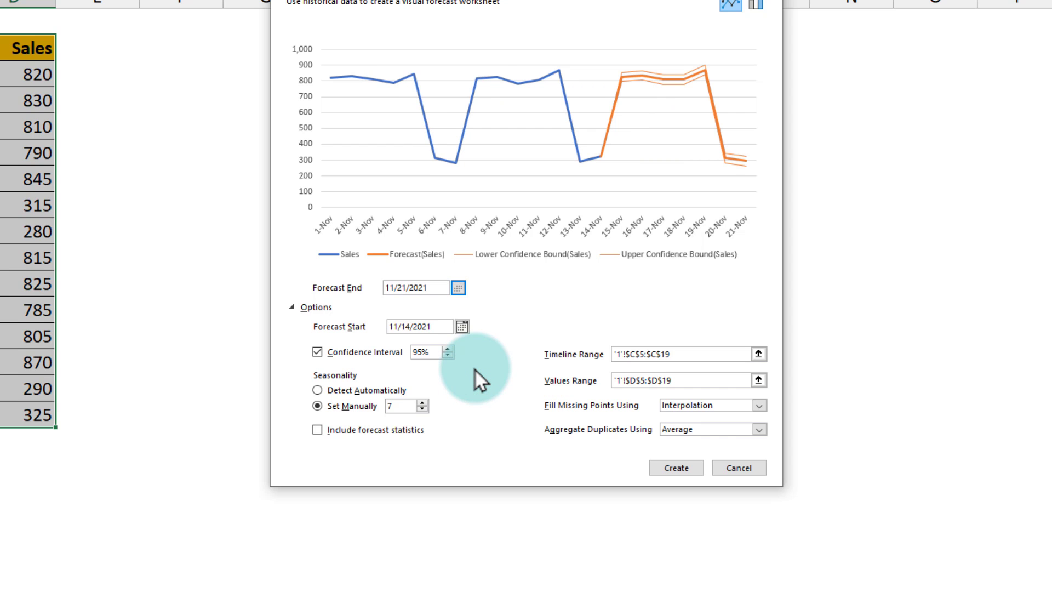
{"action": "left_click", "coordinate": [676, 468]}
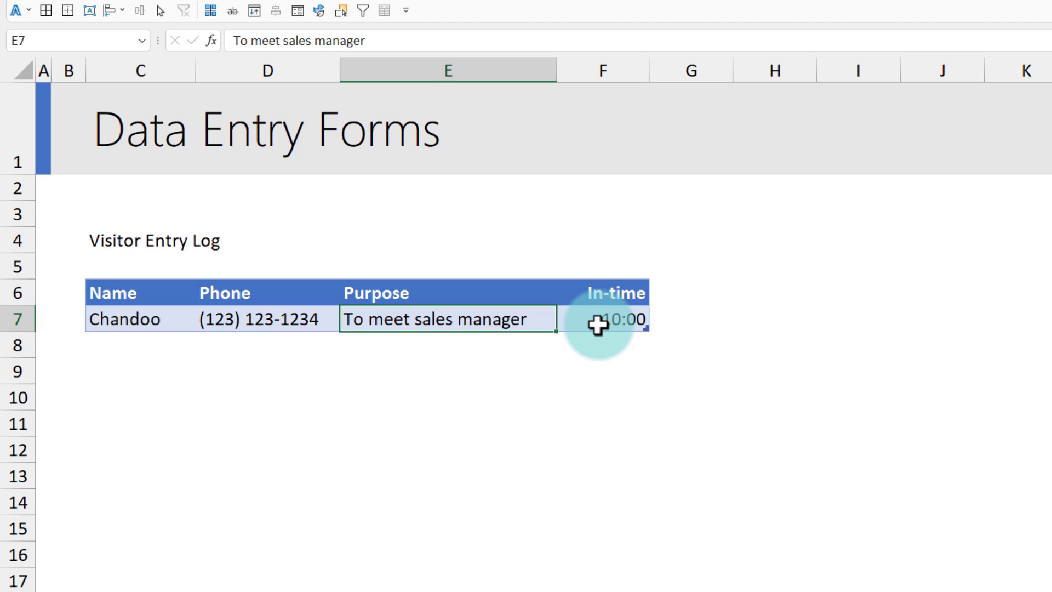
- In the data form, overwrite the visitor name, purpose 'To meet HR manager' and in-time 11:15AM
{"action": "left_click", "coordinate": [297, 11]}
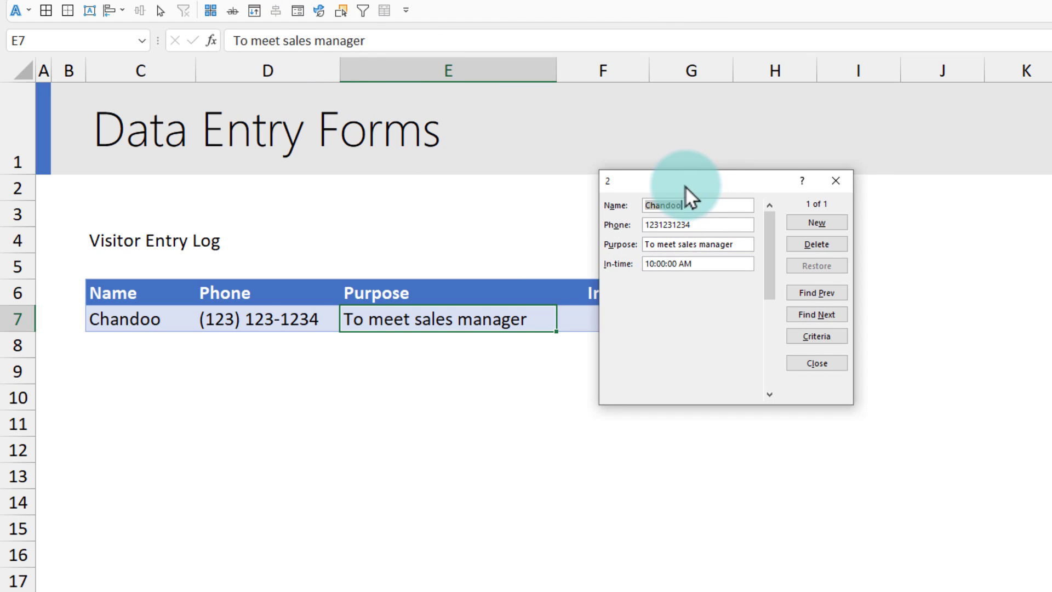
{"action": "left_click_drag", "start_coordinate": [684, 183], "coordinate": [812, 186]}
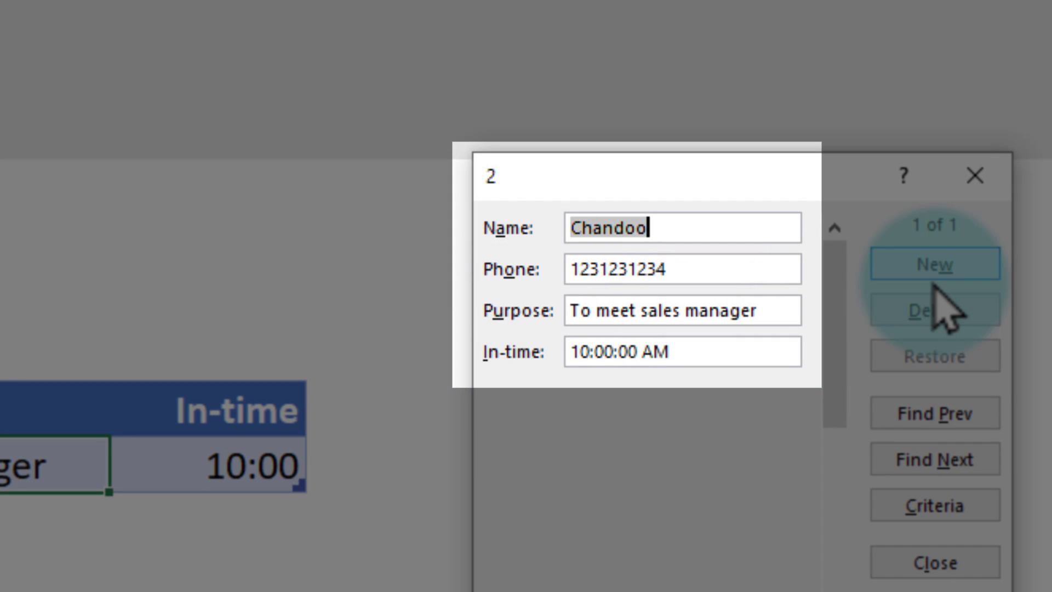
{"action": "left_click", "coordinate": [705, 225]}
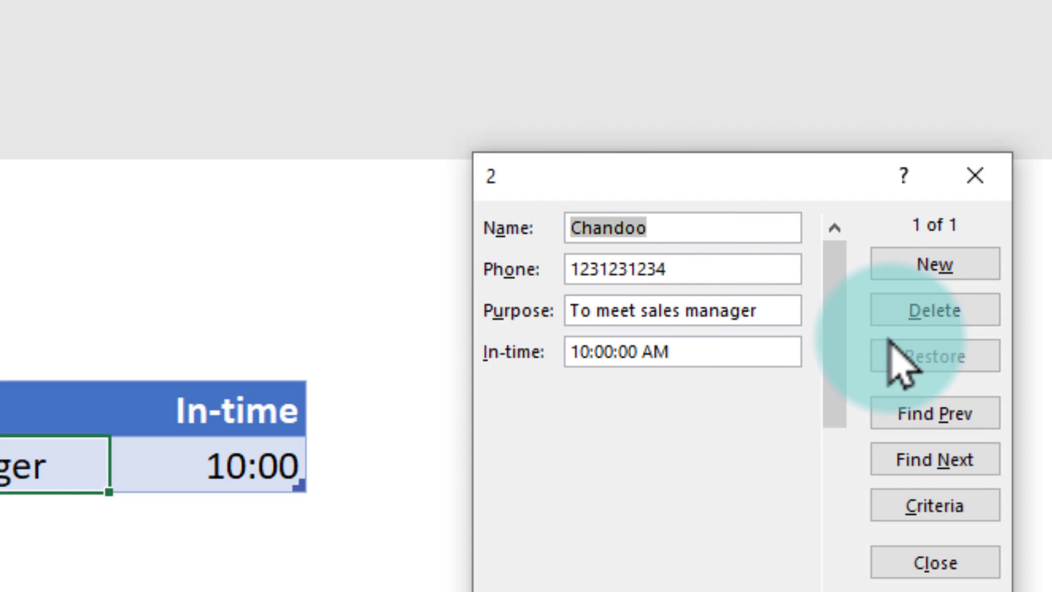
{"action": "type", "text": "John"}
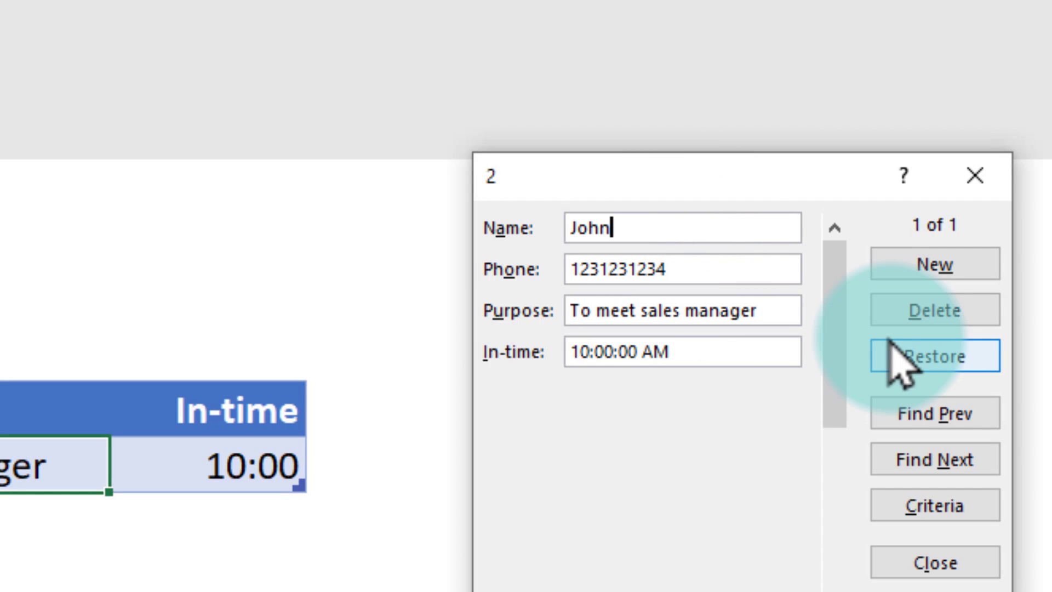
{"action": "key", "text": "Tab"}
{"action": "key", "text": "Tab"}
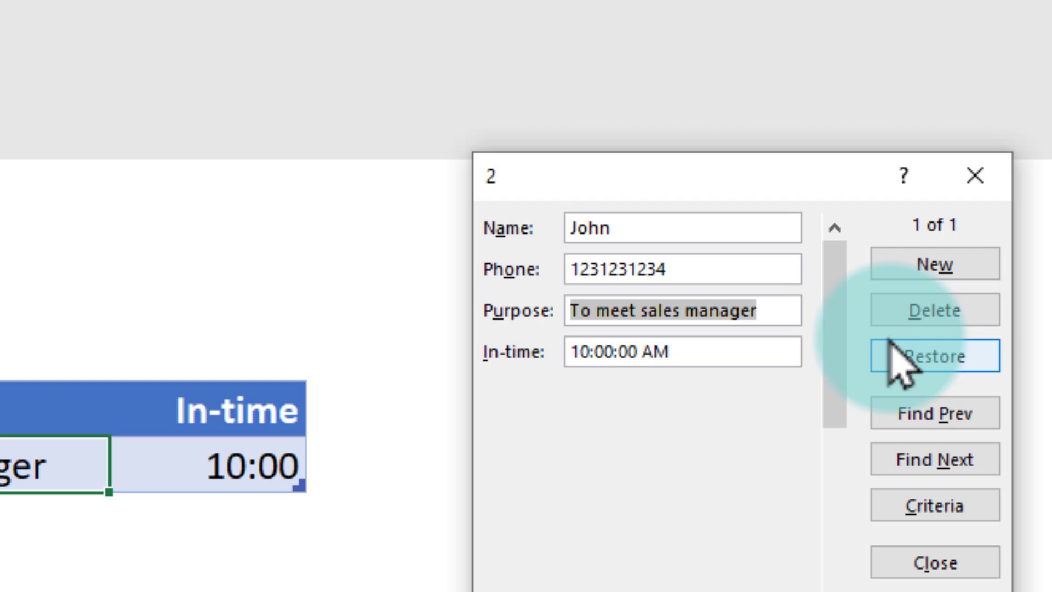
{"action": "type", "text": "To meet HR manager"}
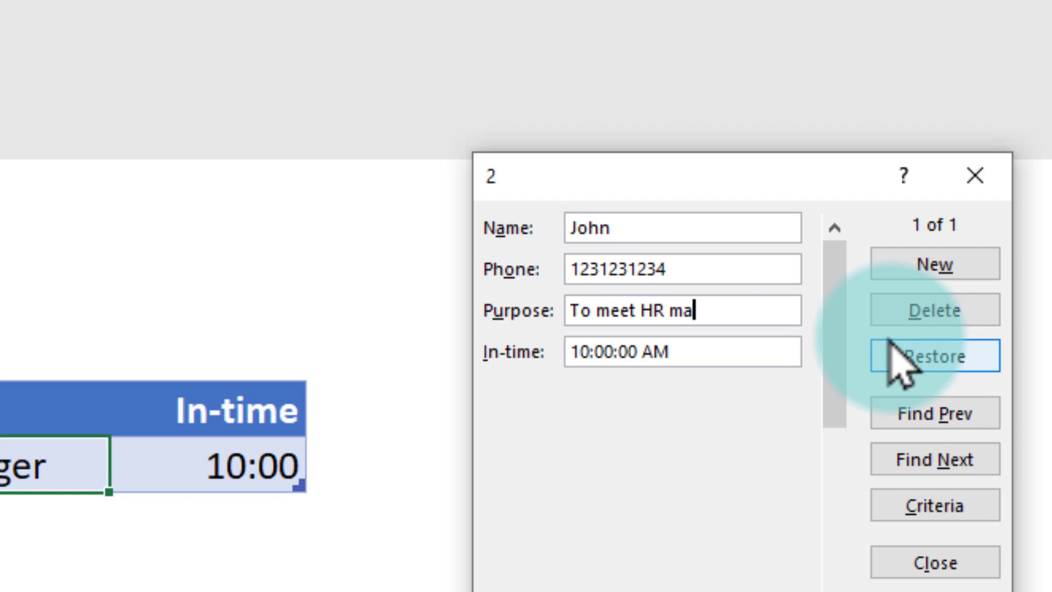
{"action": "key", "text": "Tab"}
{"action": "type", "text": "11:"}
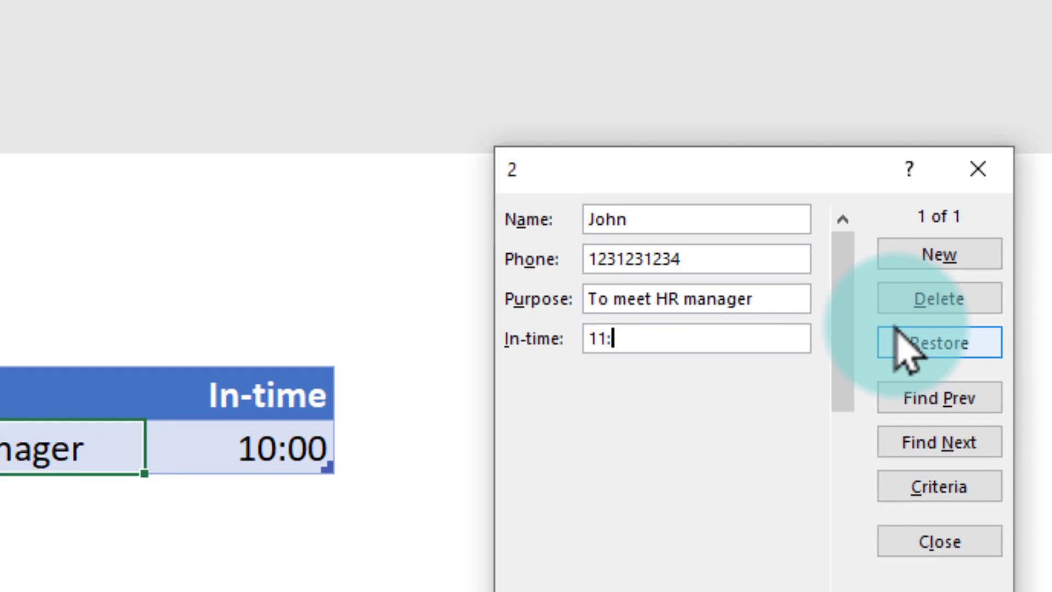
{"action": "type", "text": "15AM"}
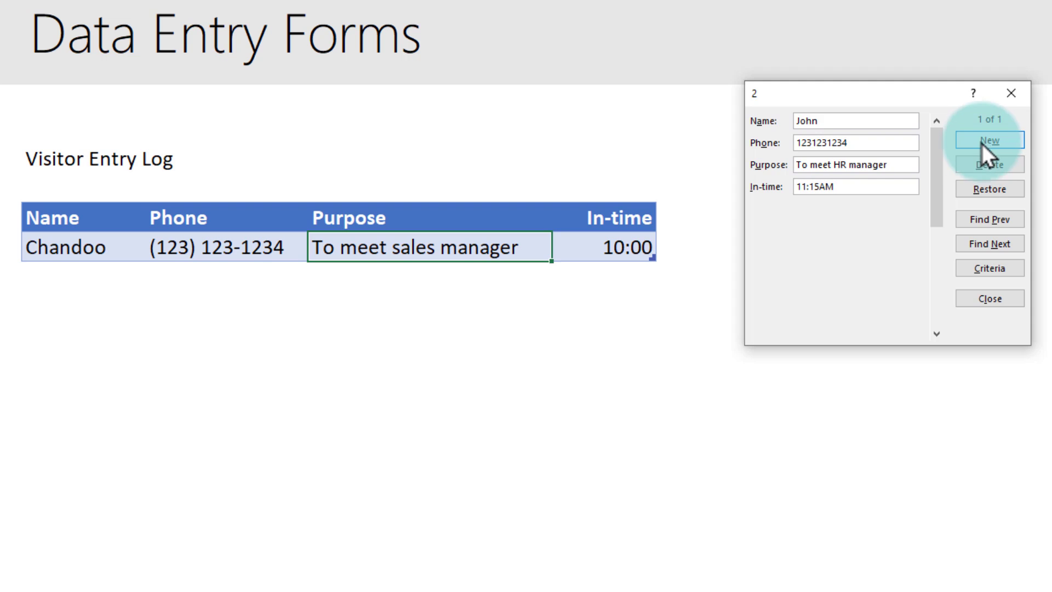
- Save the edited record, enter another visitor's name and phone number as a new row, and close the form
{"action": "left_click", "coordinate": [931, 257]}
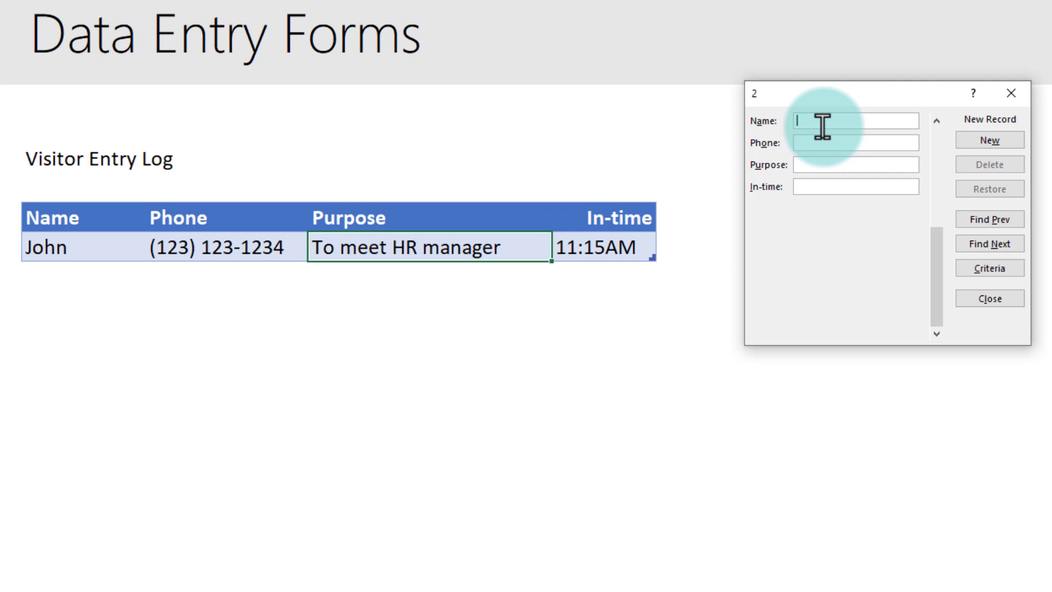
{"action": "type", "text": "Chan Too"}
{"action": "key", "text": "Tab"}
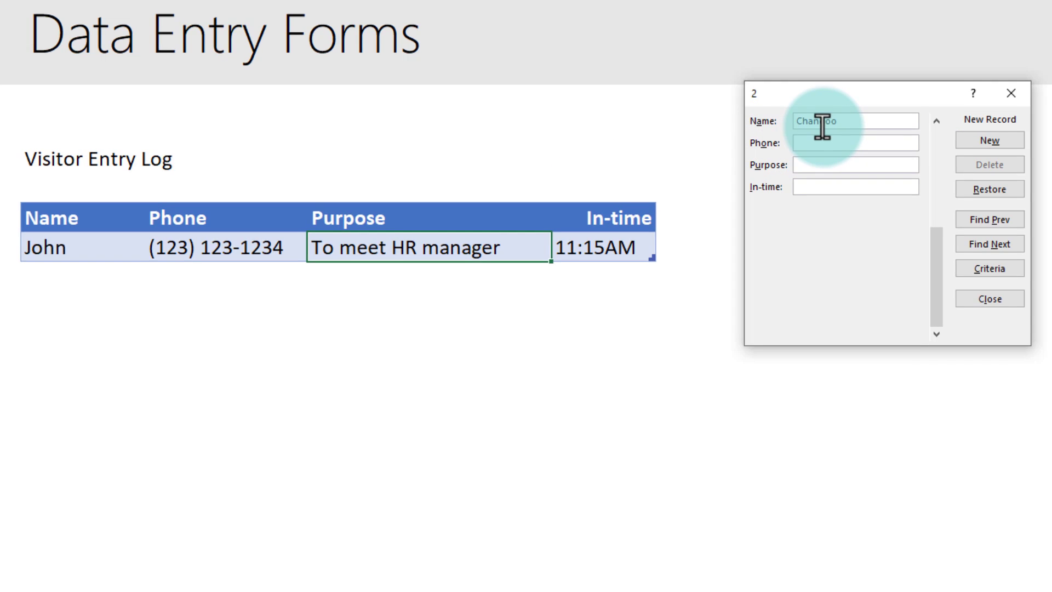
{"action": "type", "text": "123123123"}
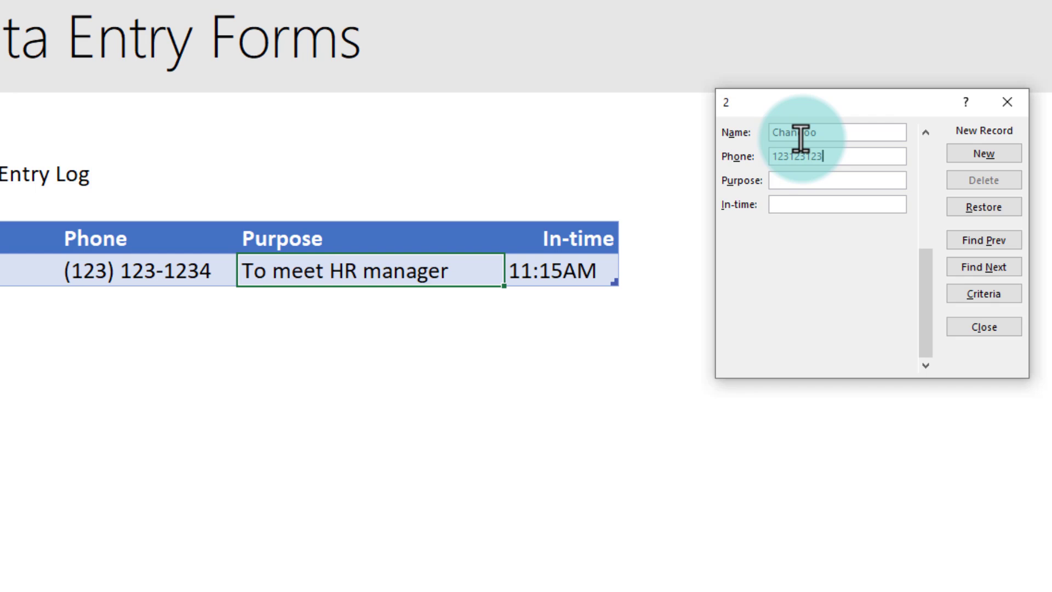
{"action": "type", "text": "4"}
{"action": "key", "text": "Tab"}
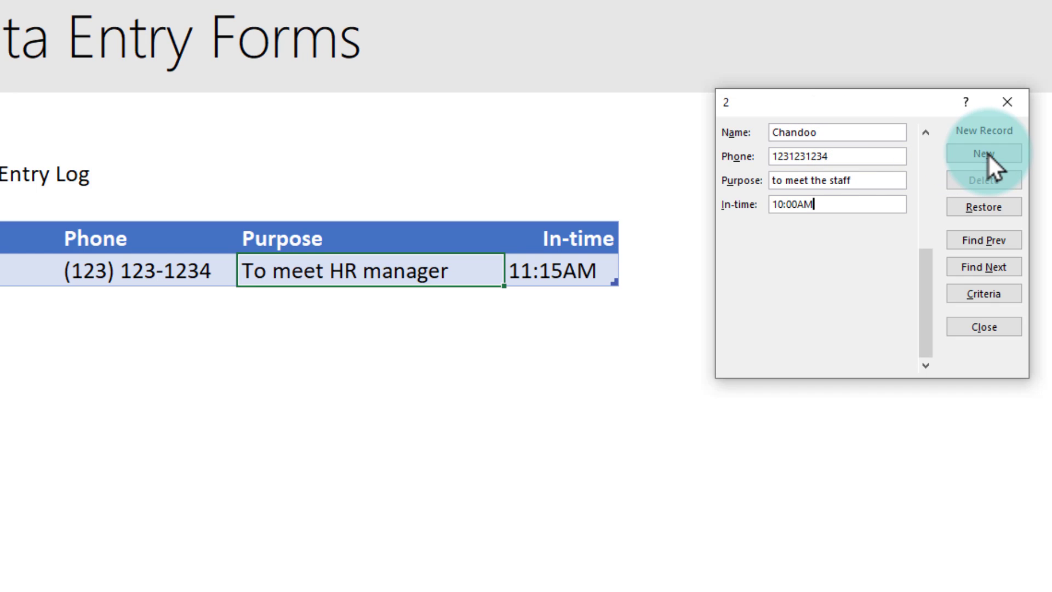
{"action": "left_click", "coordinate": [983, 154]}
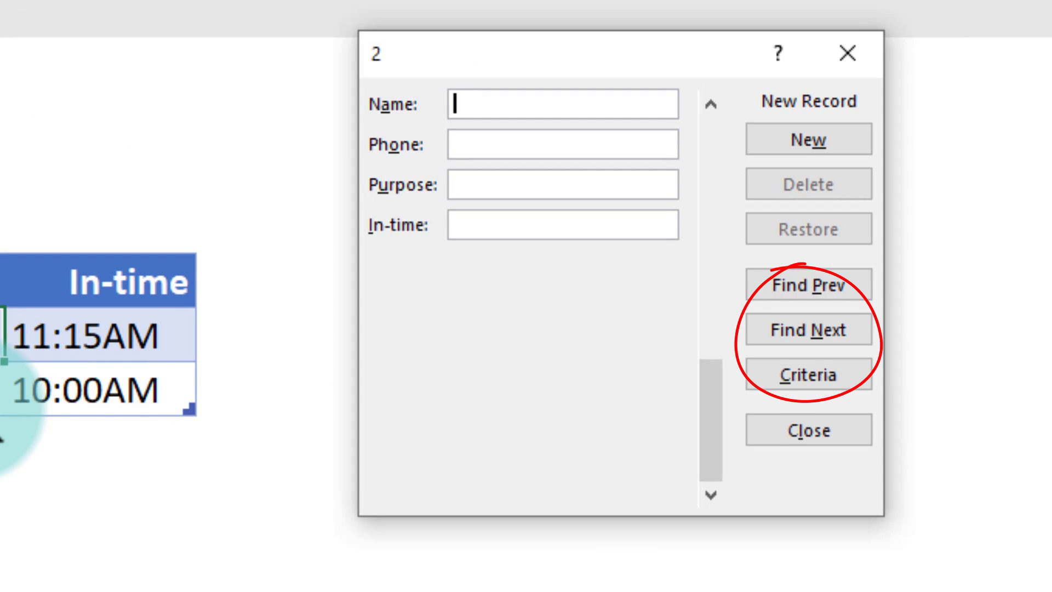
{"action": "left_click", "coordinate": [808, 430]}
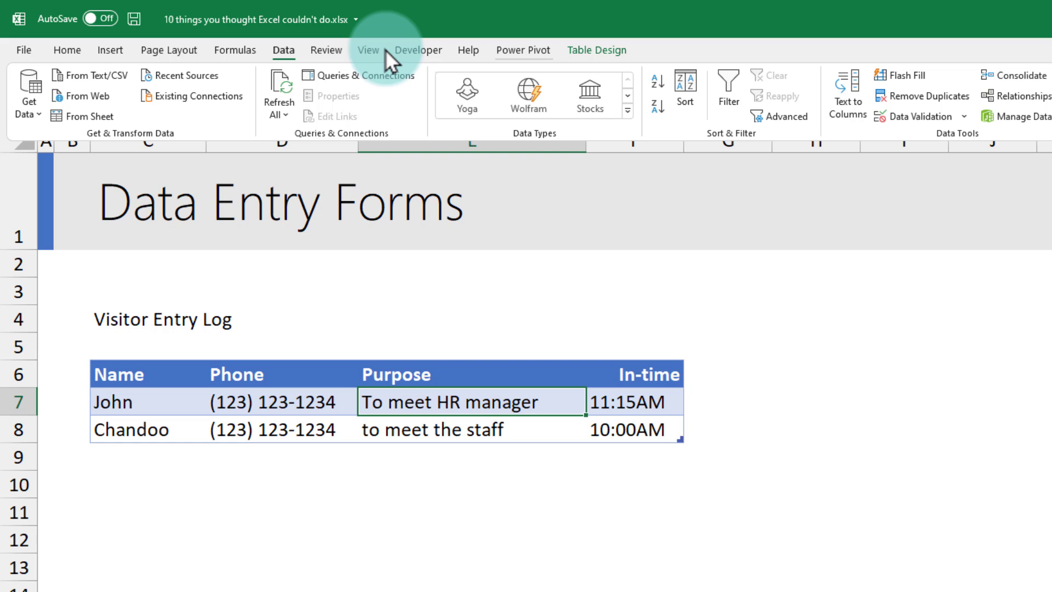
- Open the Customize the Ribbon page of Excel Options from the View tab's shortcut menu
{"action": "left_click", "coordinate": [271, 431]}
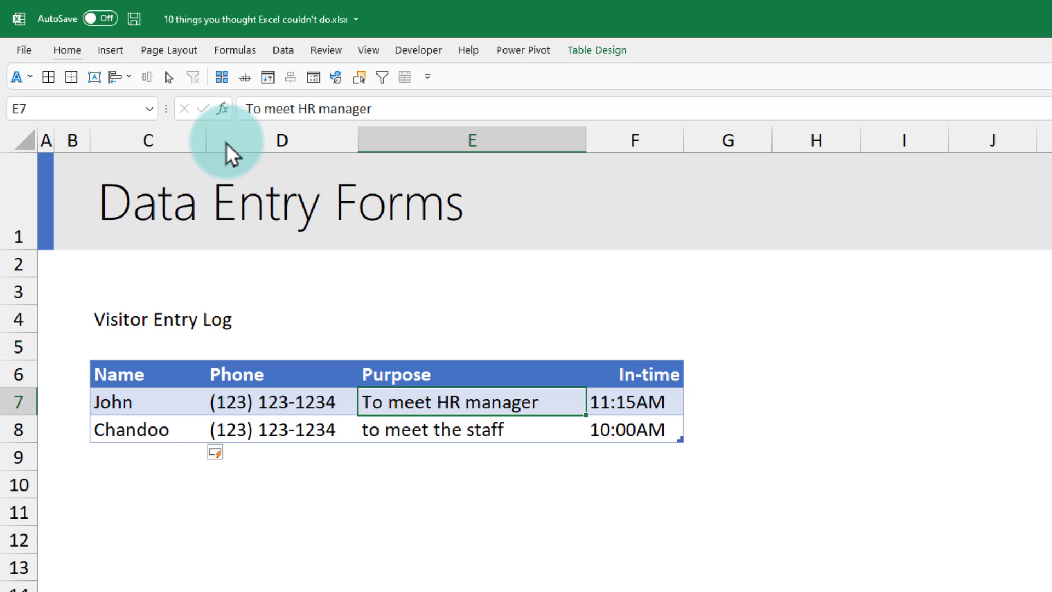
{"action": "left_click", "coordinate": [427, 78]}
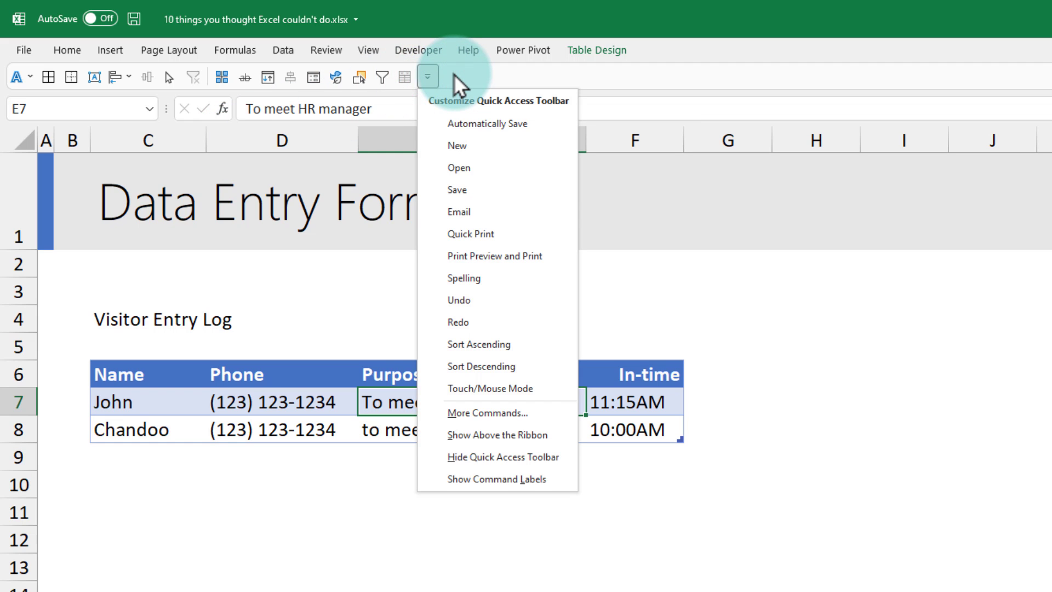
{"action": "left_click", "coordinate": [370, 48]}
{"action": "left_click", "coordinate": [369, 49]}
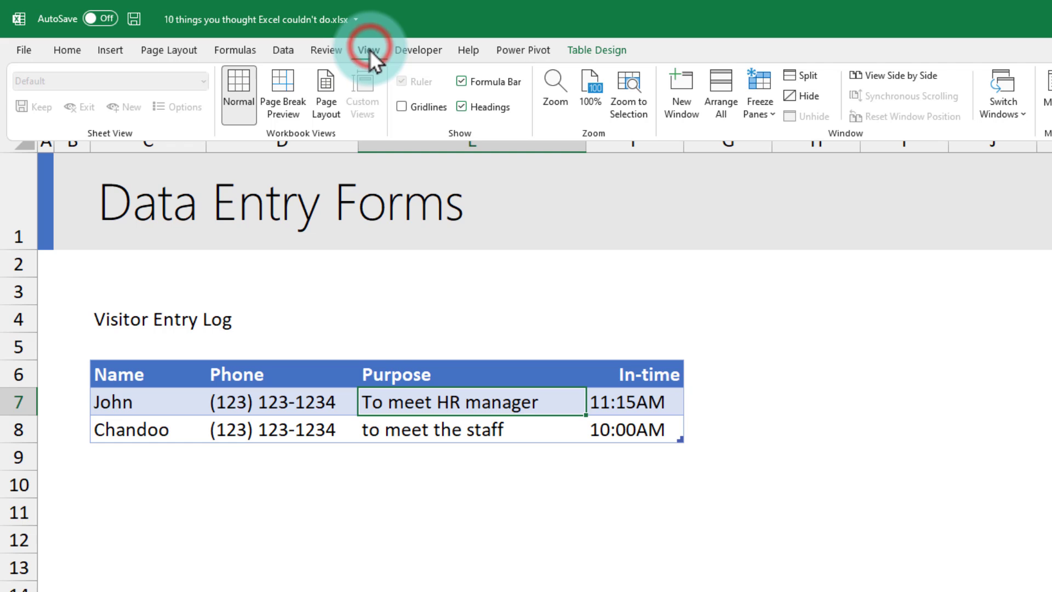
{"action": "right_click", "coordinate": [370, 51]}
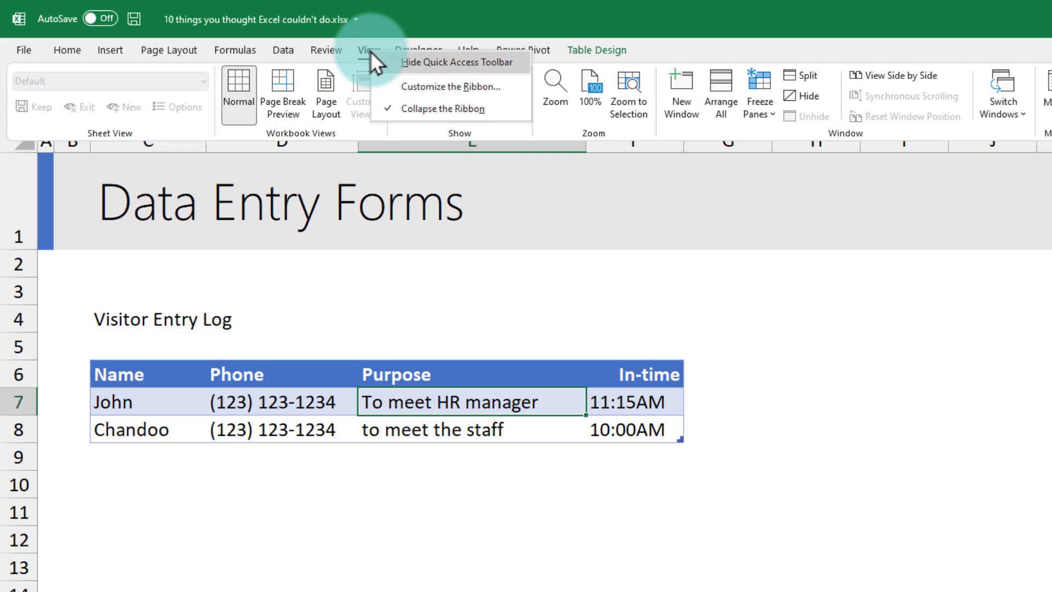
{"action": "left_click", "coordinate": [460, 90]}
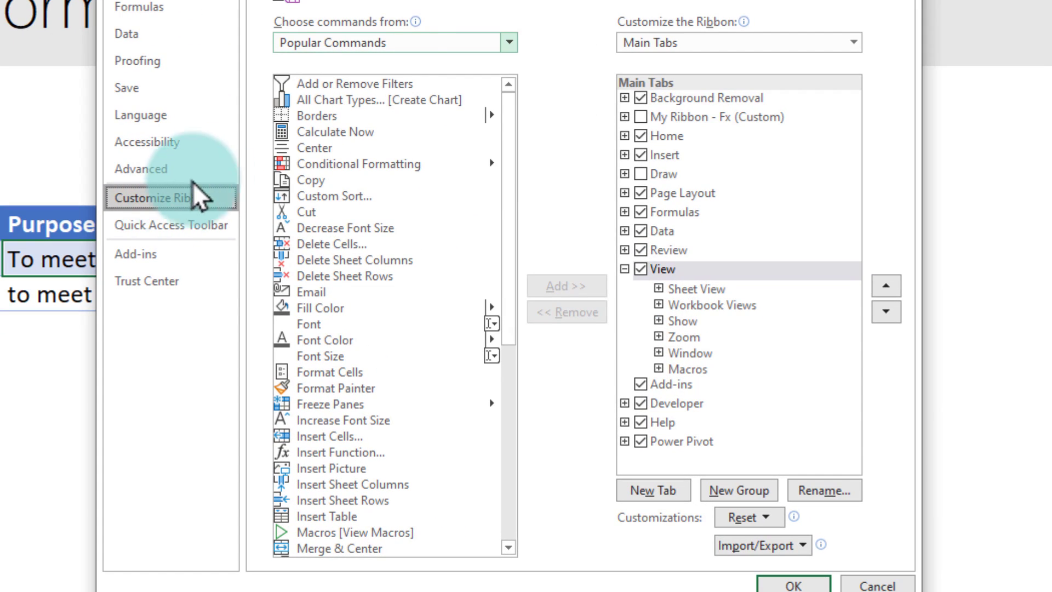
- Add the Form command from 'Commands Not in the Ribbon' to a new group under Home and confirm
{"action": "left_click", "coordinate": [401, 42]}
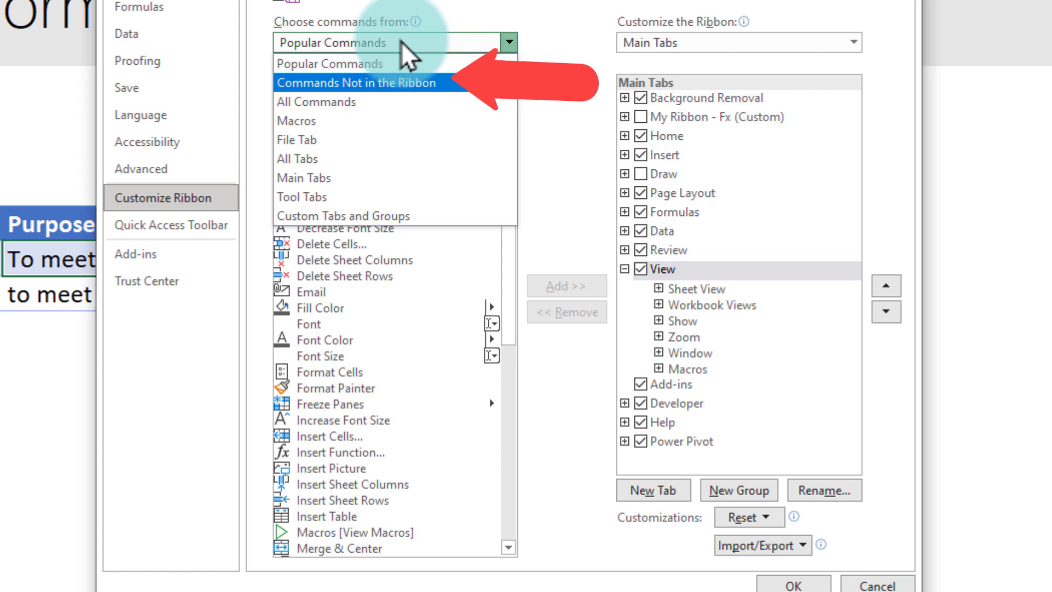
{"action": "left_click", "coordinate": [397, 83]}
{"action": "left_click_drag", "start_coordinate": [509, 115], "coordinate": [516, 220]}
{"action": "left_click", "coordinate": [305, 328]}
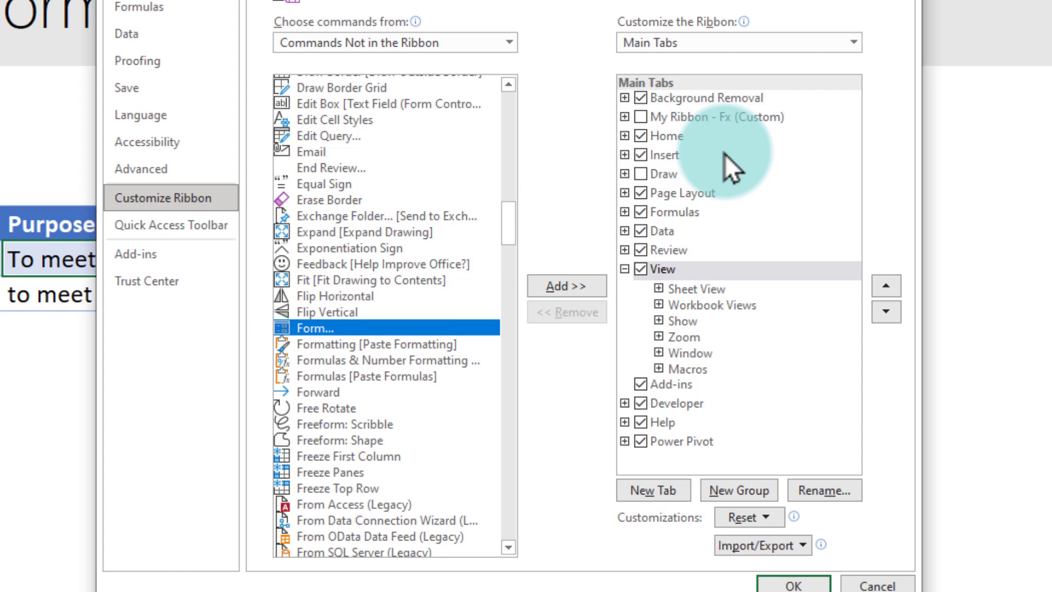
{"action": "left_click", "coordinate": [625, 136]}
{"action": "left_click", "coordinate": [656, 134]}
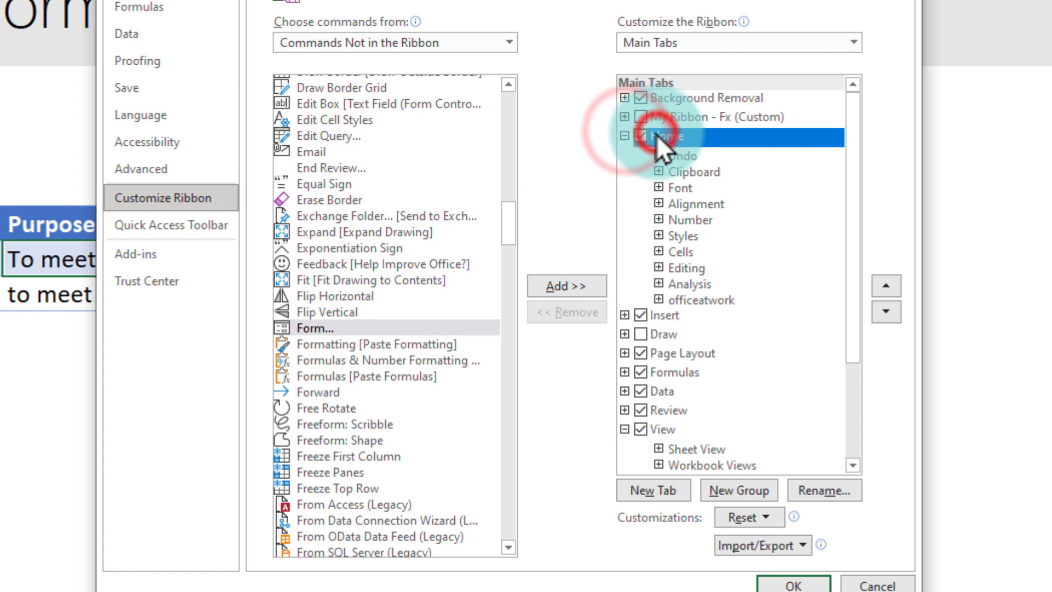
{"action": "left_click", "coordinate": [739, 490]}
{"action": "left_click", "coordinate": [566, 286]}
{"action": "left_click", "coordinate": [793, 585]}
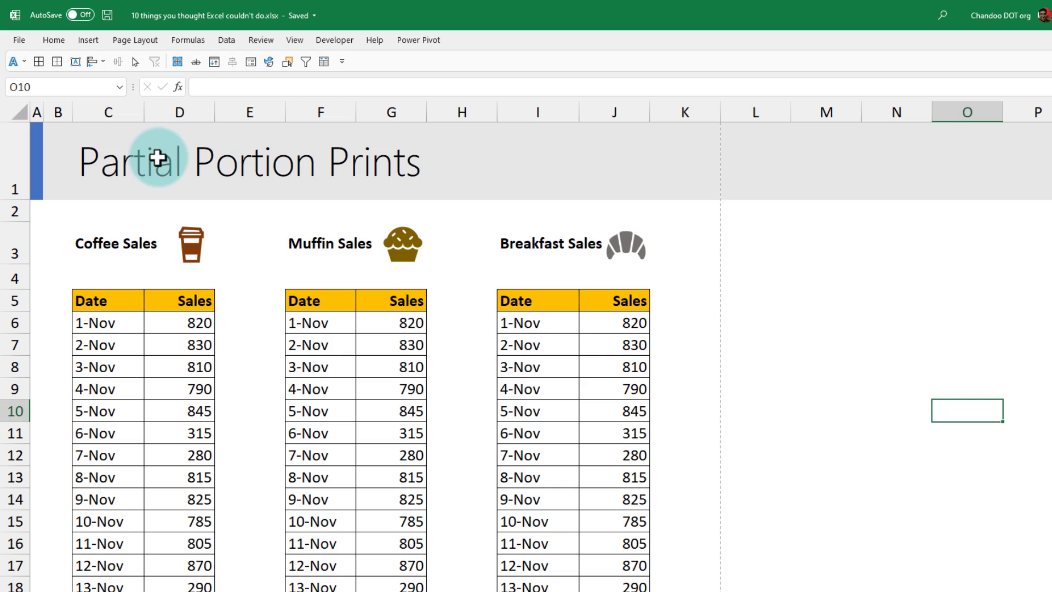
- Preview the Partial Portion Prints sheet printing all three tables on one Letter page, then return to it
{"action": "left_click", "coordinate": [21, 43]}
{"action": "left_click", "coordinate": [25, 228]}
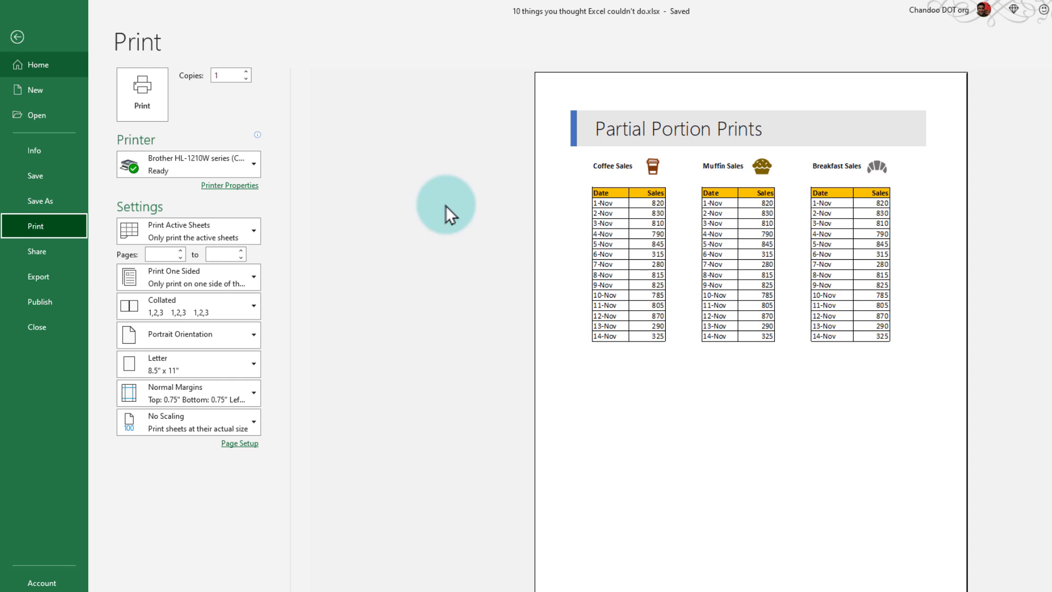
{"action": "left_click", "coordinate": [17, 36]}
{"action": "scroll", "coordinate": [80, 227], "scroll_direction": "down", "scroll_amount": 2}
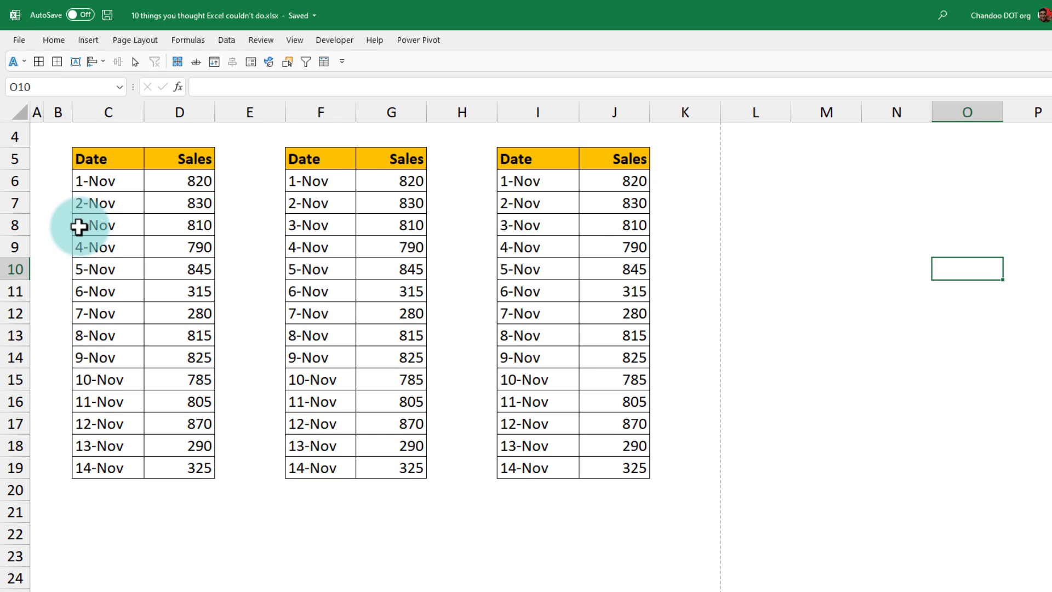
{"action": "scroll", "coordinate": [79, 227], "scroll_direction": "up", "scroll_amount": 2}
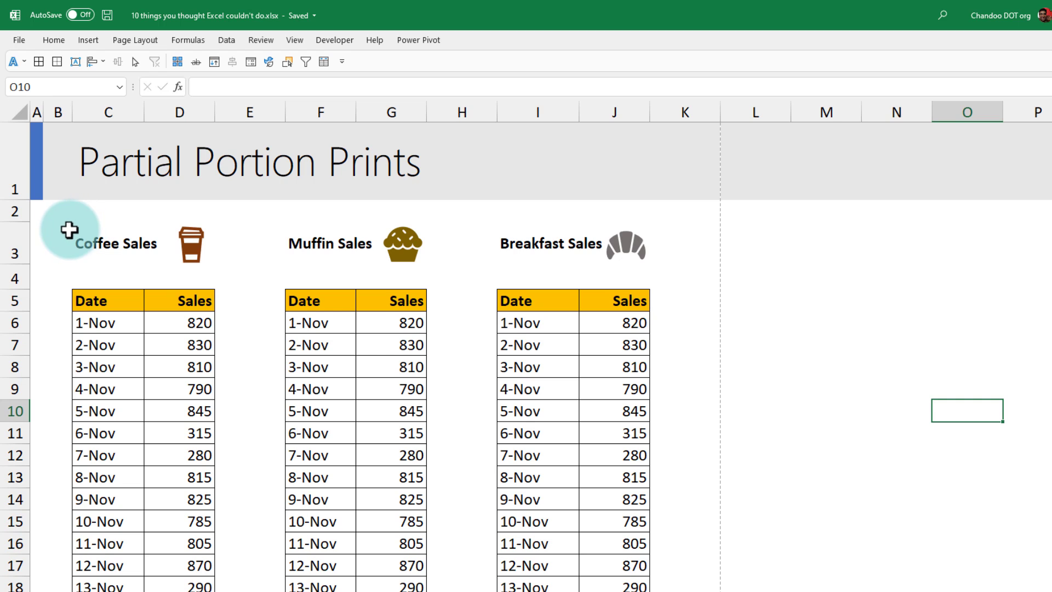
- Set C3:D19 as the print area and confirm the print preview shows only the Coffee Sales table
{"action": "left_click_drag", "start_coordinate": [67, 228], "coordinate": [197, 540]}
{"action": "left_click_drag", "start_coordinate": [77, 157], "coordinate": [188, 530]}
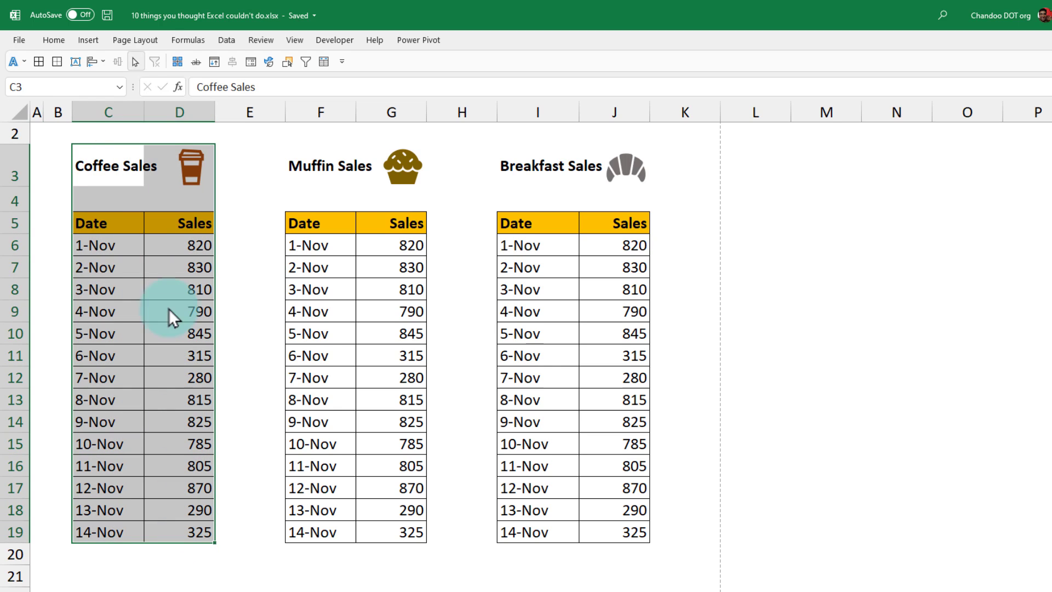
{"action": "left_click", "coordinate": [145, 41]}
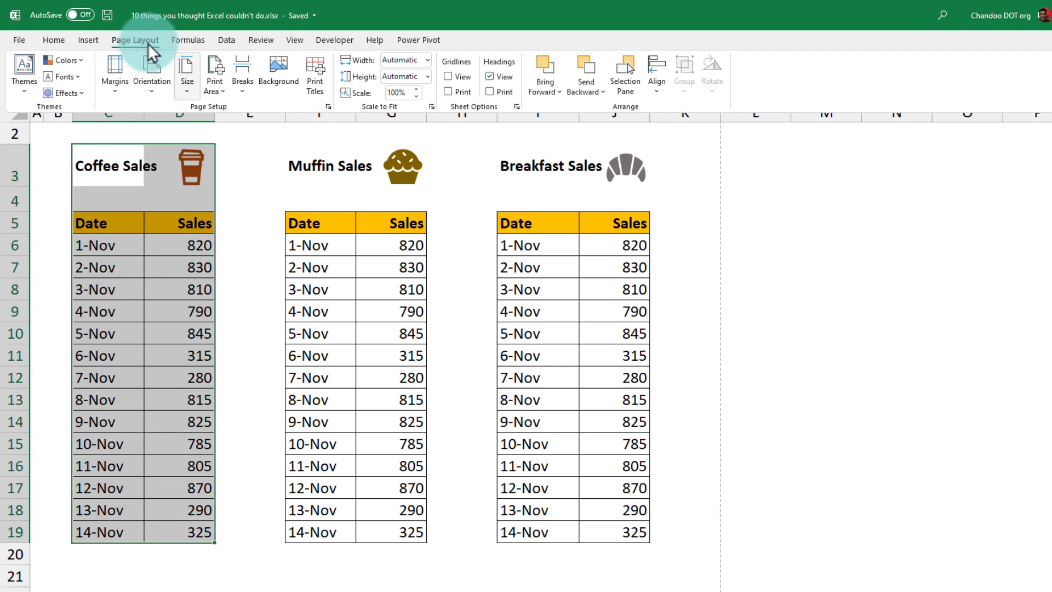
{"action": "left_click", "coordinate": [212, 86]}
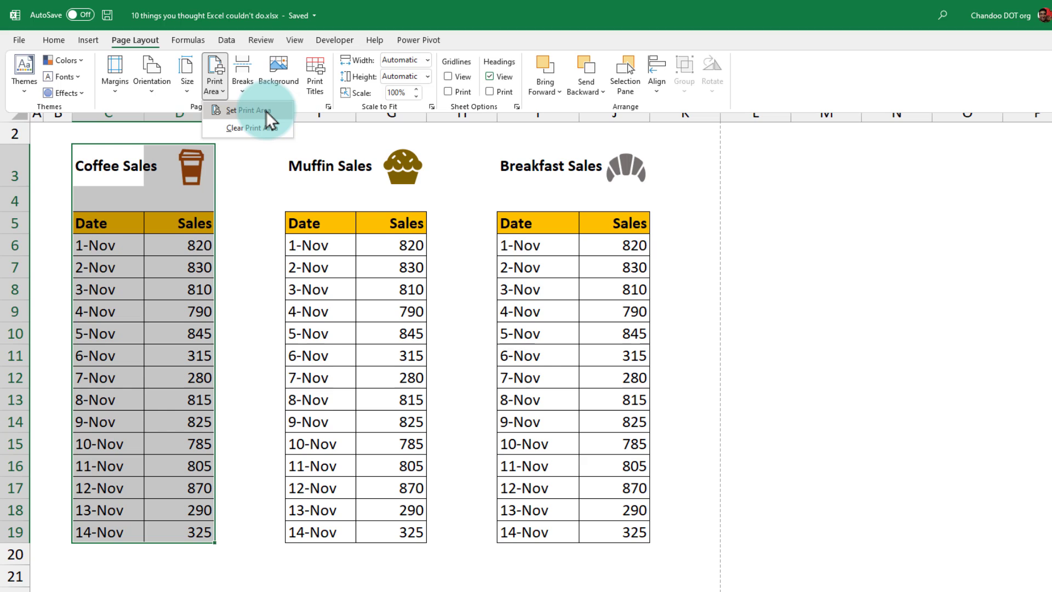
{"action": "left_click", "coordinate": [265, 110]}
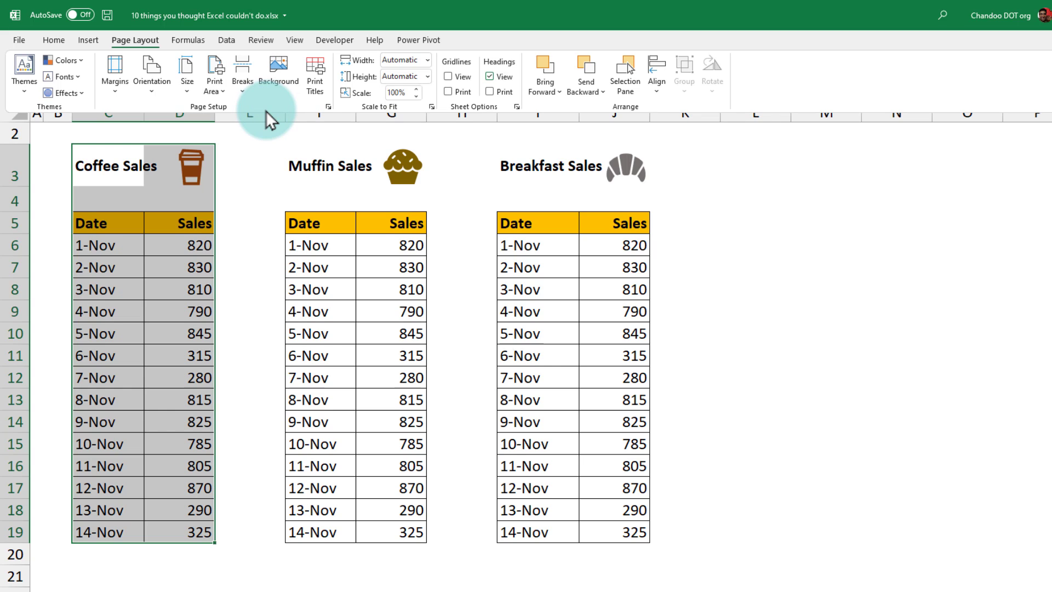
{"action": "left_click", "coordinate": [19, 39]}
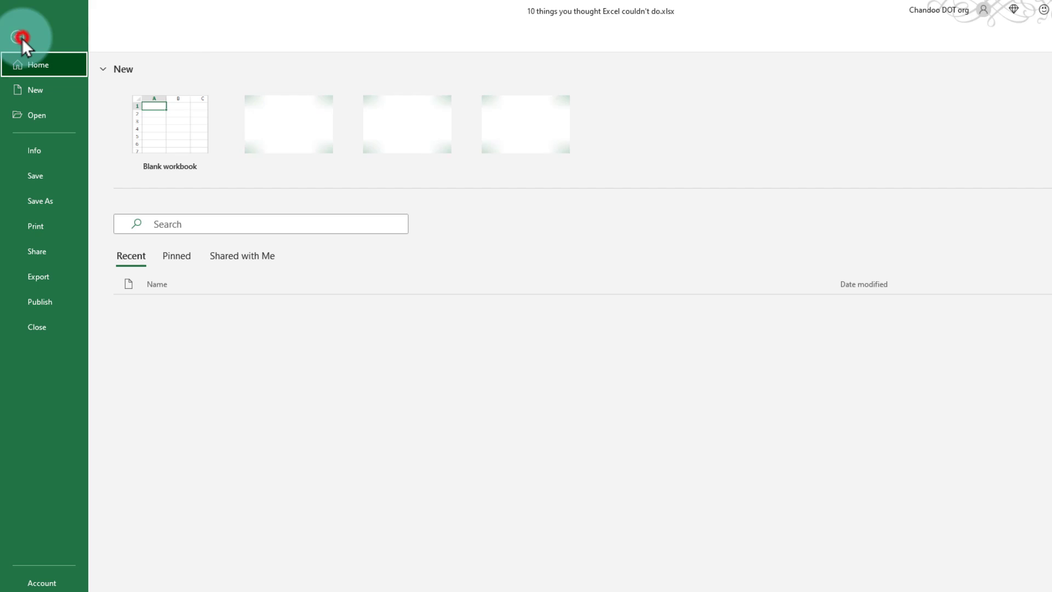
{"action": "left_click", "coordinate": [28, 228]}
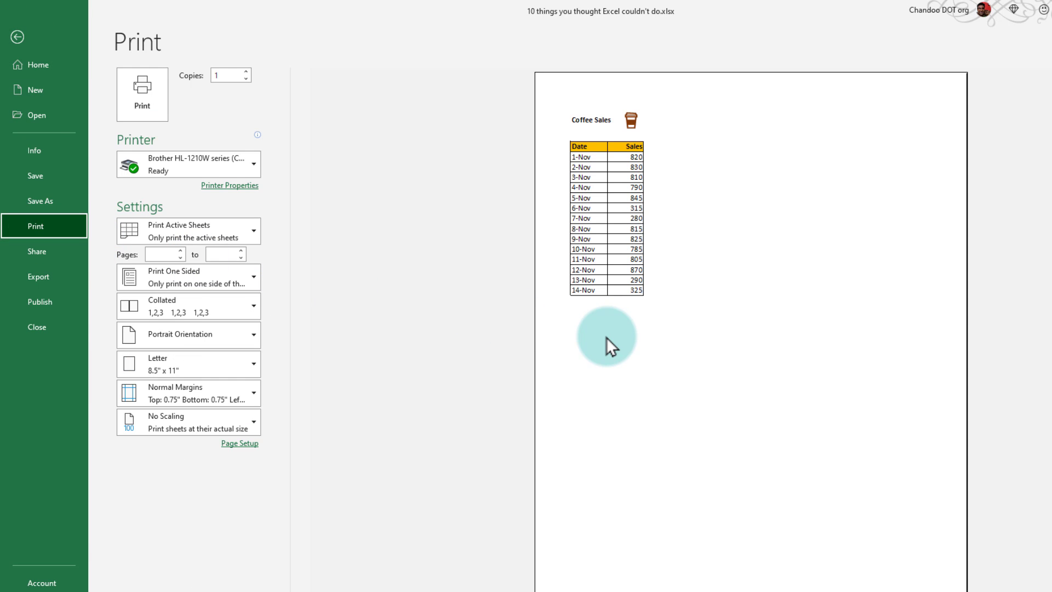
{"action": "key", "text": "Escape"}
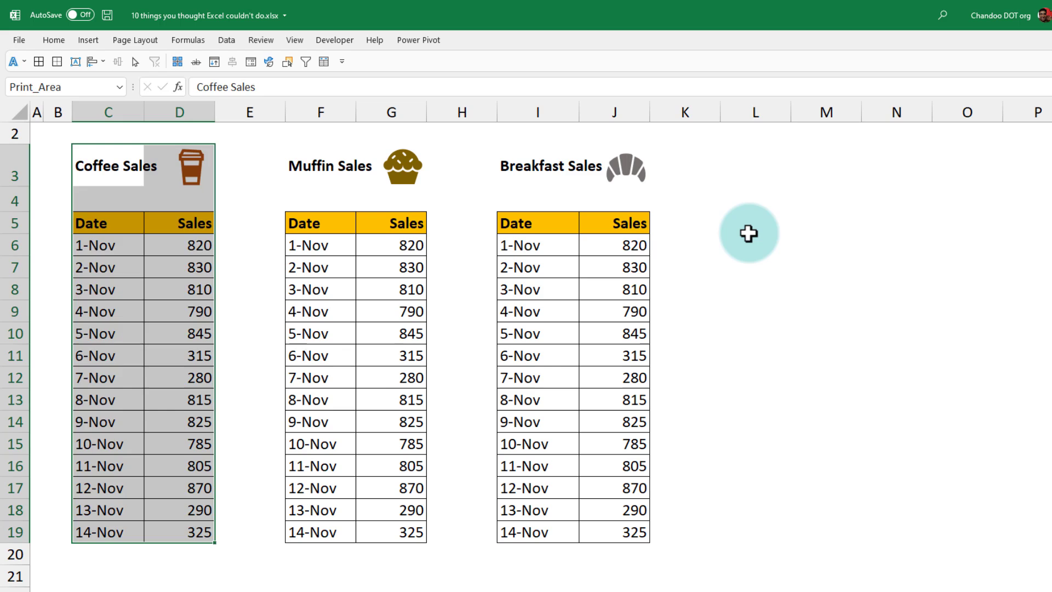
- Enter the ticker MSFT in cell C3 of the Stock / Bitcoin Quotes sheet
{"action": "left_click", "coordinate": [748, 233]}
{"action": "scroll", "coordinate": [734, 235], "scroll_direction": "up", "scroll_amount": 1}
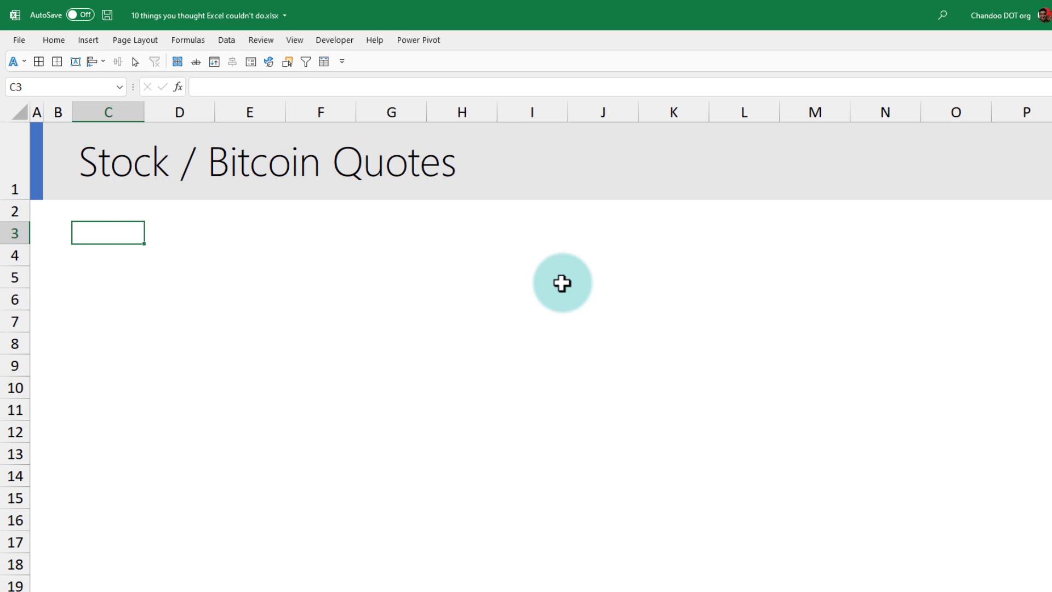
{"action": "type", "text": "MSFT"}
{"action": "key", "text": "Return"}
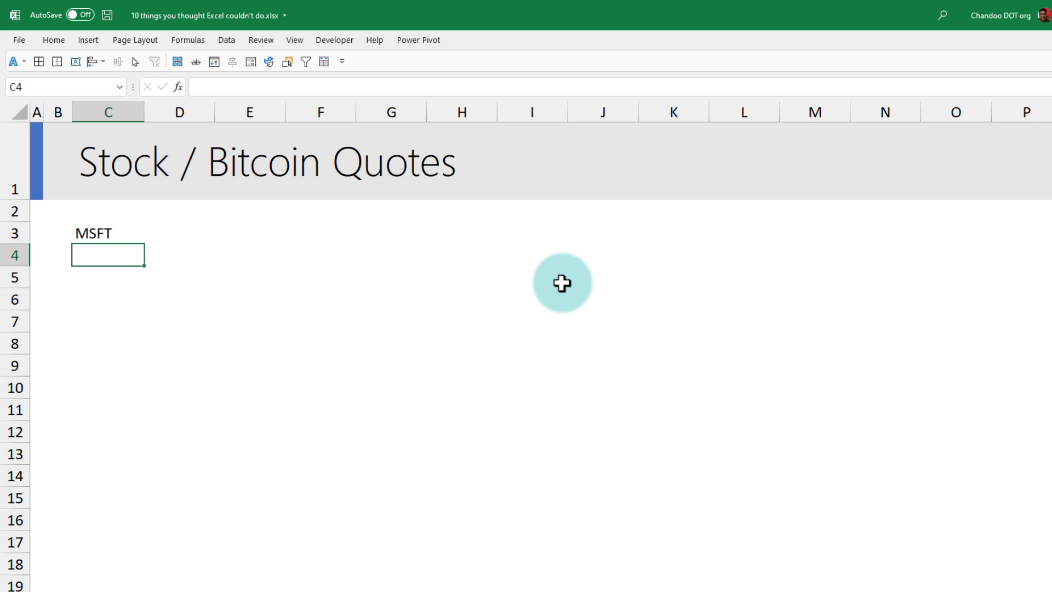
- Apply the Stocks data type to cell C3 from the Data Types gallery
{"action": "left_click", "coordinate": [110, 235]}
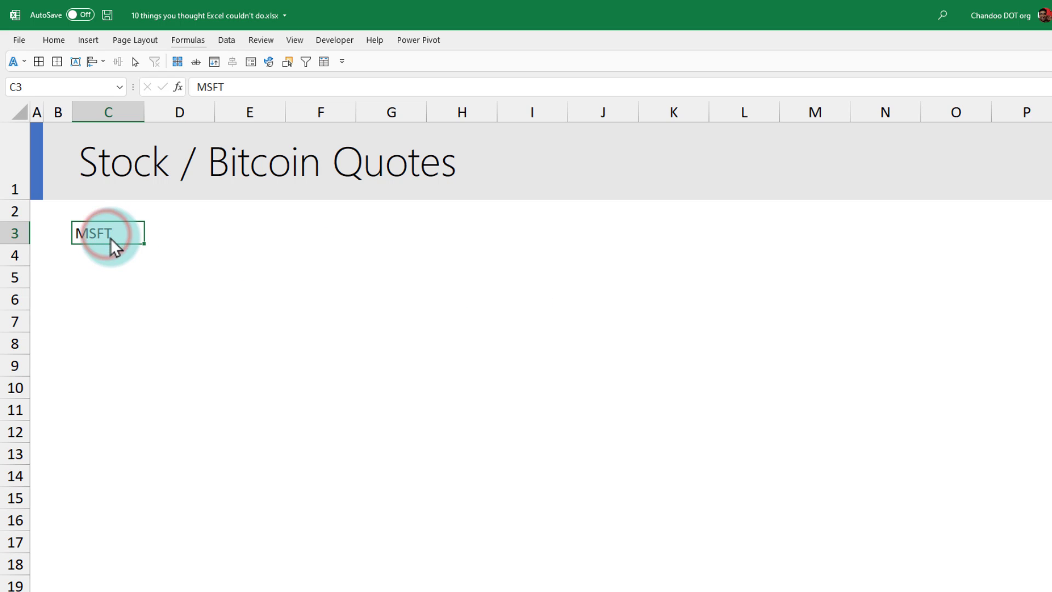
{"action": "key", "text": "Down"}
{"action": "left_click", "coordinate": [112, 238]}
{"action": "left_click", "coordinate": [232, 42]}
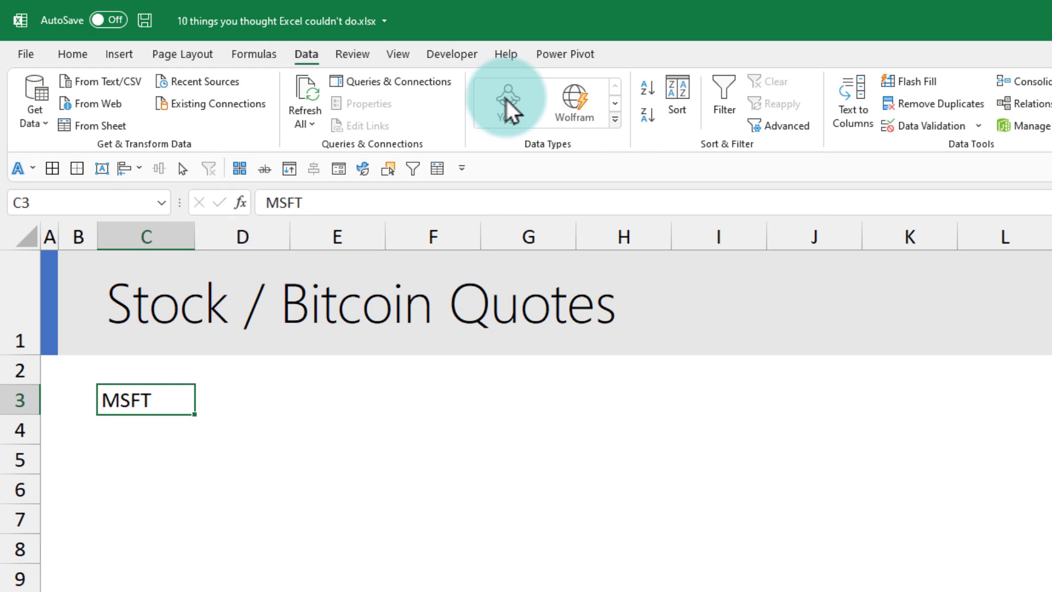
{"action": "left_click", "coordinate": [615, 120]}
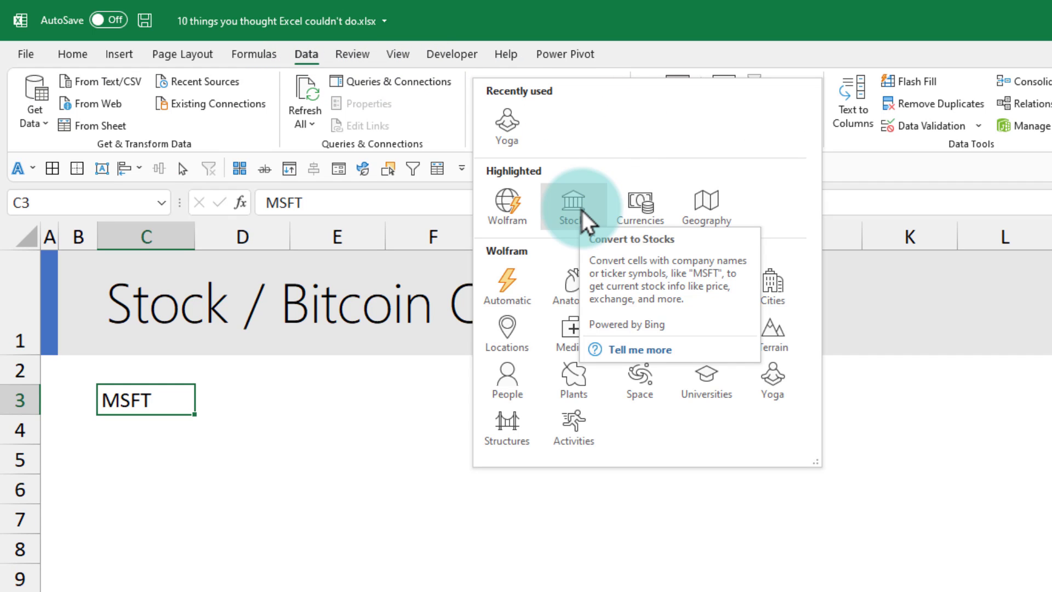
{"action": "left_click", "coordinate": [582, 213]}
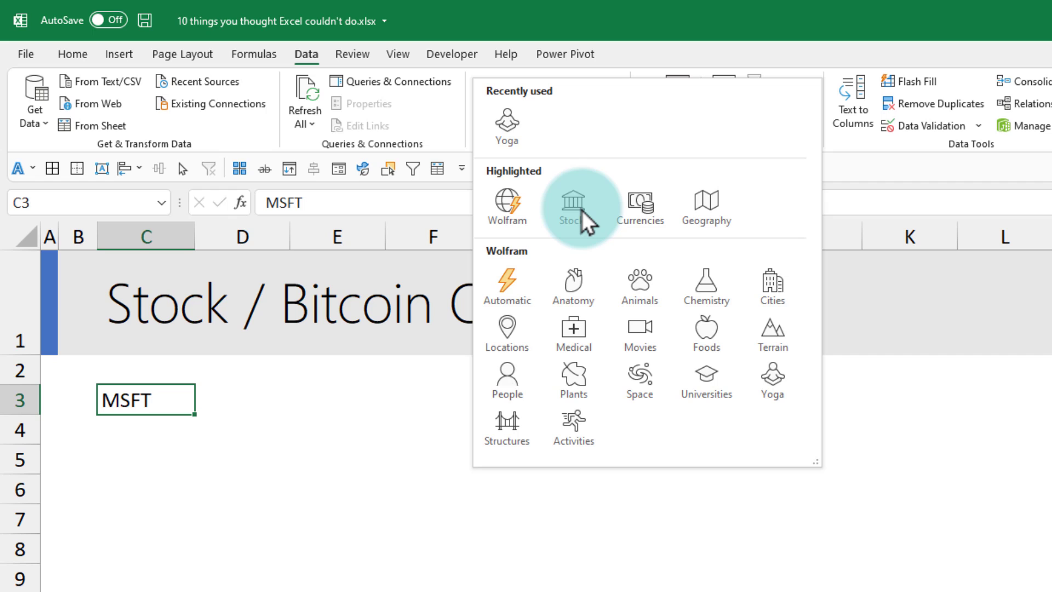
- Match C3 in the Data Selector to MICROSOFT CORPORATION (XNAS:MSFT) on the Nasdaq
{"action": "left_click", "coordinate": [581, 213]}
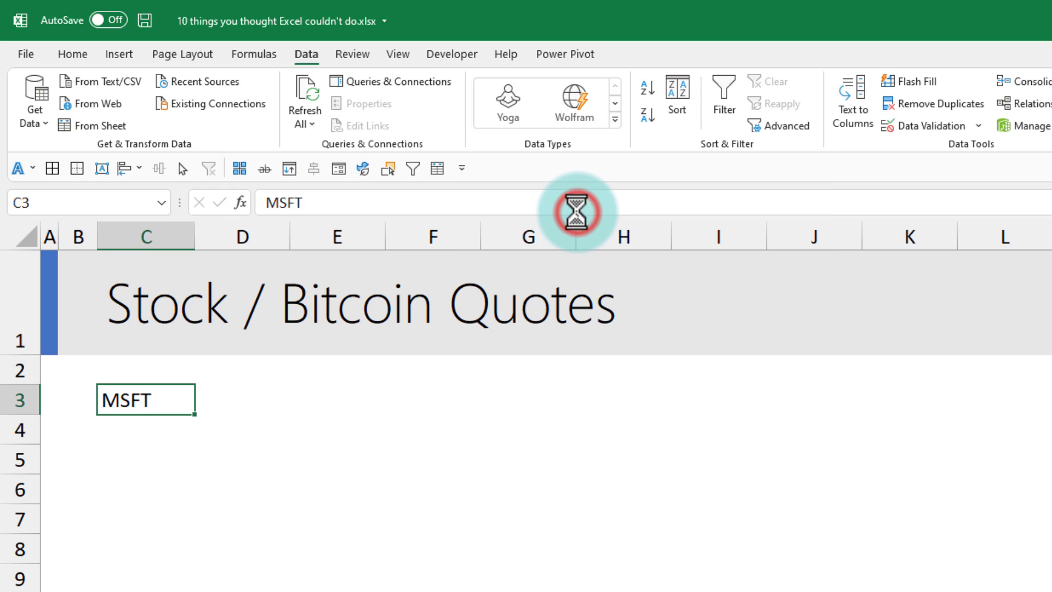
{"action": "left_click", "coordinate": [133, 405]}
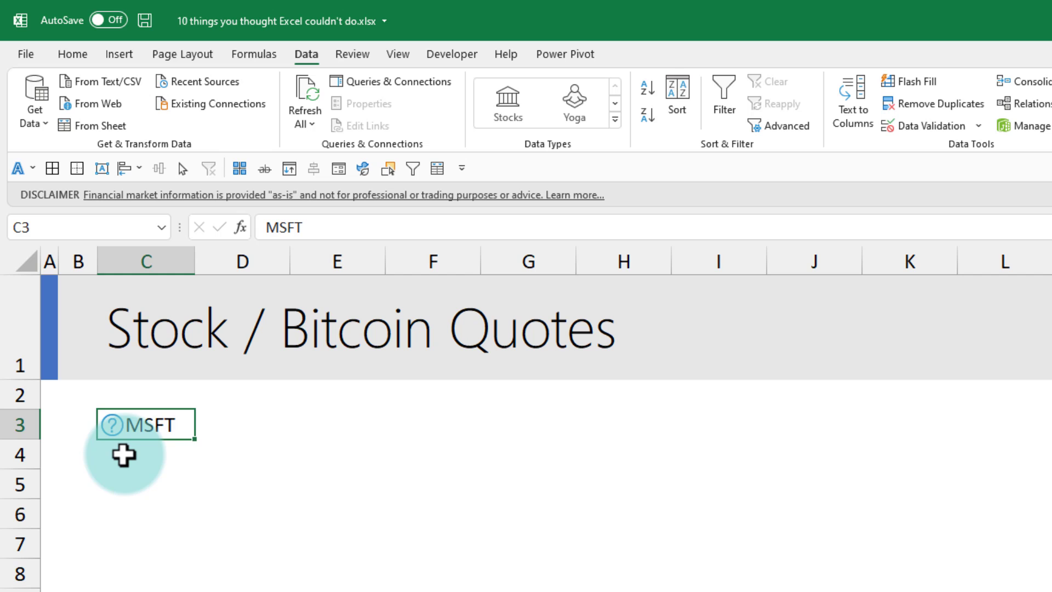
{"action": "left_click", "coordinate": [153, 438]}
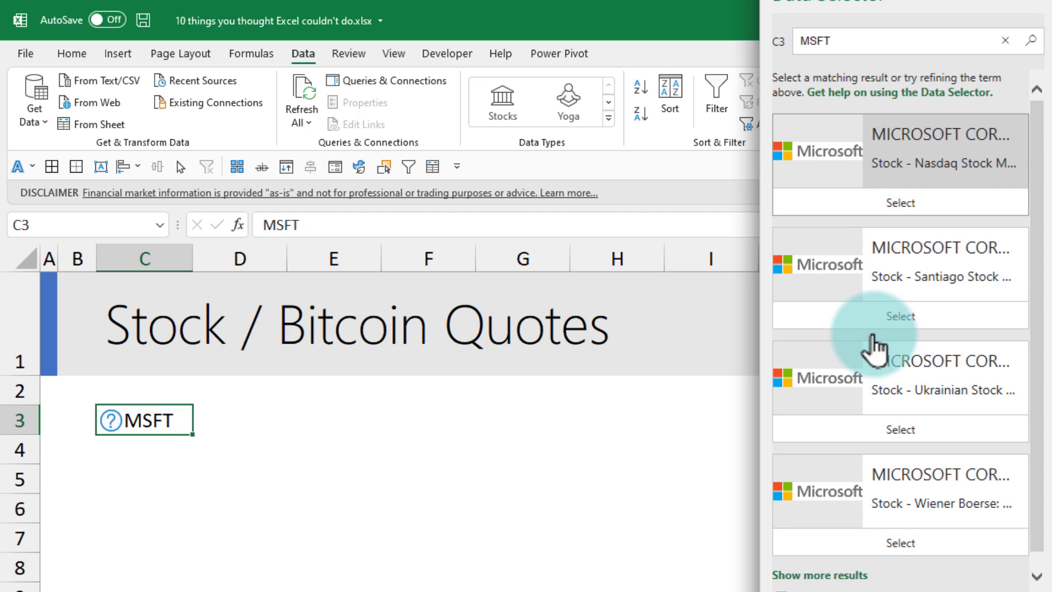
{"action": "scroll", "coordinate": [926, 422], "scroll_direction": "down", "scroll_amount": 1}
{"action": "scroll", "coordinate": [929, 420], "scroll_direction": "up", "scroll_amount": 1}
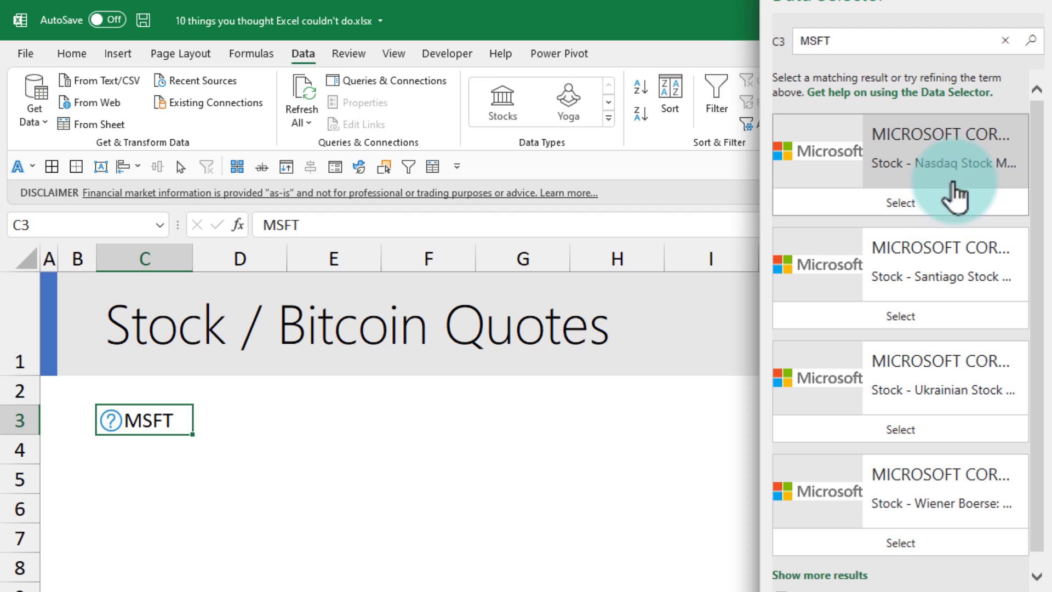
{"action": "left_click", "coordinate": [958, 146]}
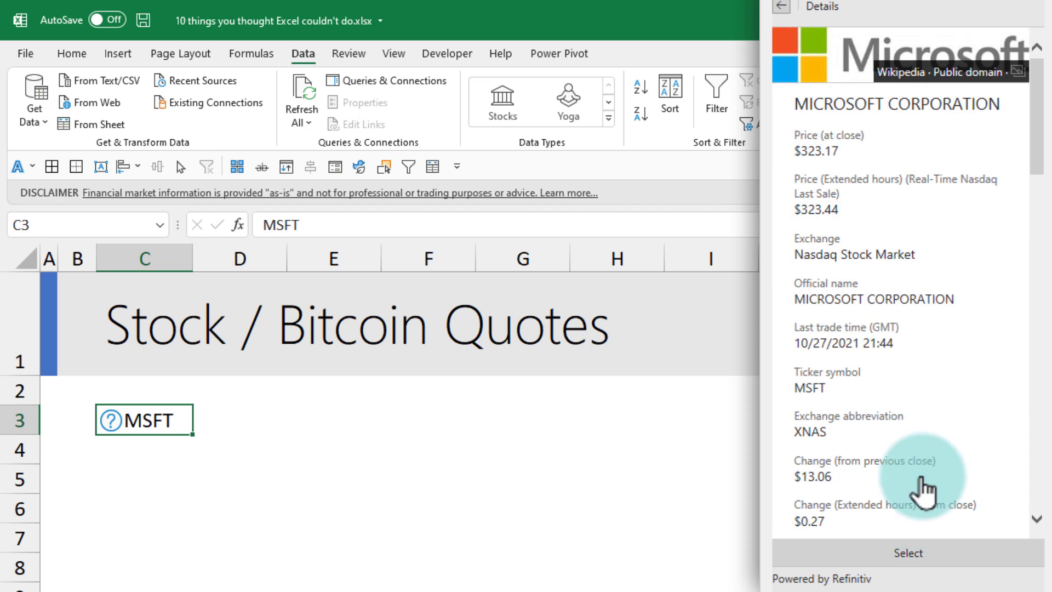
{"action": "left_click", "coordinate": [909, 553]}
{"action": "left_click", "coordinate": [195, 454]}
{"action": "left_click", "coordinate": [182, 379]}
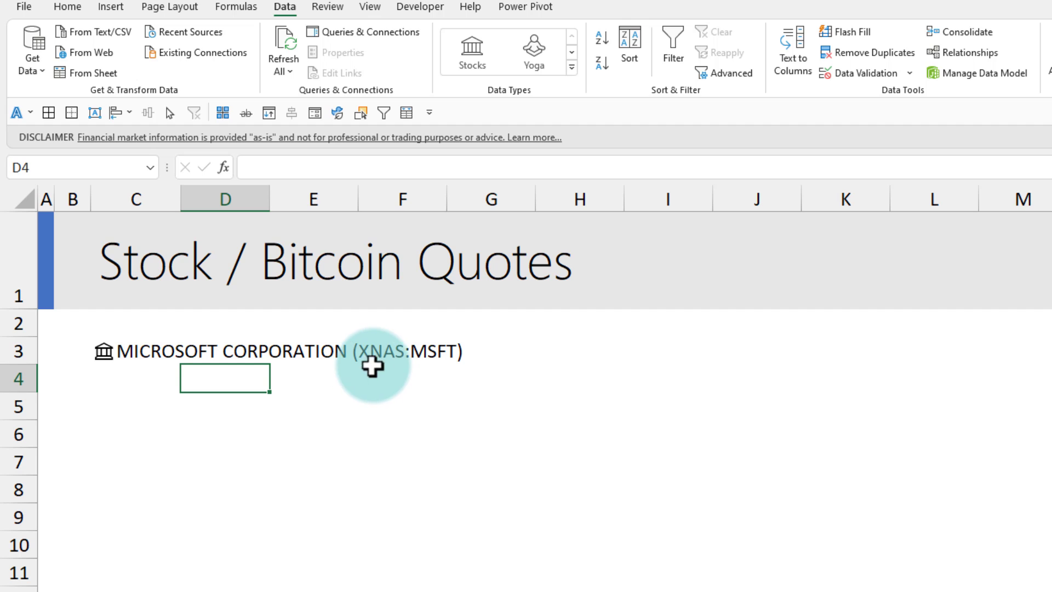
- Enter =C3.Price in H3 to show Microsoft's price of $323.17
{"action": "left_click", "coordinate": [131, 351]}
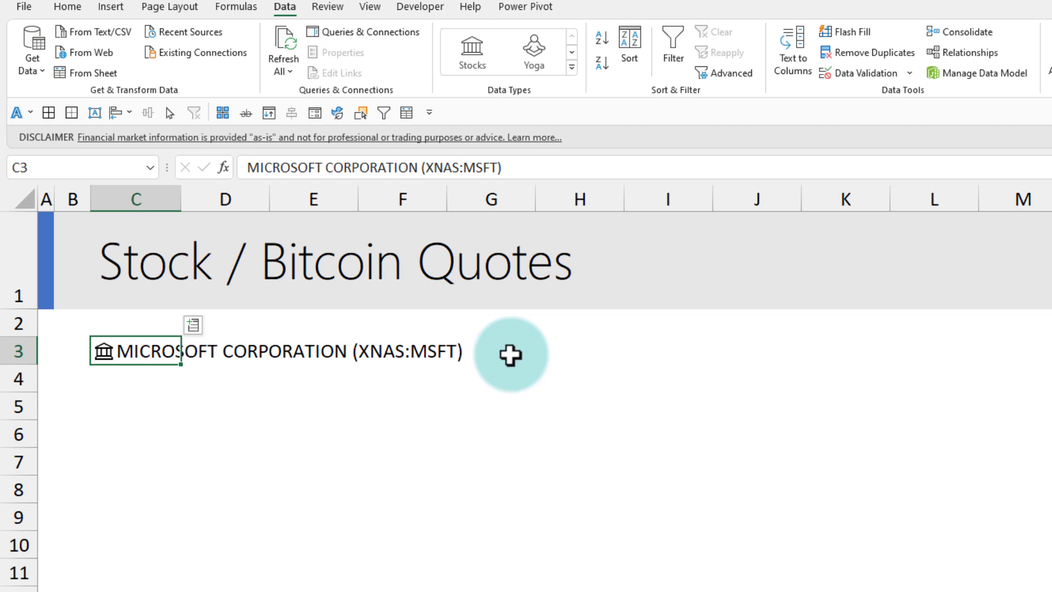
{"action": "left_click", "coordinate": [526, 354]}
{"action": "key", "text": "Right"}
{"action": "type", "text": "="}
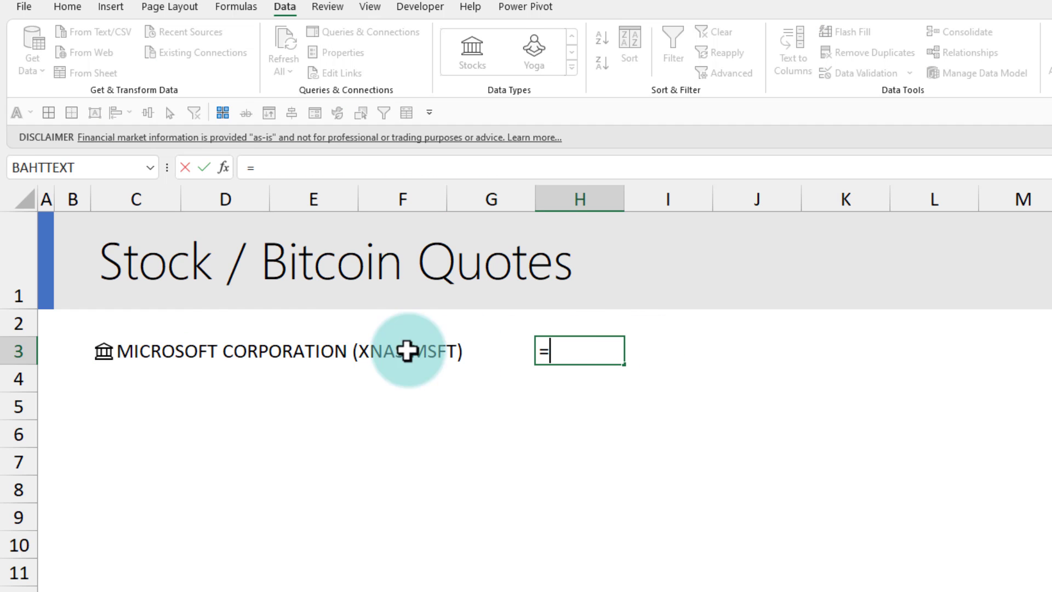
{"action": "left_click", "coordinate": [114, 350]}
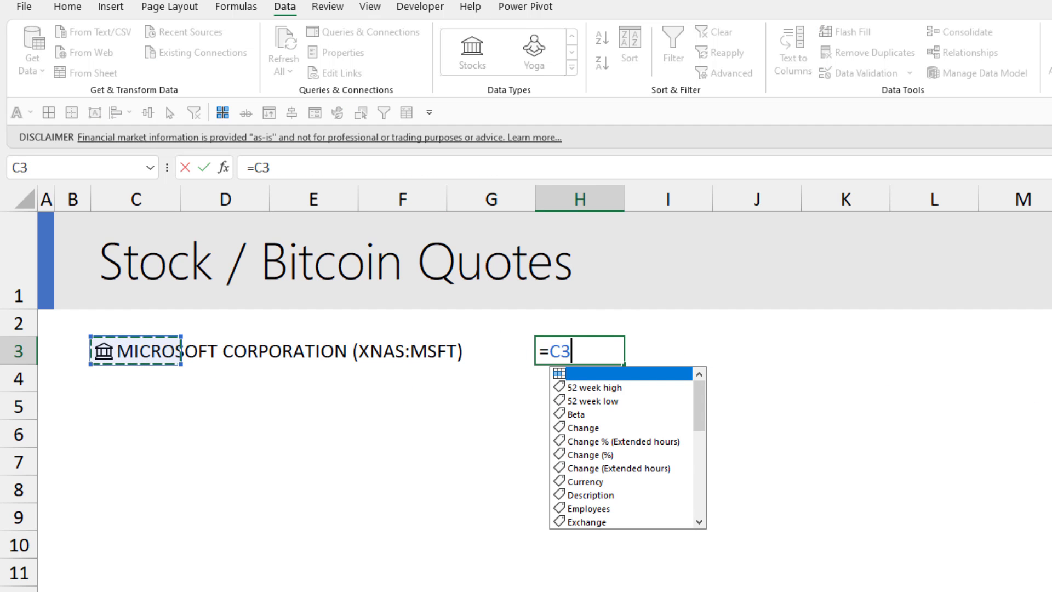
{"action": "type", "text": ".p"}
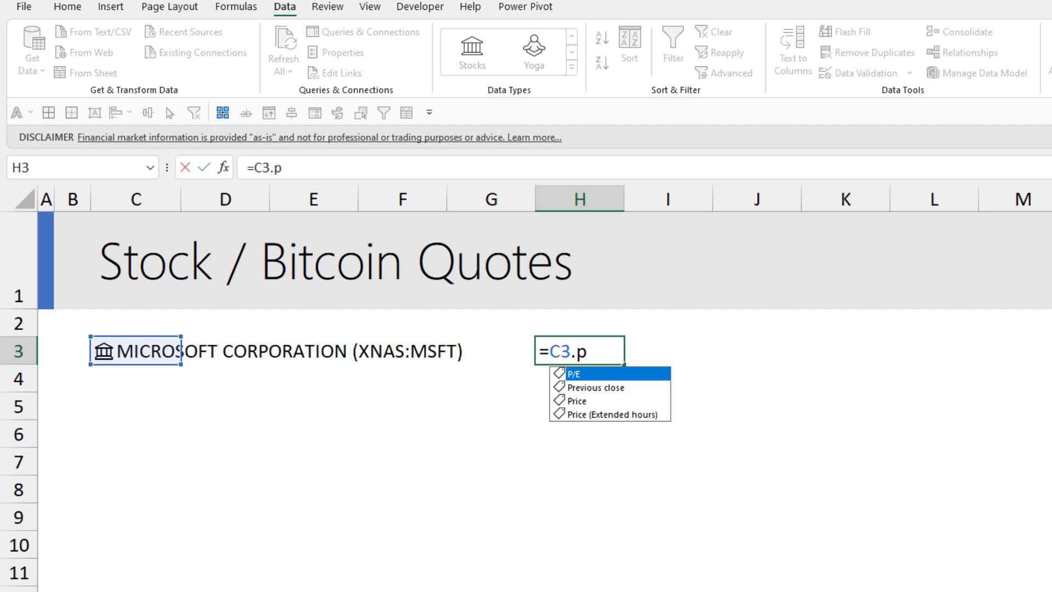
{"action": "key", "text": "Down"}
{"action": "key", "text": "Down"}
{"action": "key", "text": "Tab"}
{"action": "key", "text": "Return"}
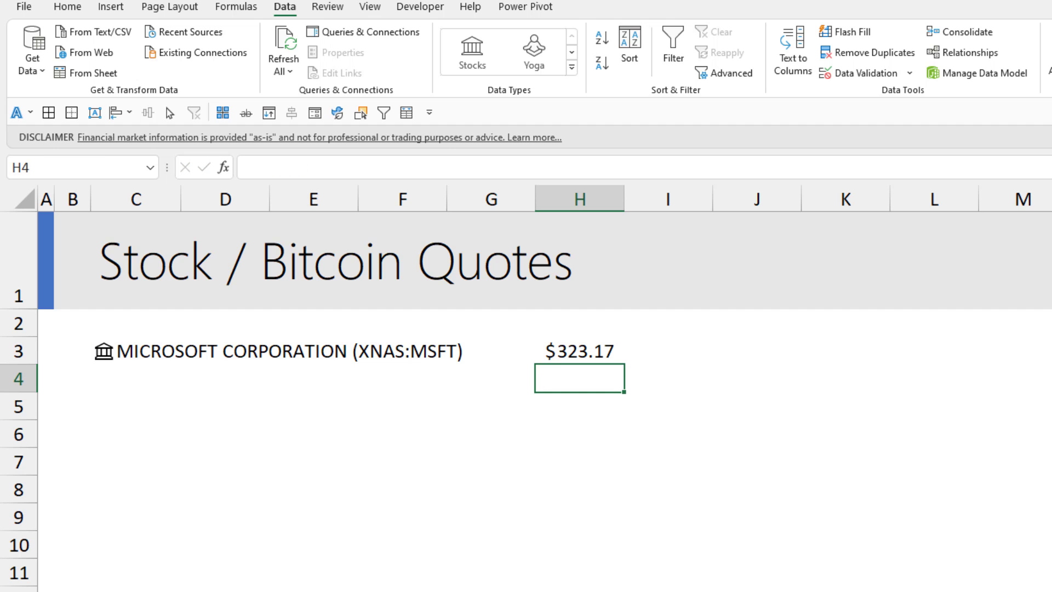
{"action": "left_click", "coordinate": [563, 343]}
- Add BTCUSD in C4 as a stock and show its price $58,977.64 in H4 with =C4.Price
{"action": "key", "text": "Return"}
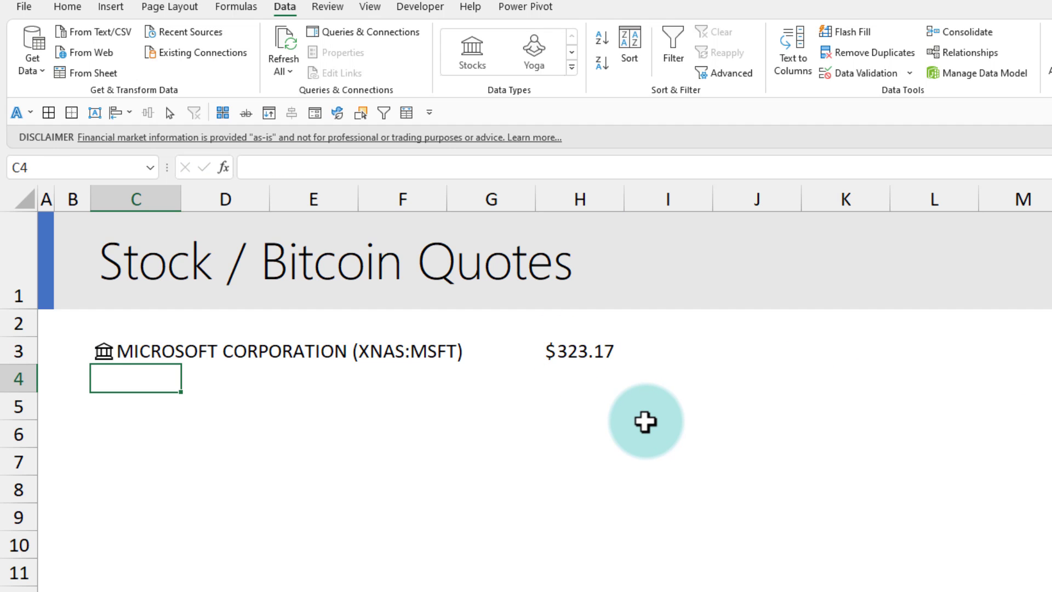
{"action": "type", "text": "BTC"}
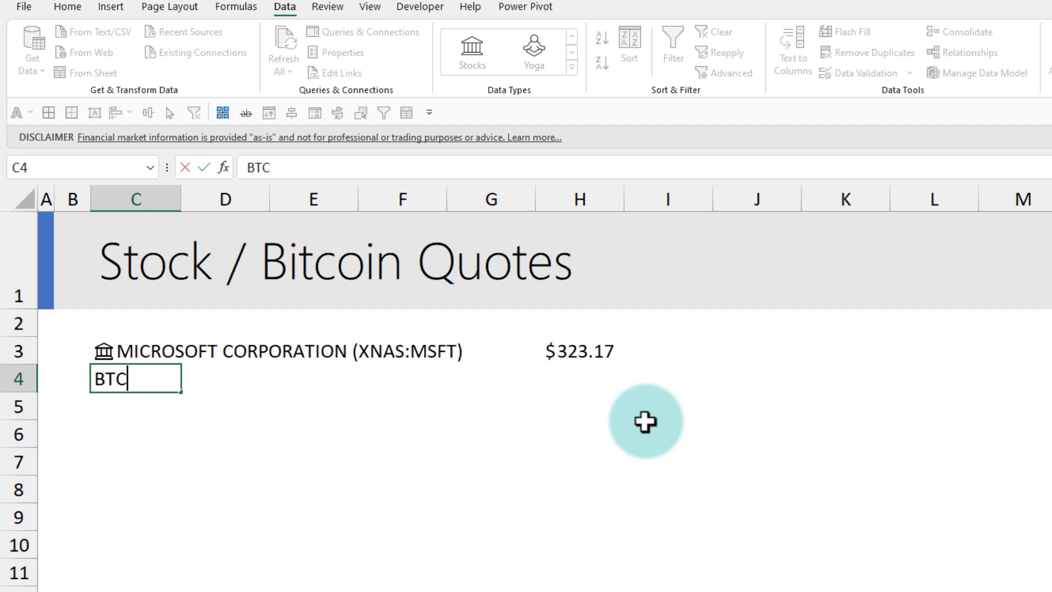
{"action": "type", "text": "USD"}
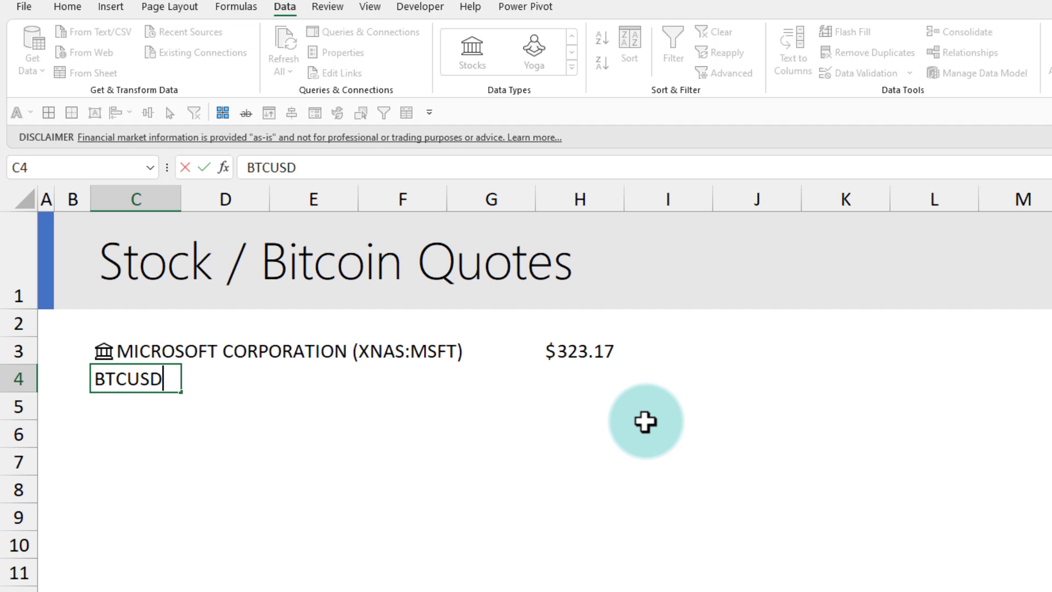
{"action": "key", "text": "Return"}
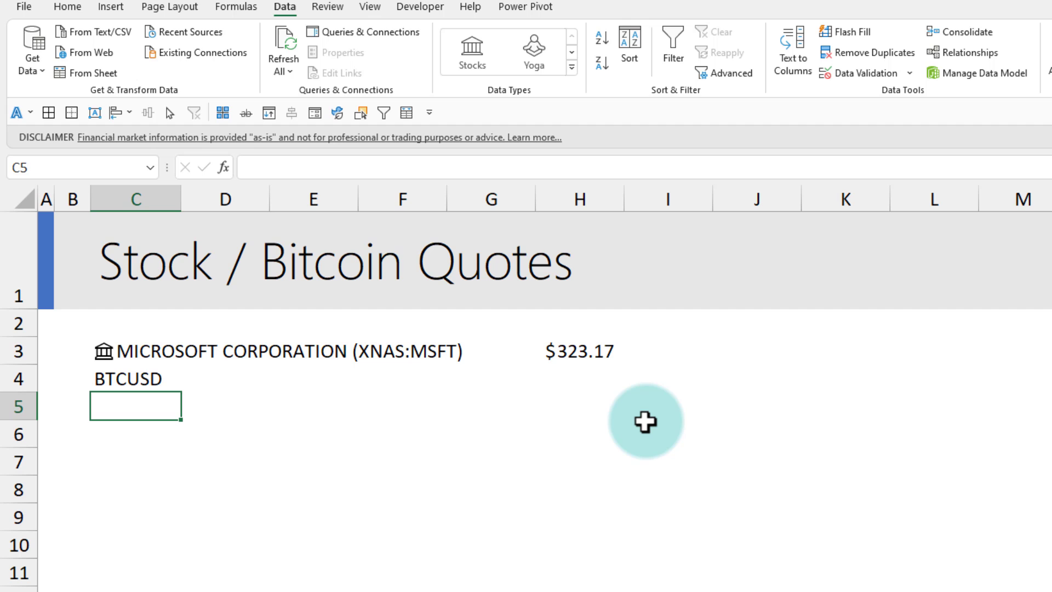
{"action": "key", "text": "Up"}
{"action": "left_click", "coordinate": [471, 52]}
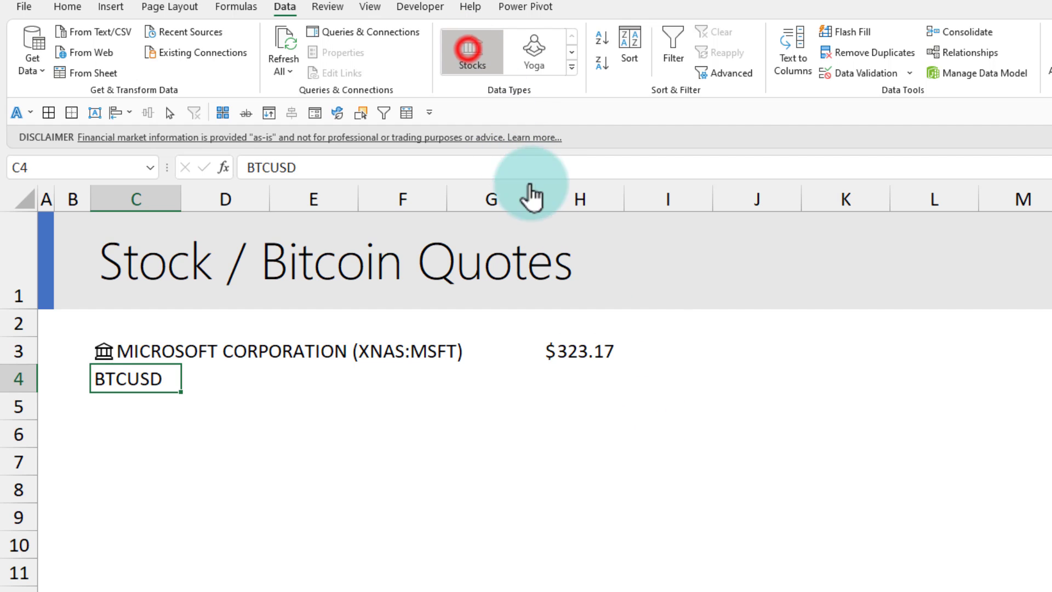
{"action": "left_click", "coordinate": [580, 378]}
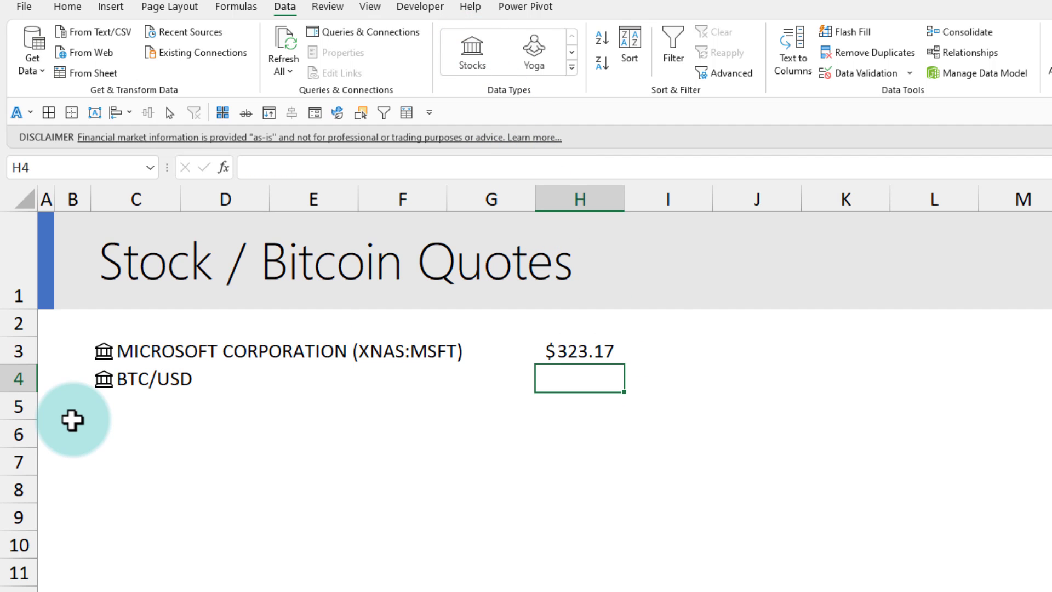
{"action": "type", "text": "="}
{"action": "key", "text": "Left"}
{"action": "key", "text": "Left"}
{"action": "key", "text": "Left"}
{"action": "key", "text": "Left"}
{"action": "key", "text": "Left"}
{"action": "type", "text": ".p"}
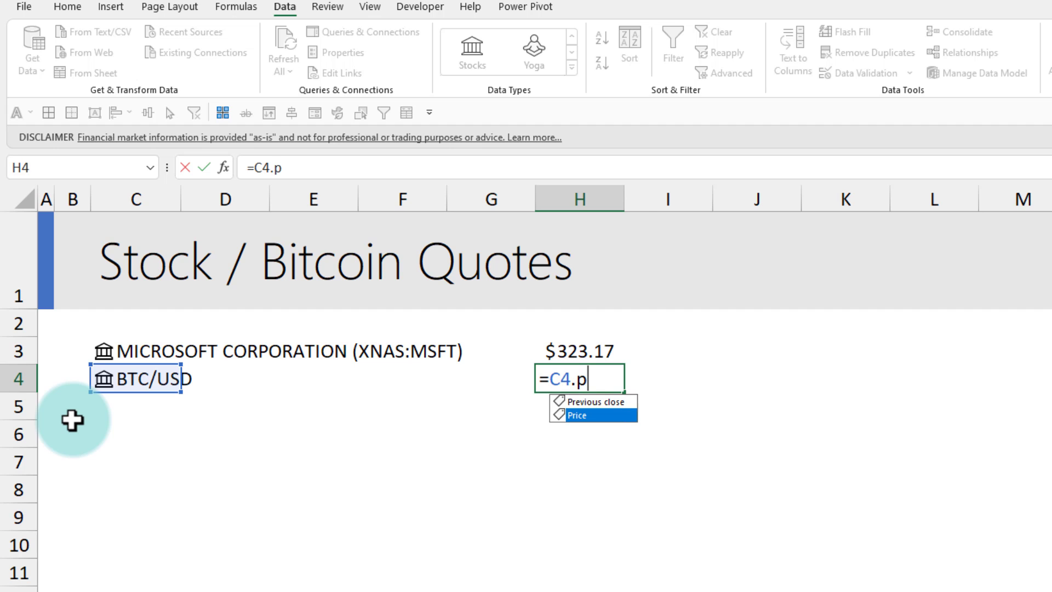
{"action": "key", "text": "Return"}
{"action": "left_click", "coordinate": [605, 371]}
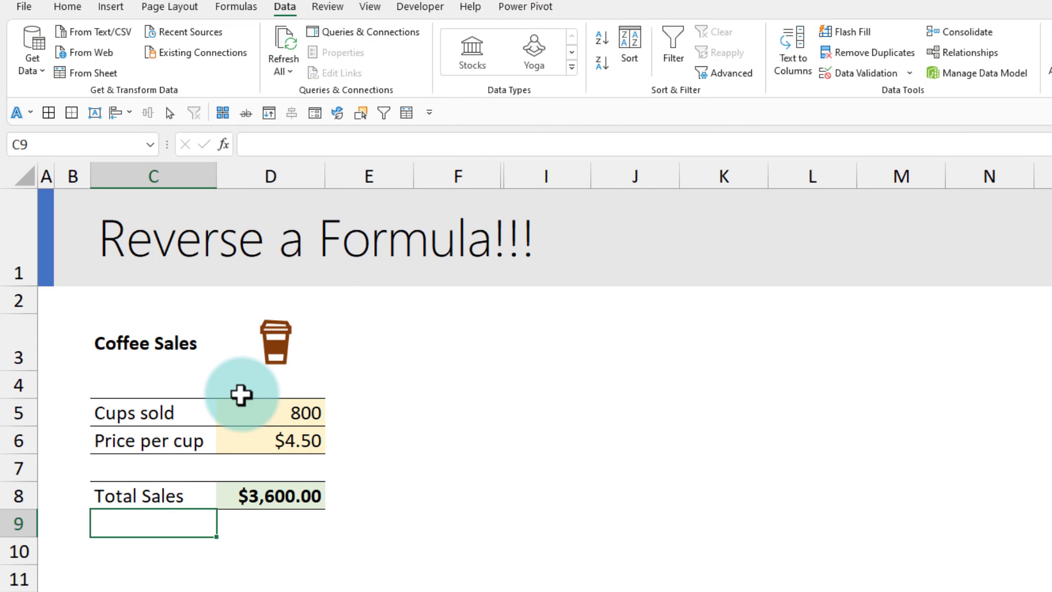
- Review cups sold in D5, price per cup in D6 and the =D5*D6 Total Sales formula in D8
{"action": "left_click", "coordinate": [305, 414]}
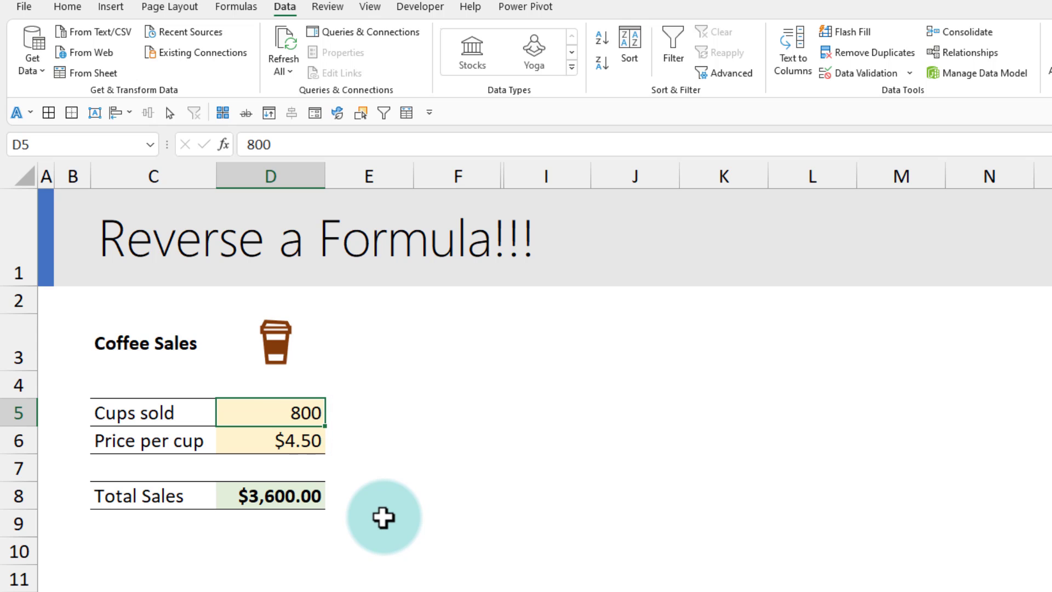
{"action": "left_click", "coordinate": [307, 443]}
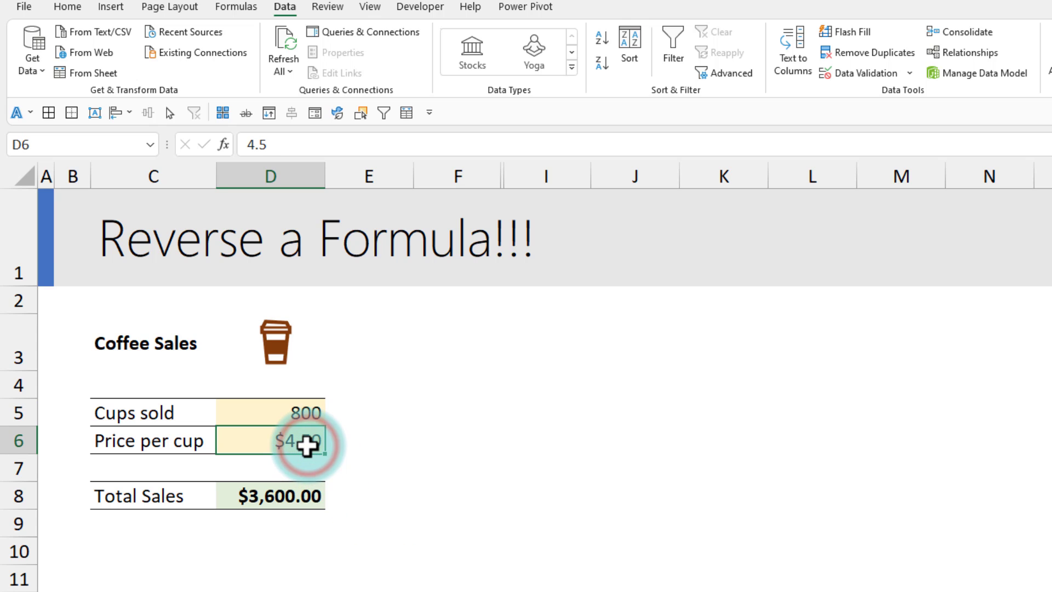
{"action": "left_click", "coordinate": [289, 495]}
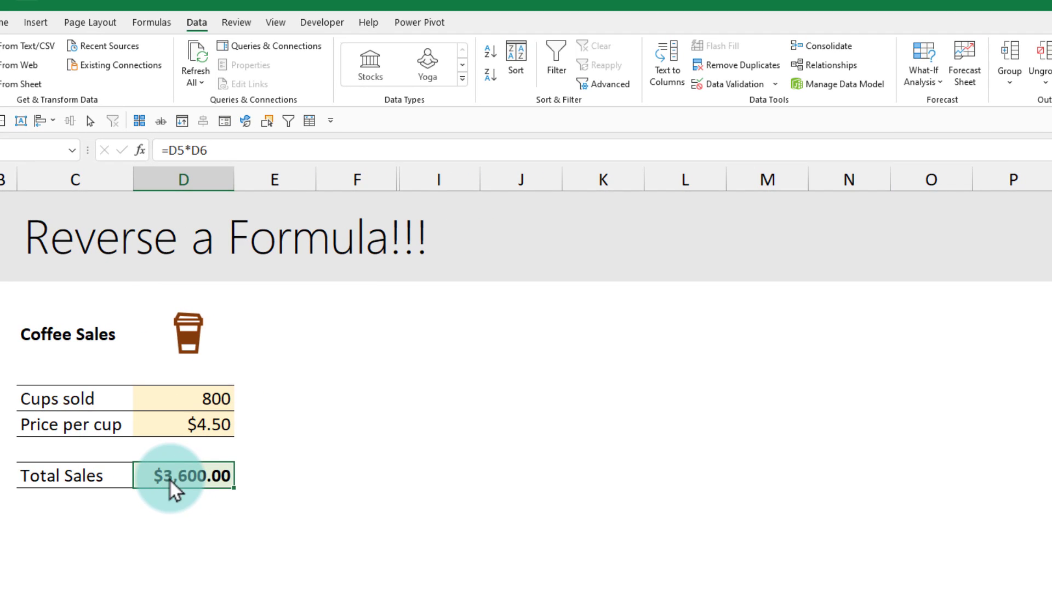
- Goal Seek Total Sales in D8 to 5000 by changing cups sold in D5, accepting 1,111 cups
{"action": "left_click", "coordinate": [933, 77]}
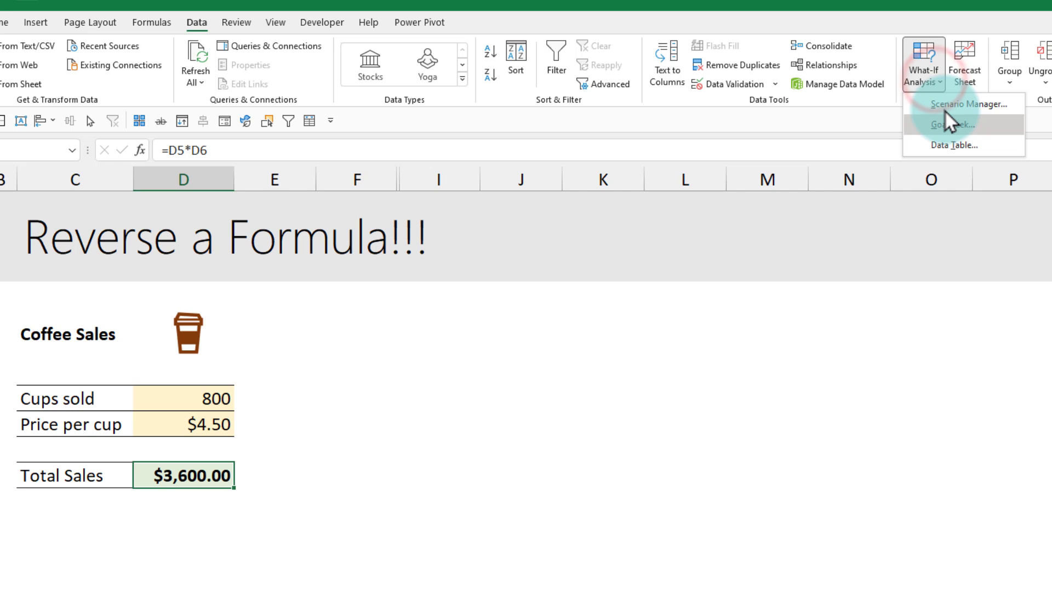
{"action": "left_click", "coordinate": [945, 116]}
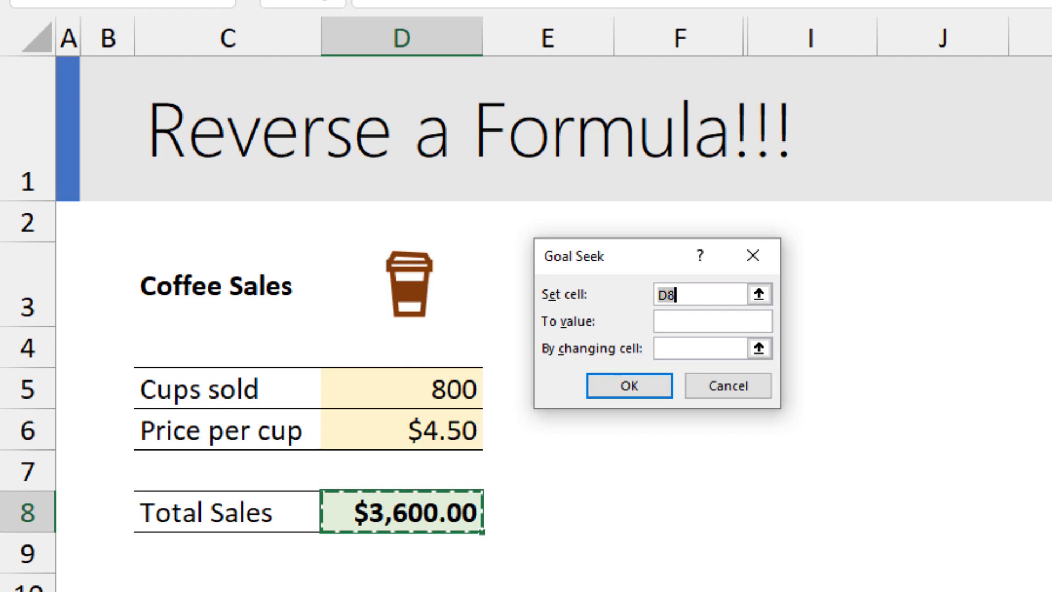
{"action": "left_click", "coordinate": [676, 320]}
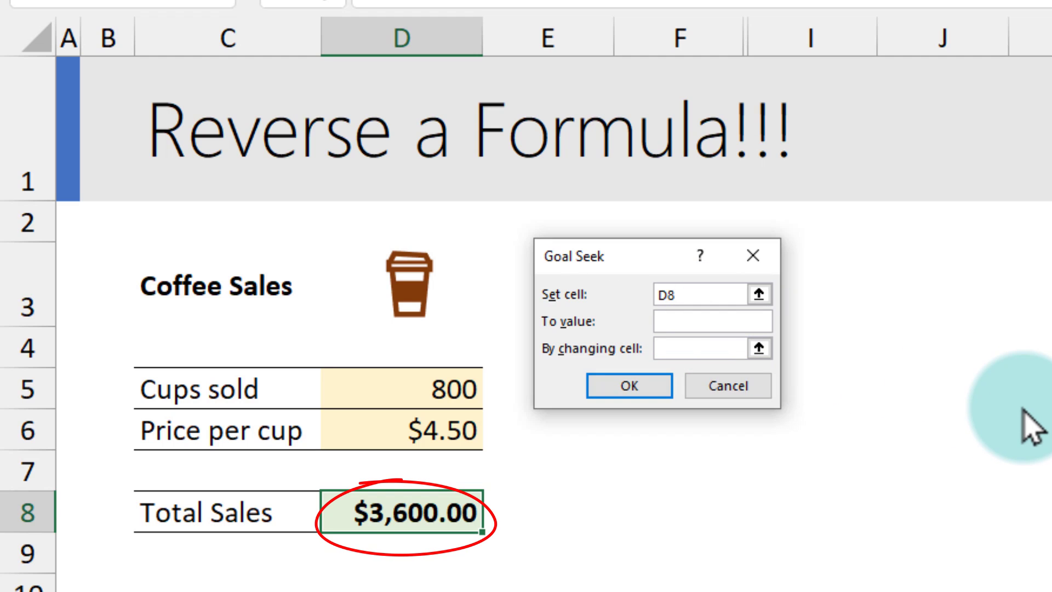
{"action": "type", "text": "5000"}
{"action": "key", "text": "Tab"}
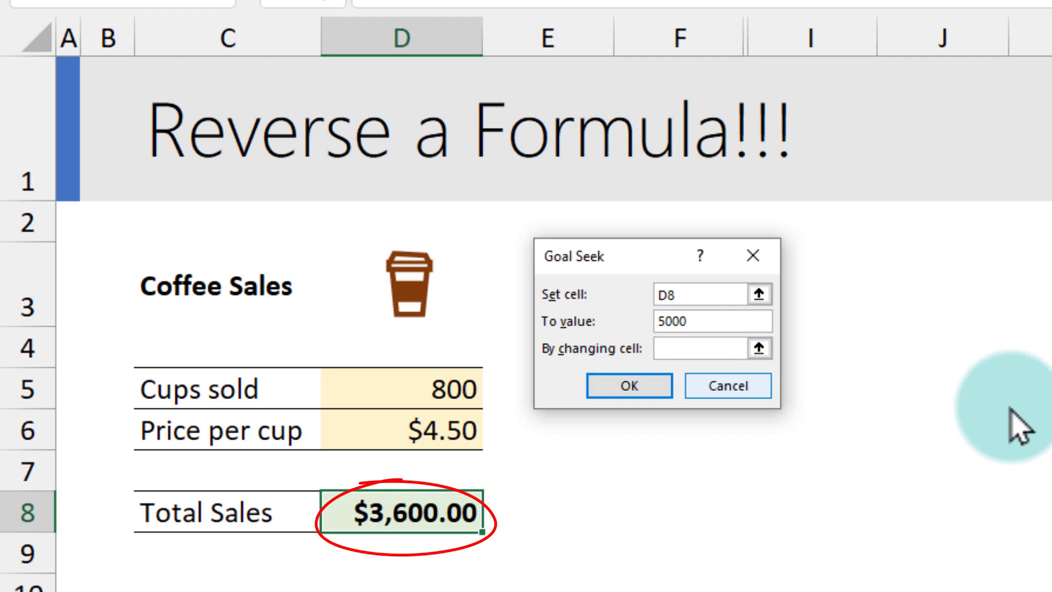
{"action": "left_click", "coordinate": [392, 382]}
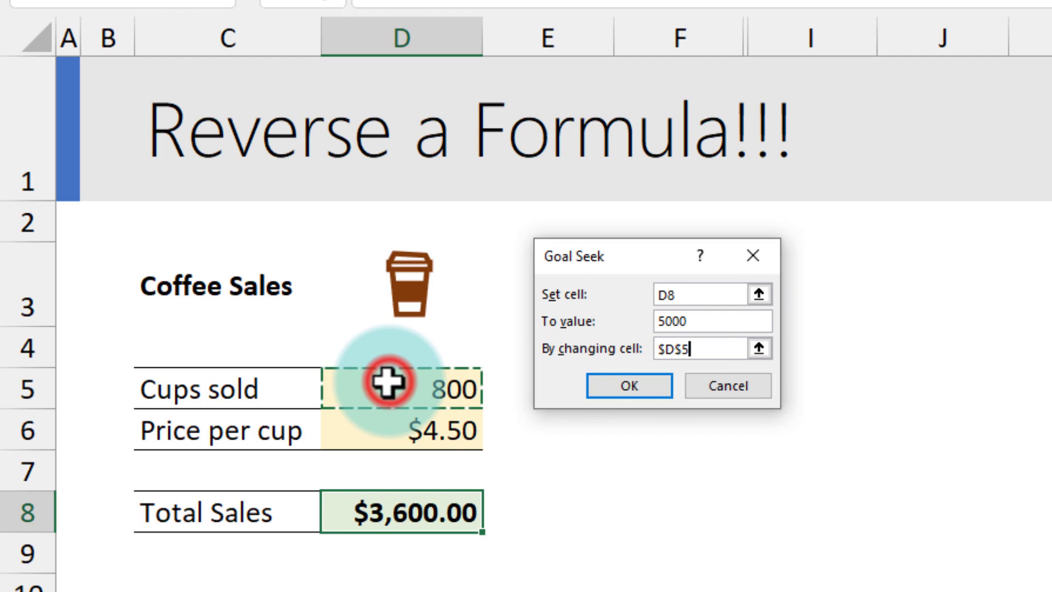
{"action": "left_click", "coordinate": [630, 386]}
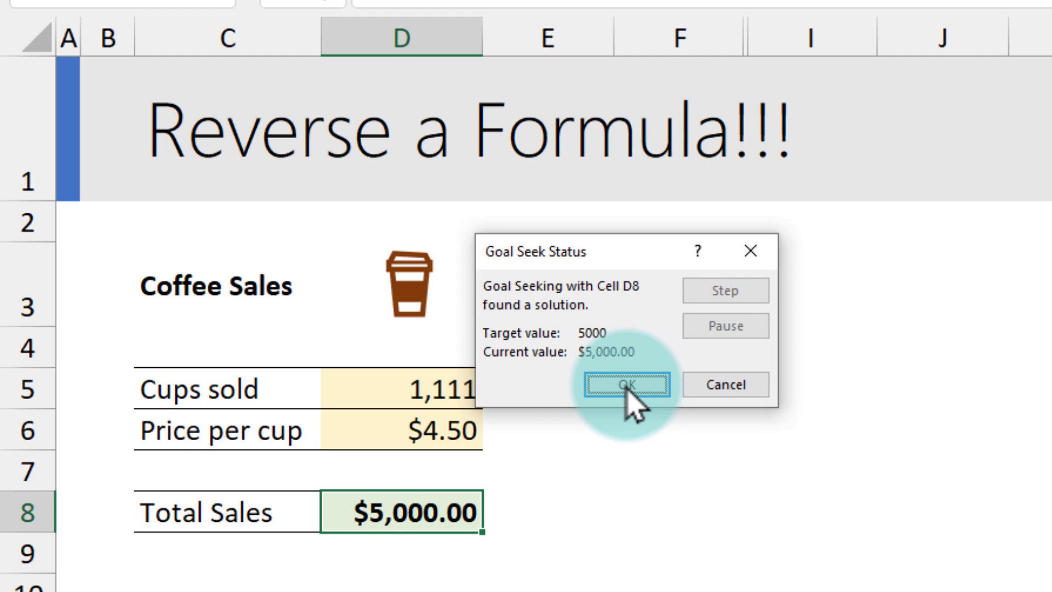
{"action": "left_click_drag", "start_coordinate": [626, 250], "coordinate": [678, 247]}
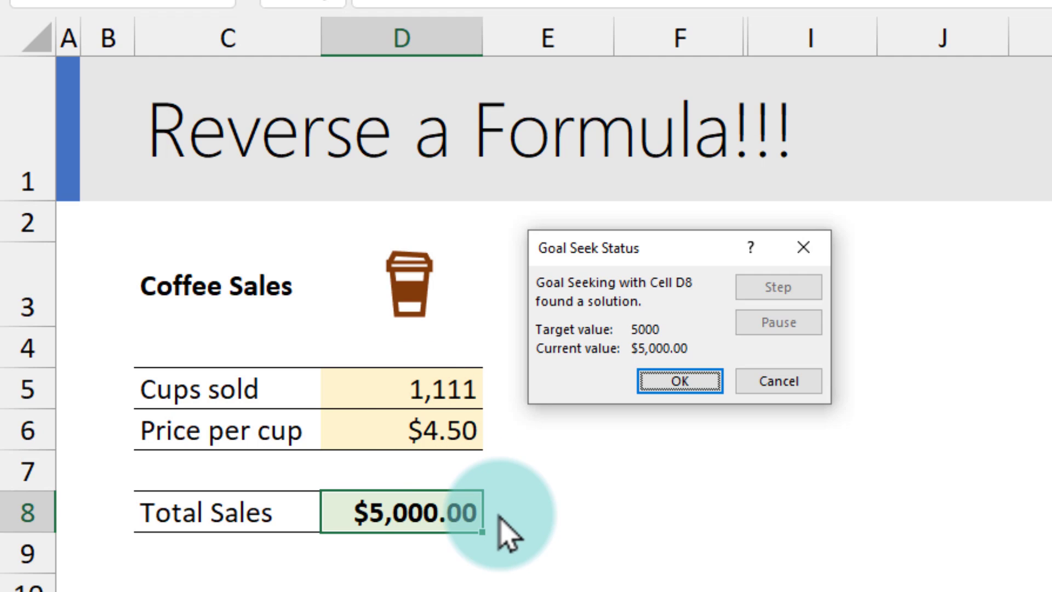
{"action": "key", "text": "Return"}
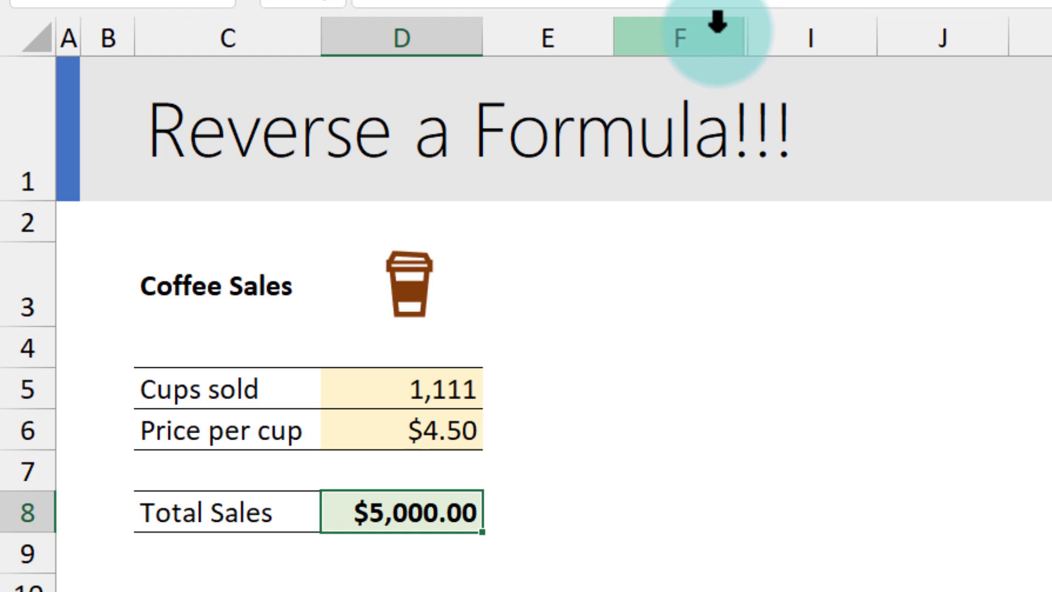
- Unhide the hidden columns G and H between columns F and I
{"action": "left_click_drag", "start_coordinate": [716, 27], "coordinate": [773, 27]}
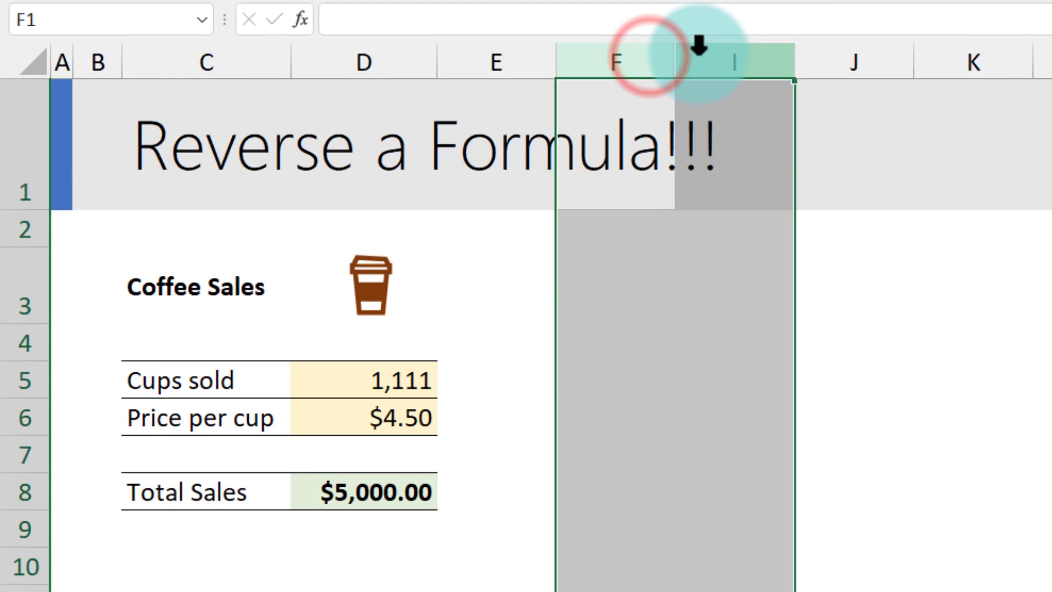
{"action": "right_click", "coordinate": [699, 46]}
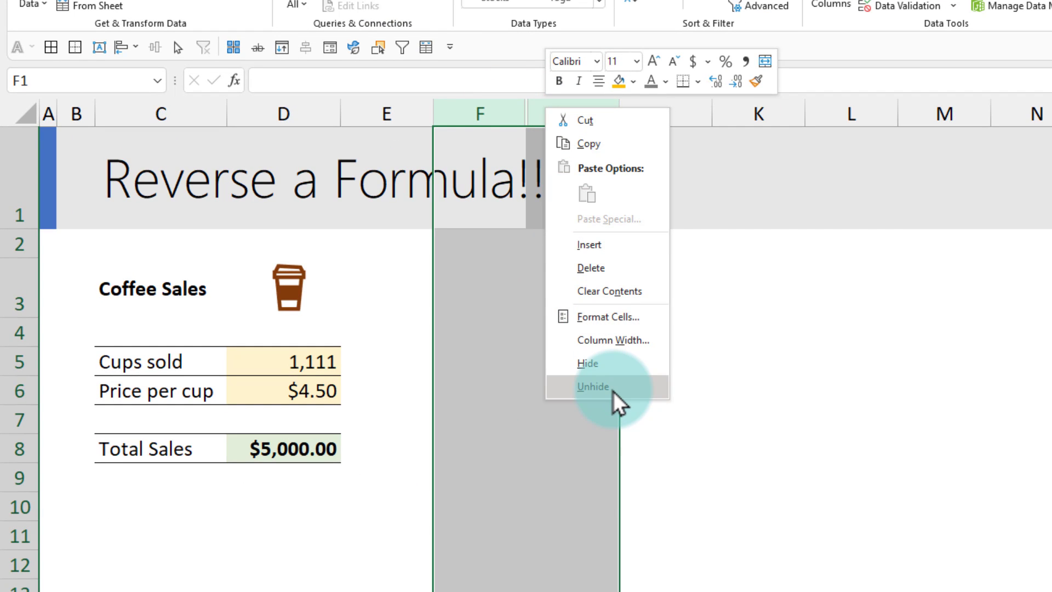
{"action": "left_click", "coordinate": [612, 389]}
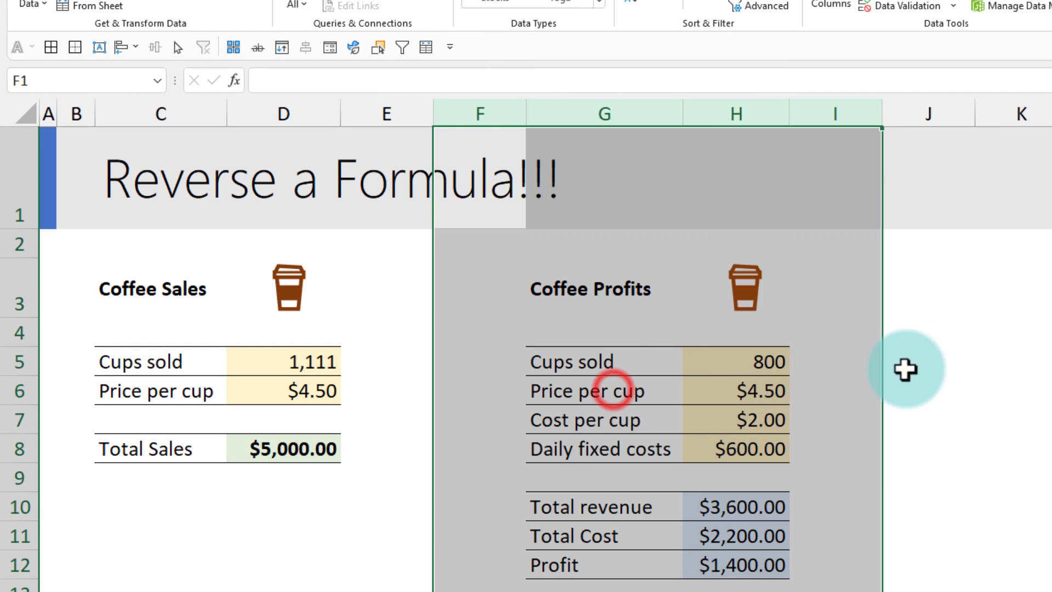
{"action": "left_click", "coordinate": [989, 362]}
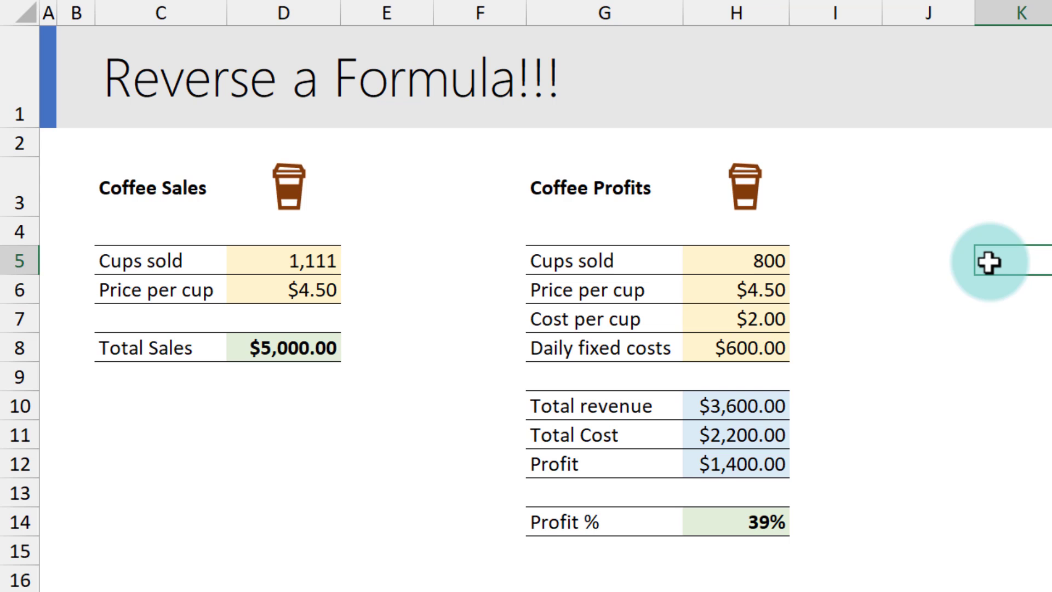
- Review the Coffee Profits inputs in H5–H8 and the Profit % in H14
{"action": "left_click", "coordinate": [776, 524]}
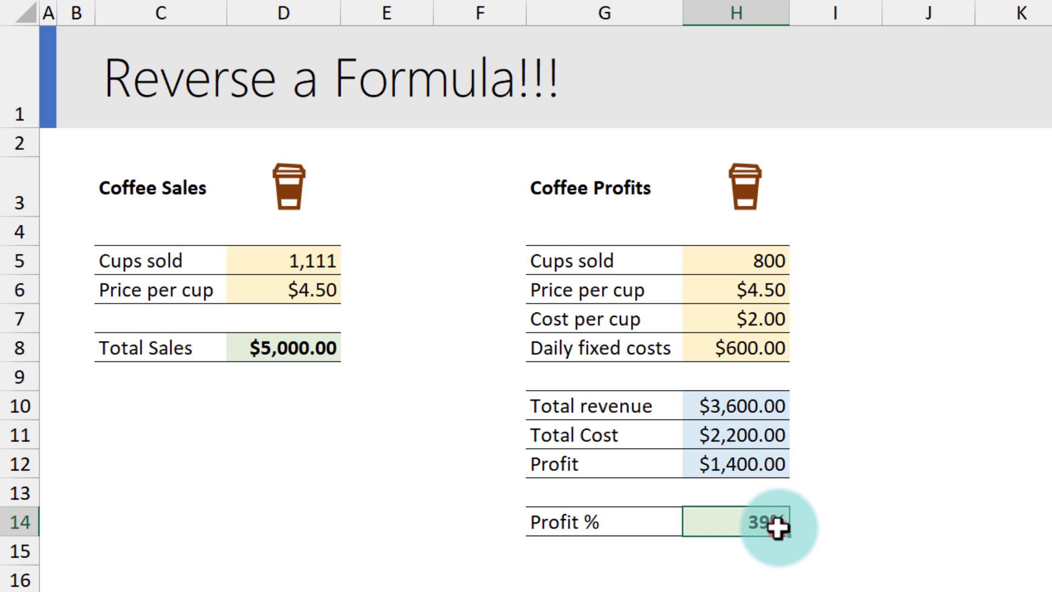
{"action": "left_click", "coordinate": [757, 248]}
{"action": "left_click", "coordinate": [749, 291]}
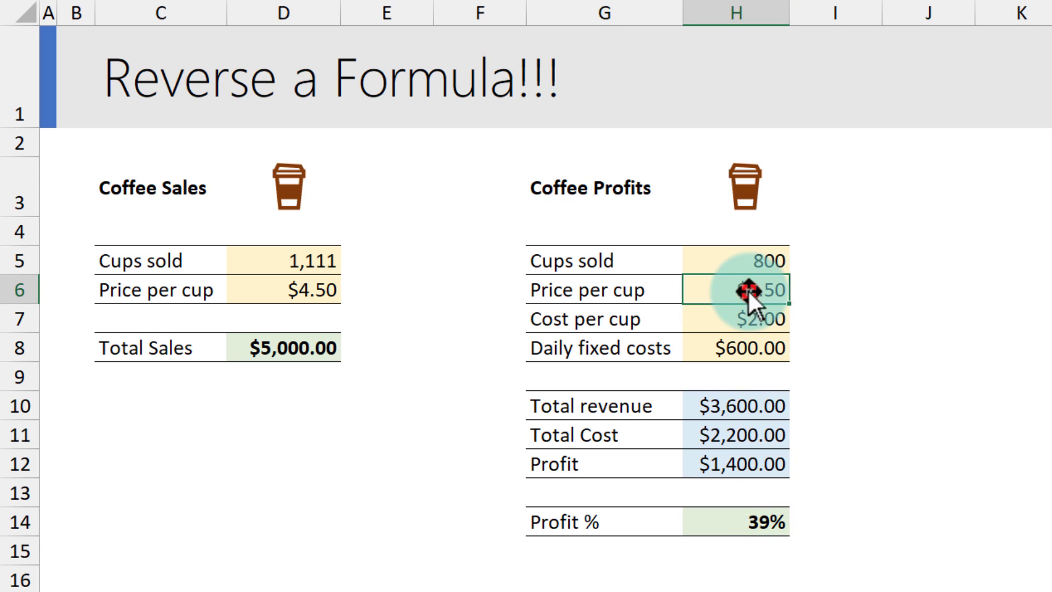
{"action": "left_click", "coordinate": [742, 324]}
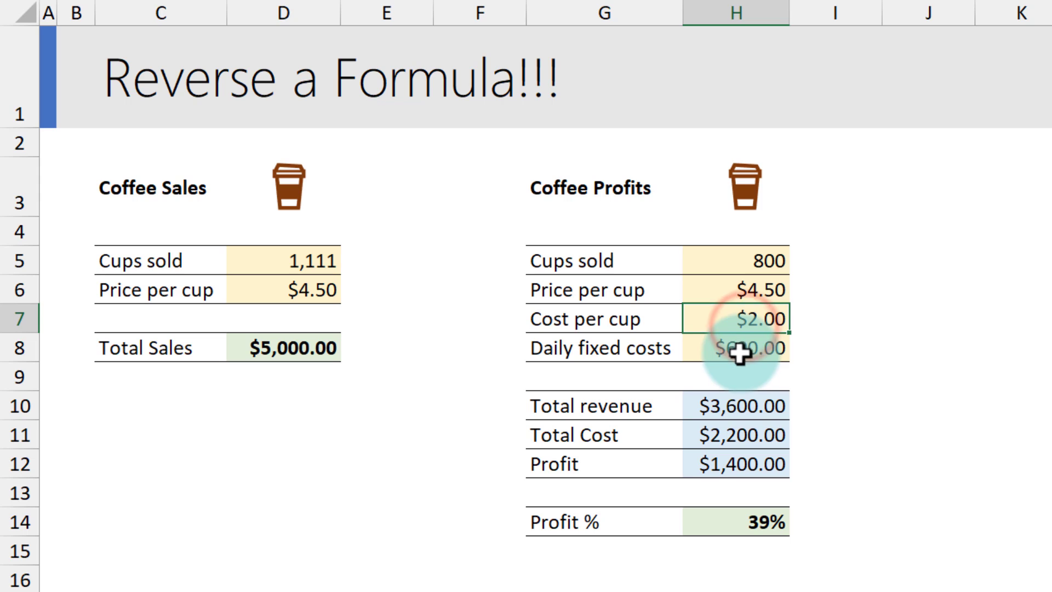
{"action": "left_click", "coordinate": [740, 353]}
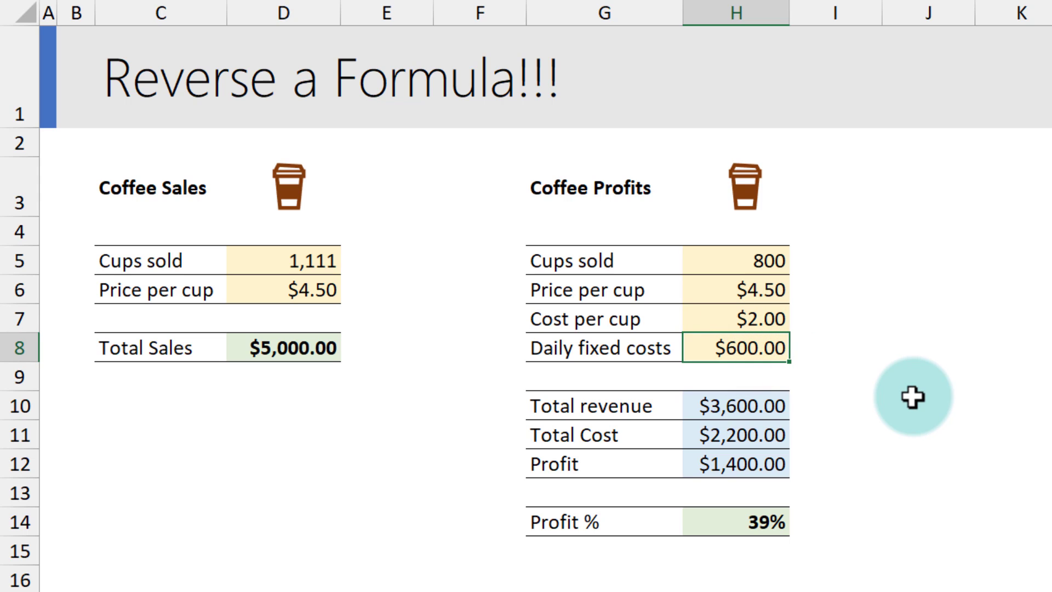
{"action": "left_click", "coordinate": [758, 524]}
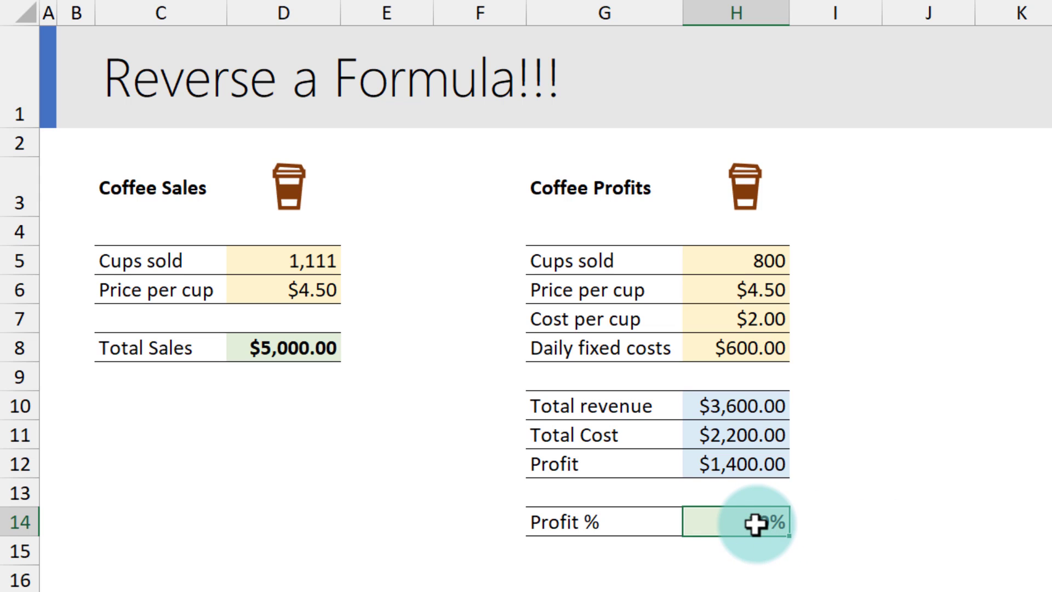
- Goal Seek Profit % in H14 to 0.5 by changing H5, confirming 2,394 cups and 50%
{"action": "key", "text": "alt+a"}
{"action": "key", "text": "w"}
{"action": "key", "text": "g"}
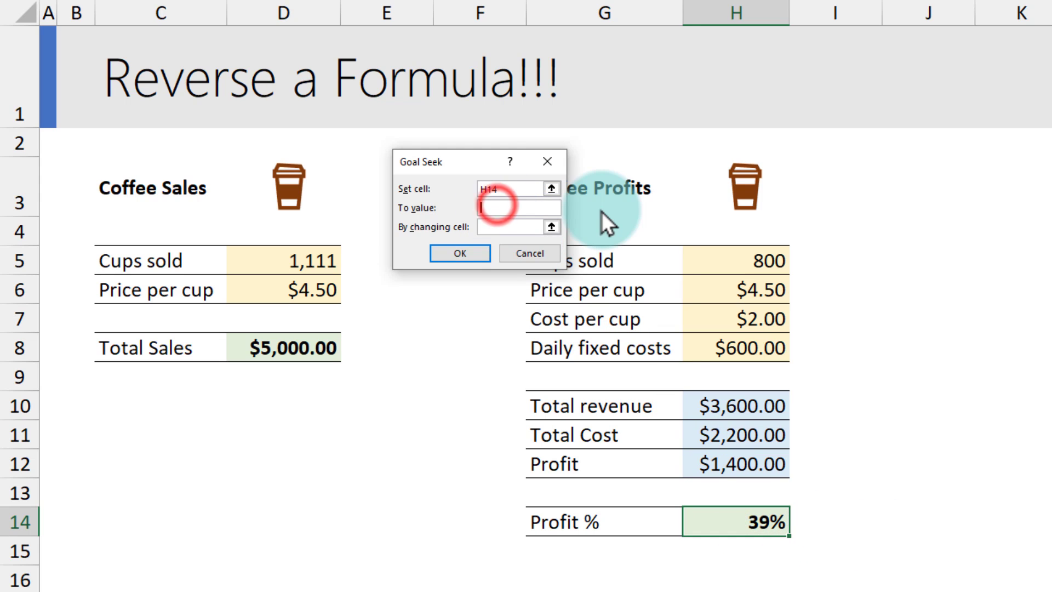
{"action": "key", "text": "Tab"}
{"action": "type", "text": "0.5"}
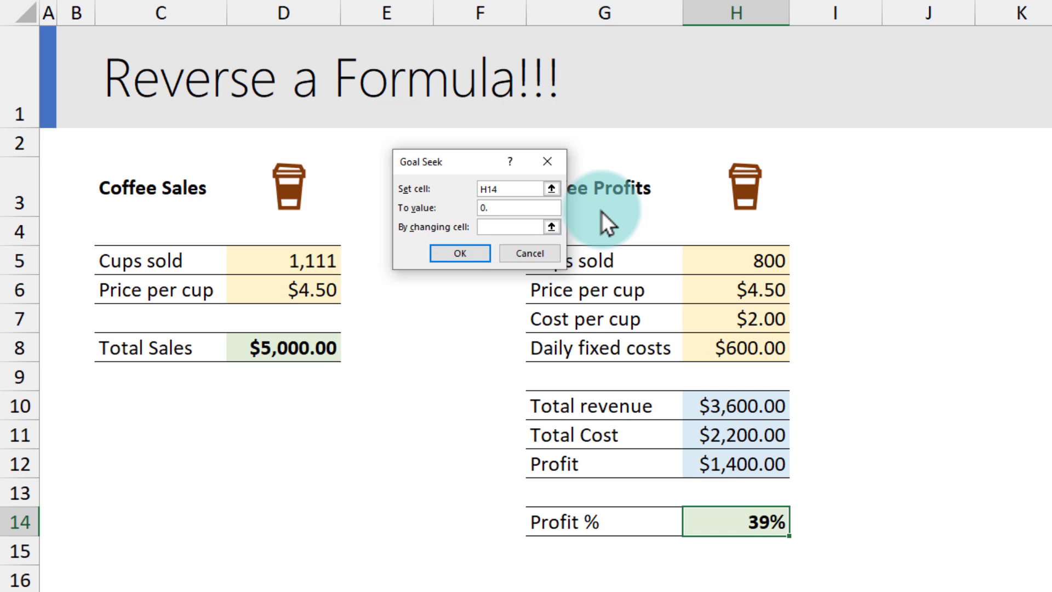
{"action": "left_click", "coordinate": [702, 249]}
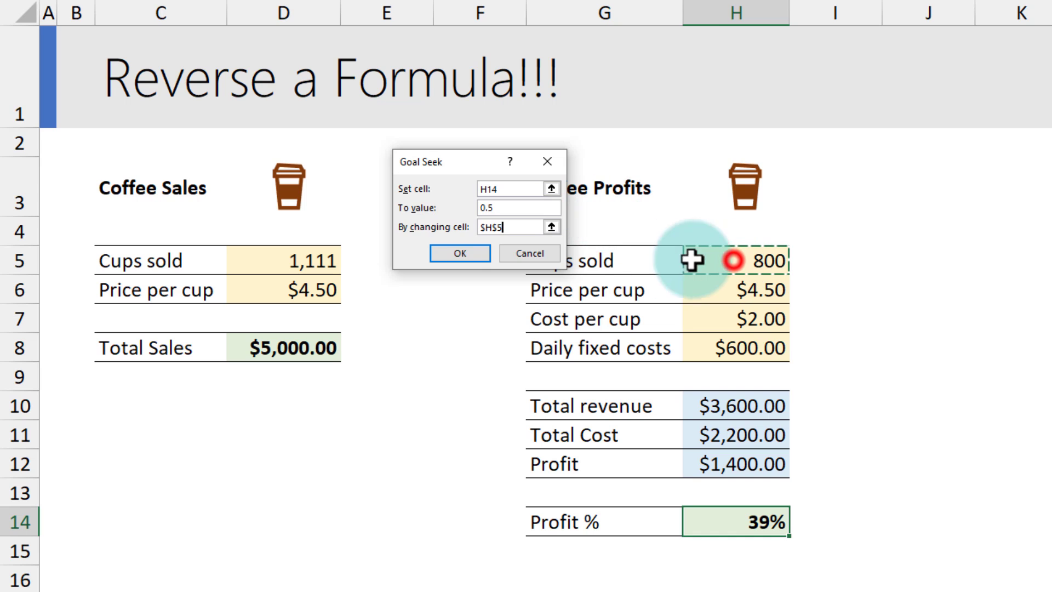
{"action": "left_click", "coordinate": [448, 253]}
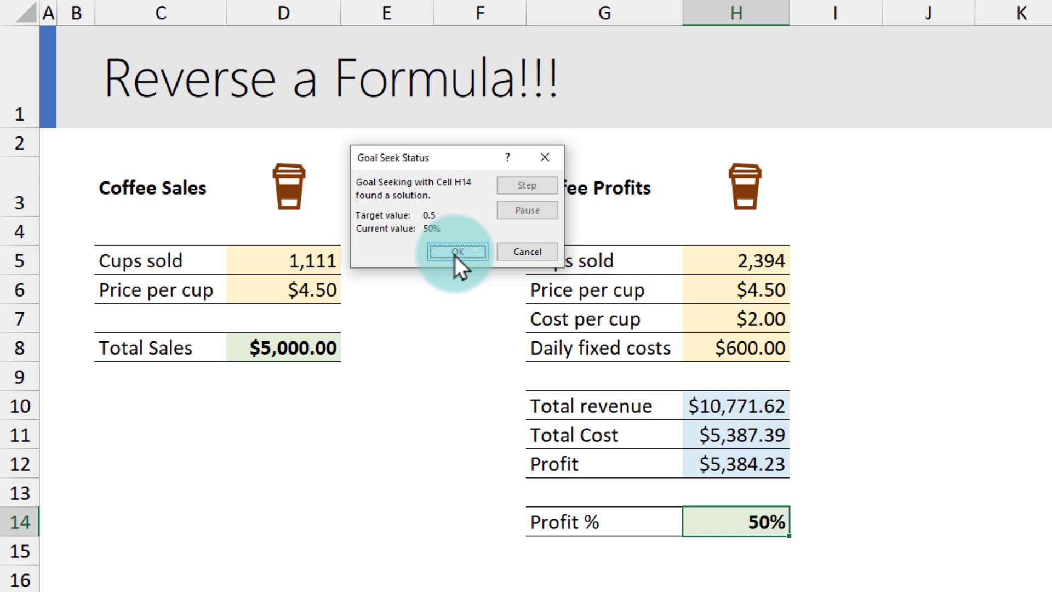
{"action": "left_click", "coordinate": [455, 255]}
{"action": "left_click", "coordinate": [778, 261]}
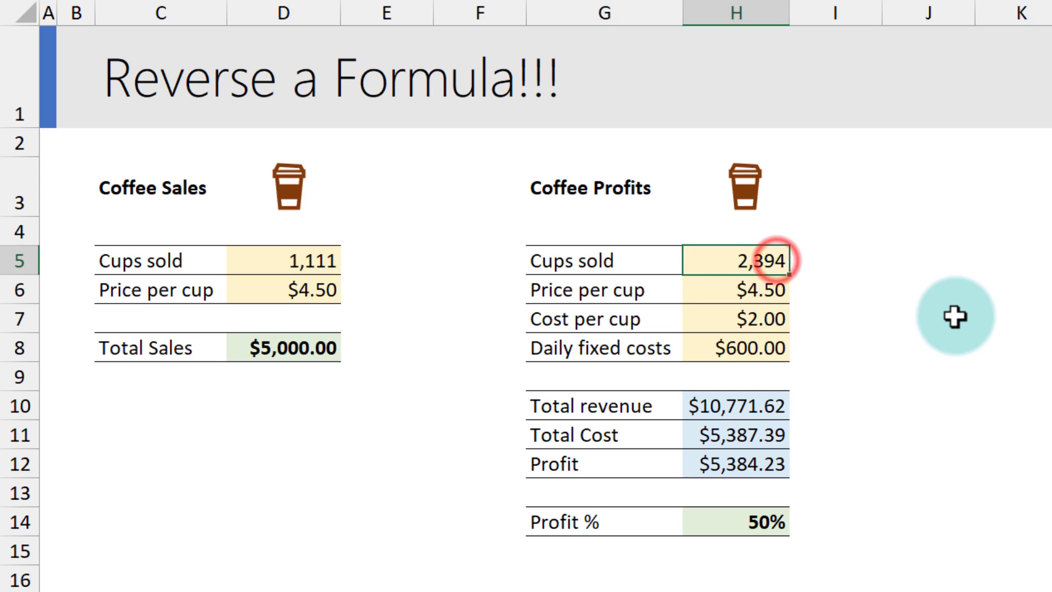
{"action": "left_click", "coordinate": [747, 521]}
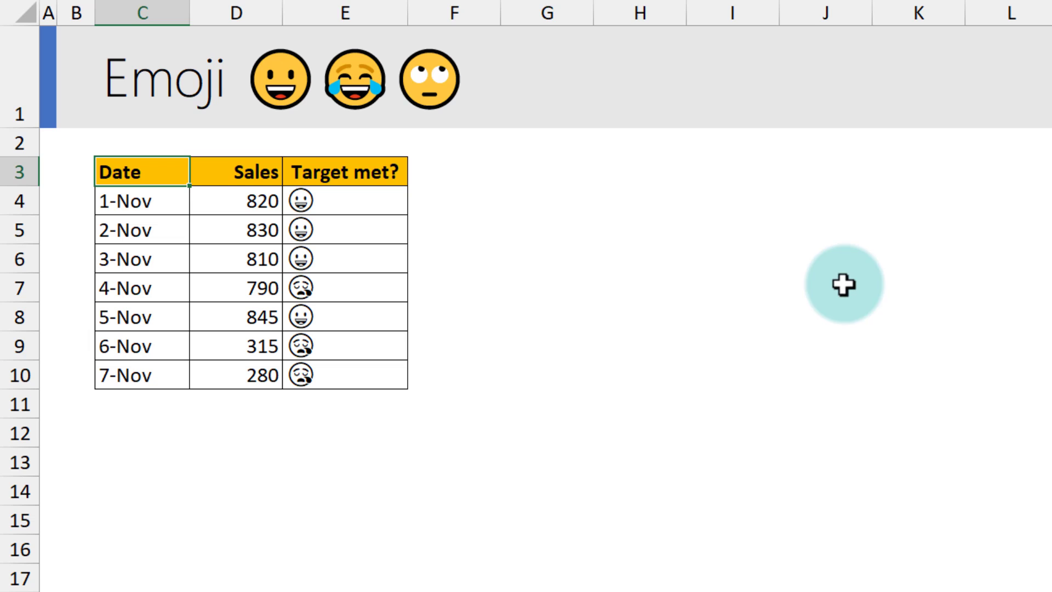
- Clear the existing emoji from the Target met? cells E4:E10
{"action": "left_click", "coordinate": [355, 205]}
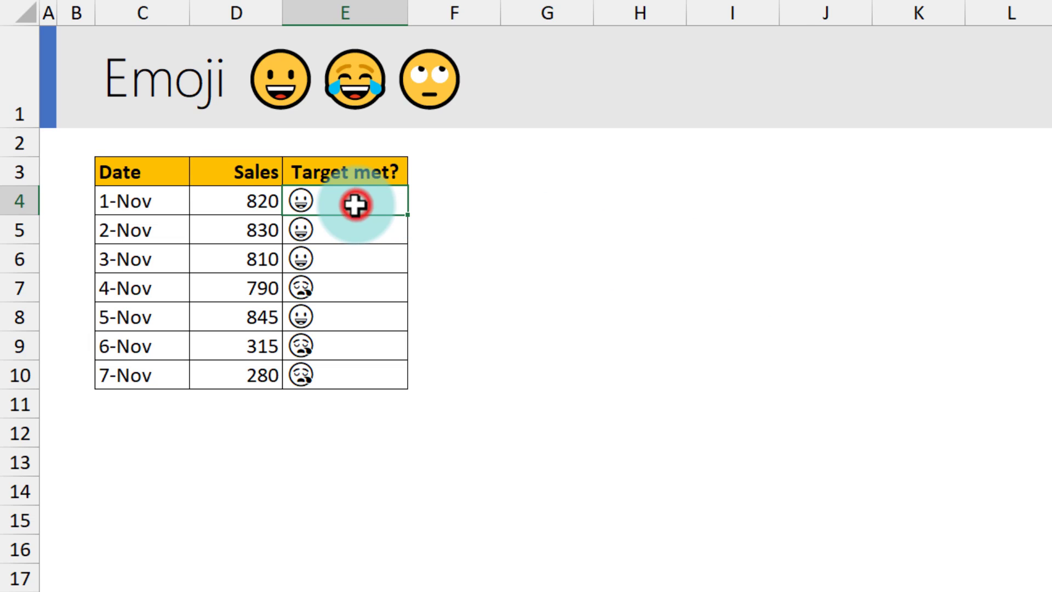
{"action": "left_click", "coordinate": [345, 297]}
{"action": "left_click", "coordinate": [345, 296]}
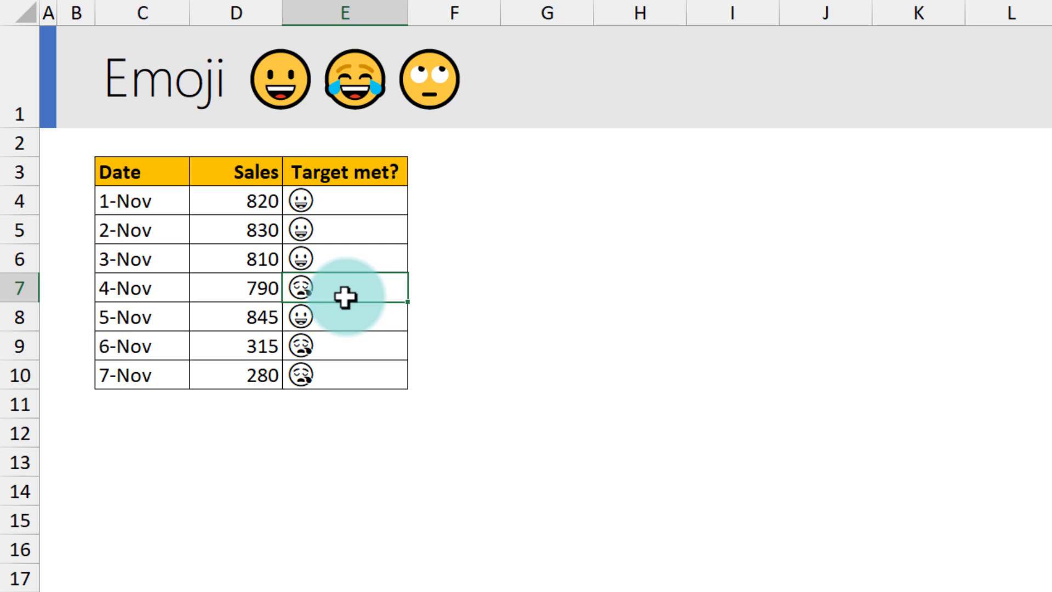
{"action": "left_click", "coordinate": [340, 195]}
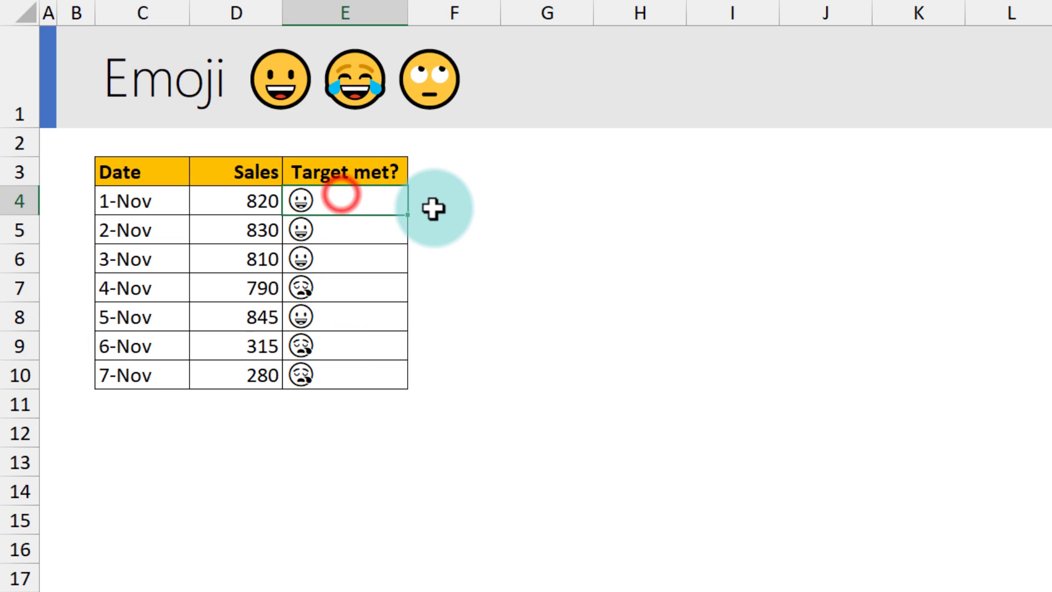
{"action": "key", "text": "ctrl+shift+Down"}
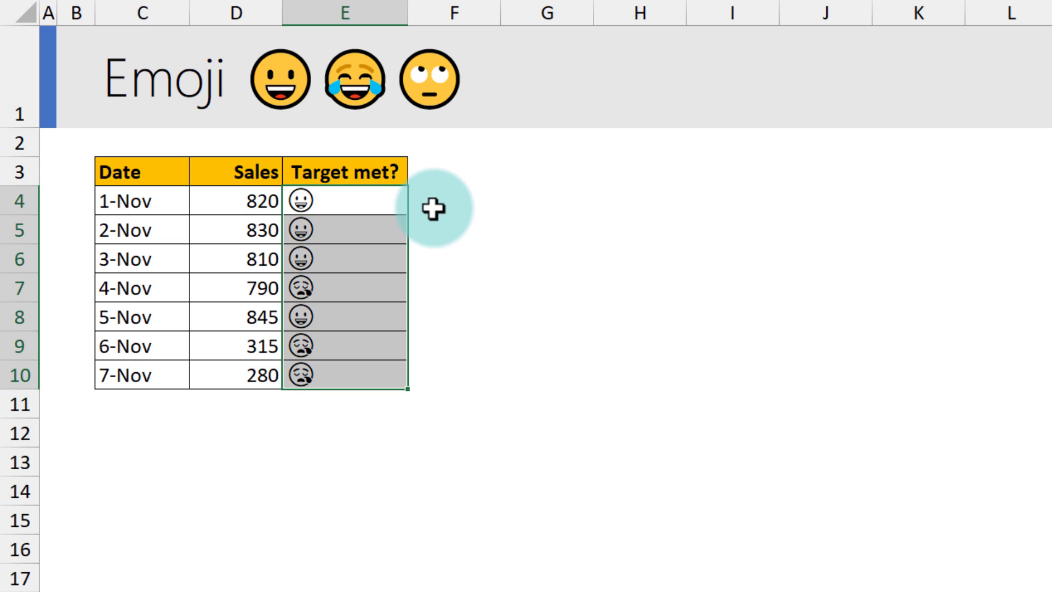
{"action": "key", "text": "Delete"}
- Start an IF formula returning a grinning emoji when sales in D4 exceed 800
{"action": "type", "text": "=if"}
{"action": "key", "text": "Tab"}
{"action": "key", "text": "Left"}
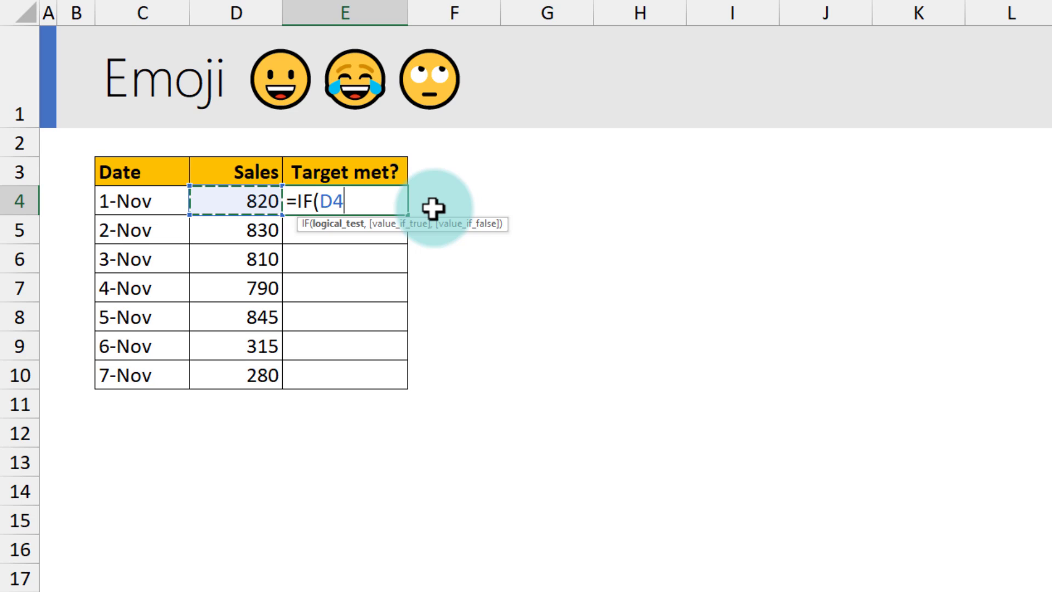
{"action": "type", "text": ">"}
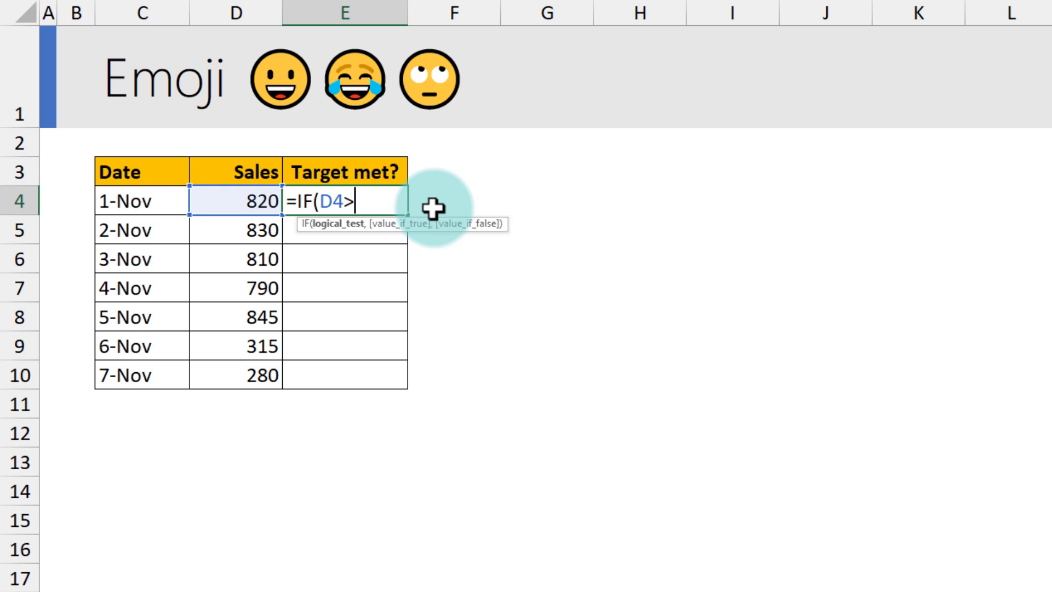
{"action": "type", "text": "800,"}
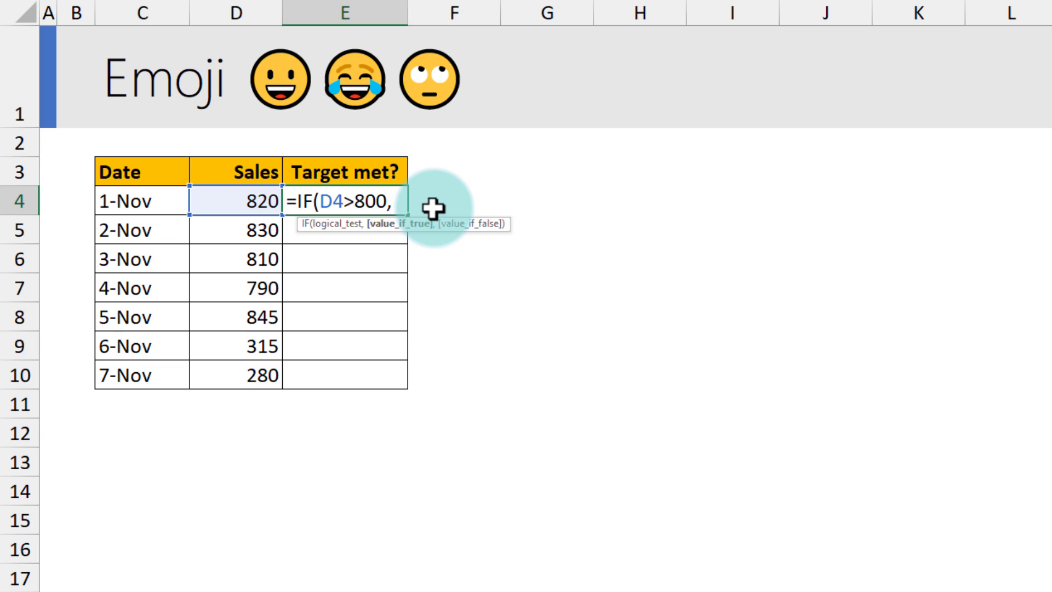
{"action": "type", "text": "\""}
{"action": "key", "text": "super+period"}
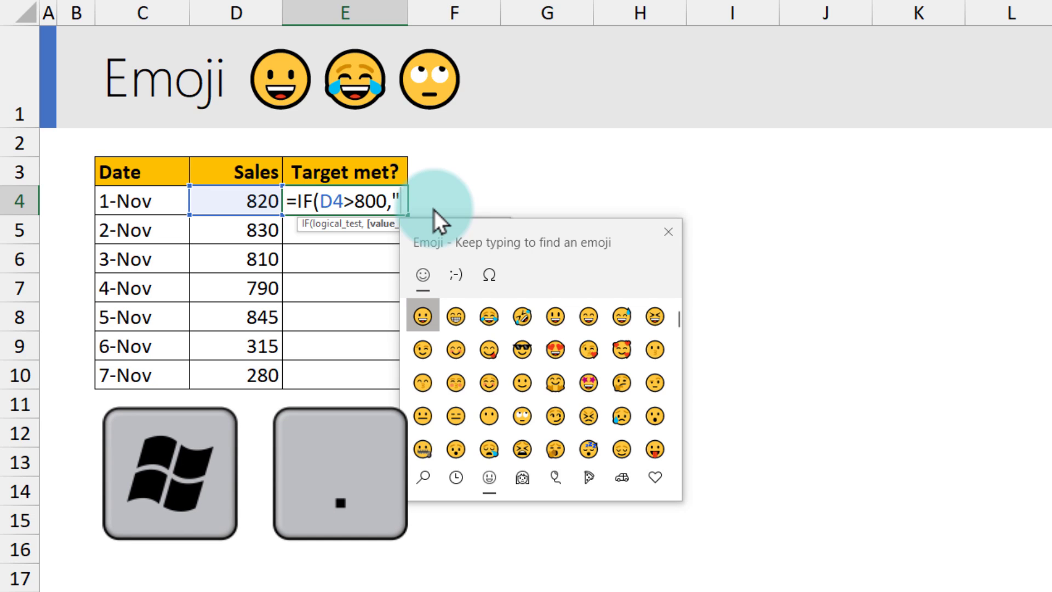
{"action": "left_click", "coordinate": [423, 317]}
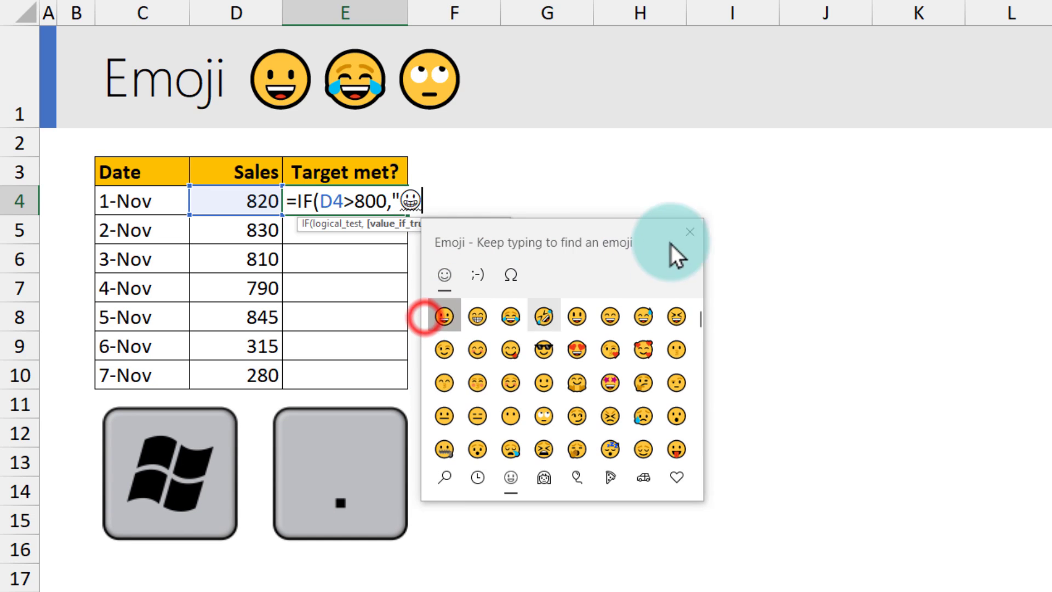
{"action": "left_click", "coordinate": [659, 259]}
- Add the sleepy emoji as the false result and fill =IF(D4>800,"😀","😪") into E4:E10
{"action": "type", "text": "\",\""}
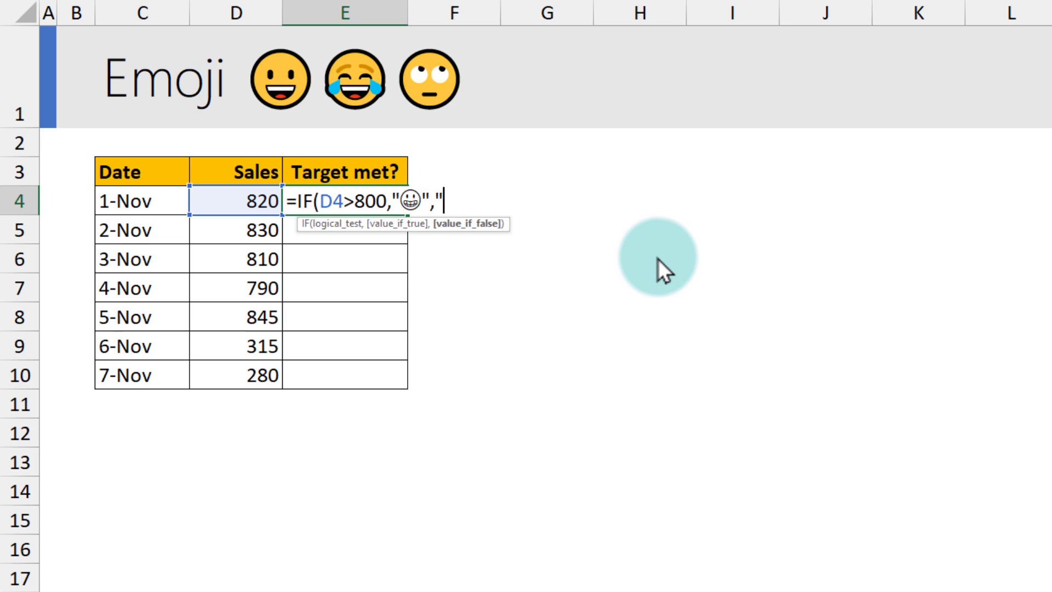
{"action": "key", "text": "super+period"}
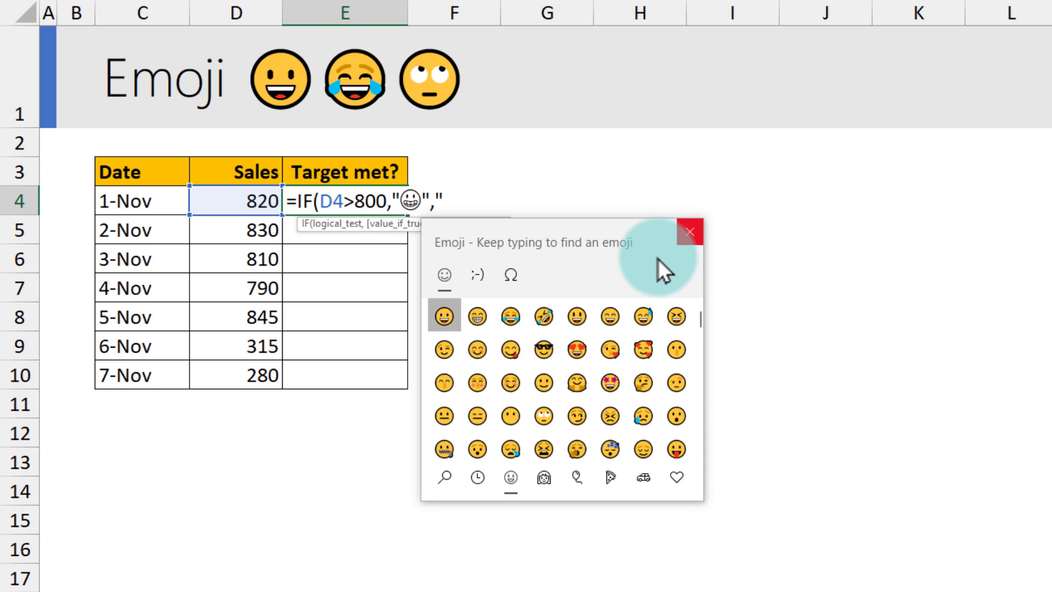
{"action": "left_click", "coordinate": [510, 445]}
{"action": "left_click", "coordinate": [689, 238]}
{"action": "type", "text": "\")"}
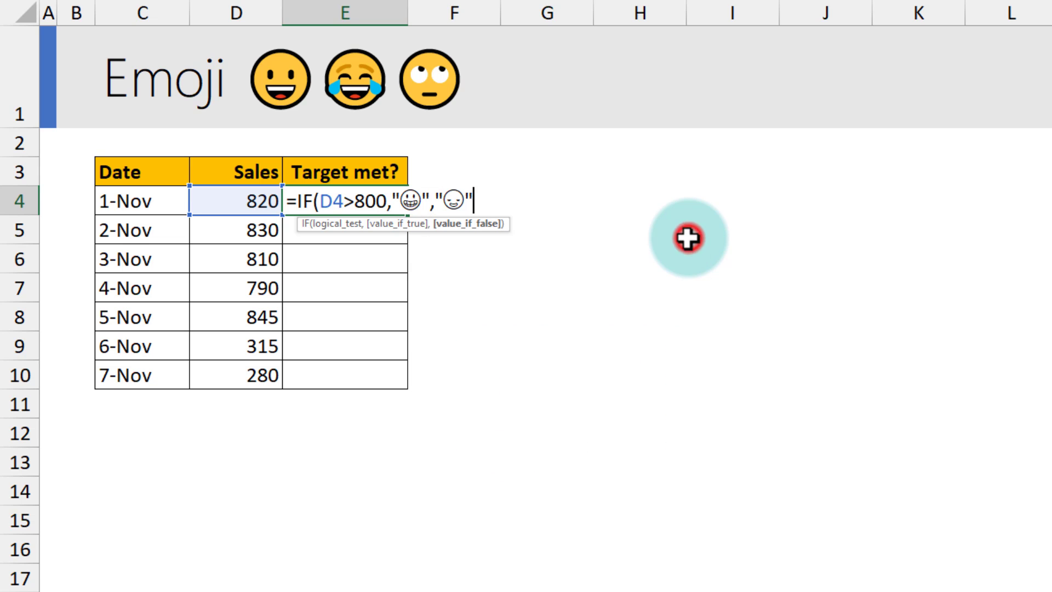
{"action": "key", "text": "ctrl+Return"}
{"action": "left_click_drag", "start_coordinate": [407, 214], "coordinate": [413, 390]}
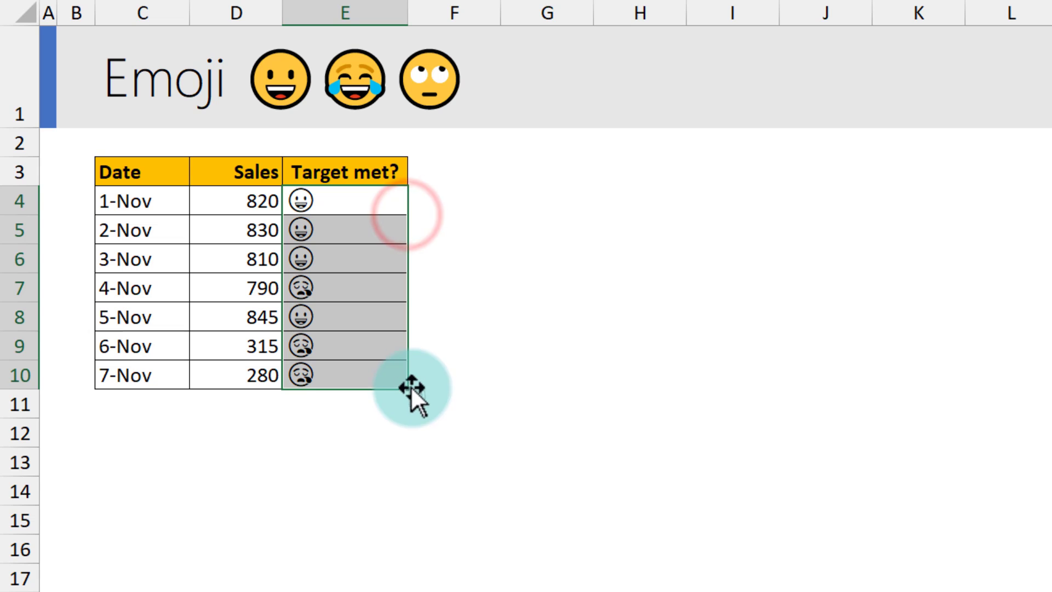
{"action": "left_click", "coordinate": [352, 202]}
- Check the Target met? formulas in E5 and E4, then go to the Extr4ct Numb3rs sheet
{"action": "left_click", "coordinate": [347, 247]}
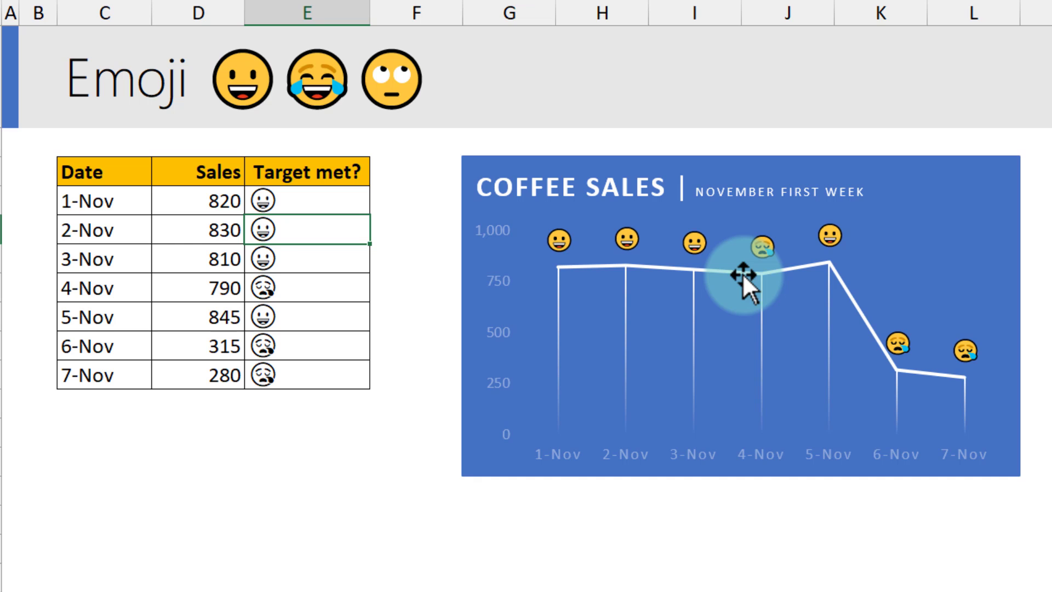
{"action": "left_click", "coordinate": [296, 194]}
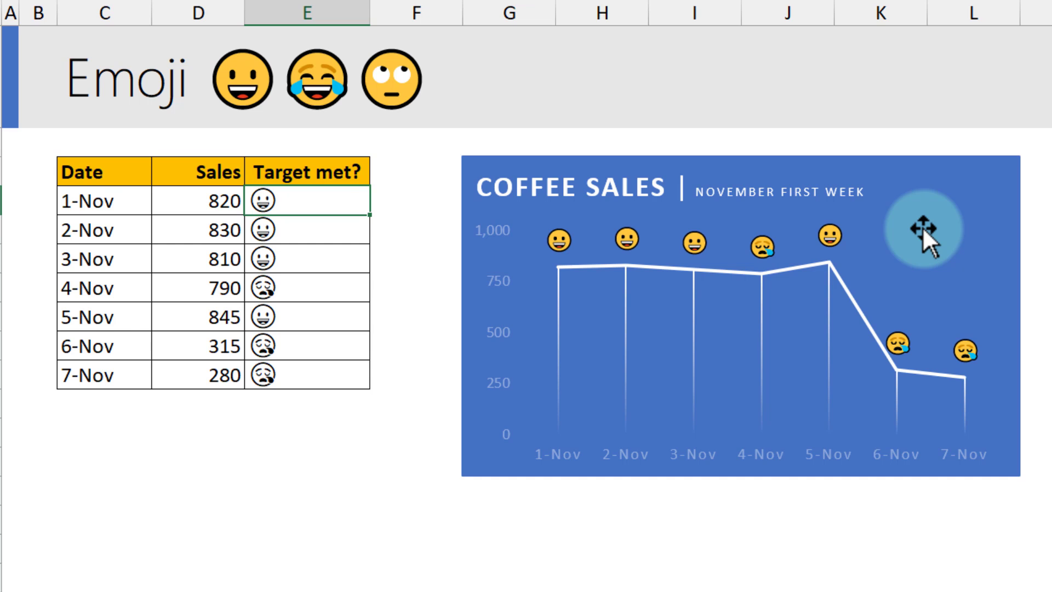
{"action": "key", "text": "ctrl+Page_Down"}
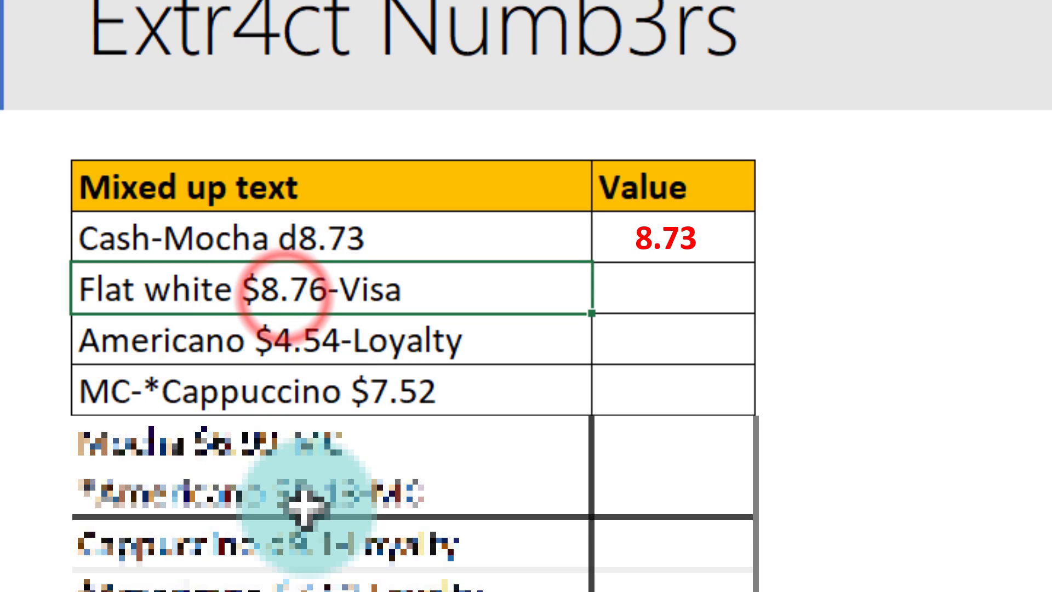
- Type the example prices 8.73, 8.76 and 4.54 into the first three Value cells
{"action": "left_click", "coordinate": [323, 339]}
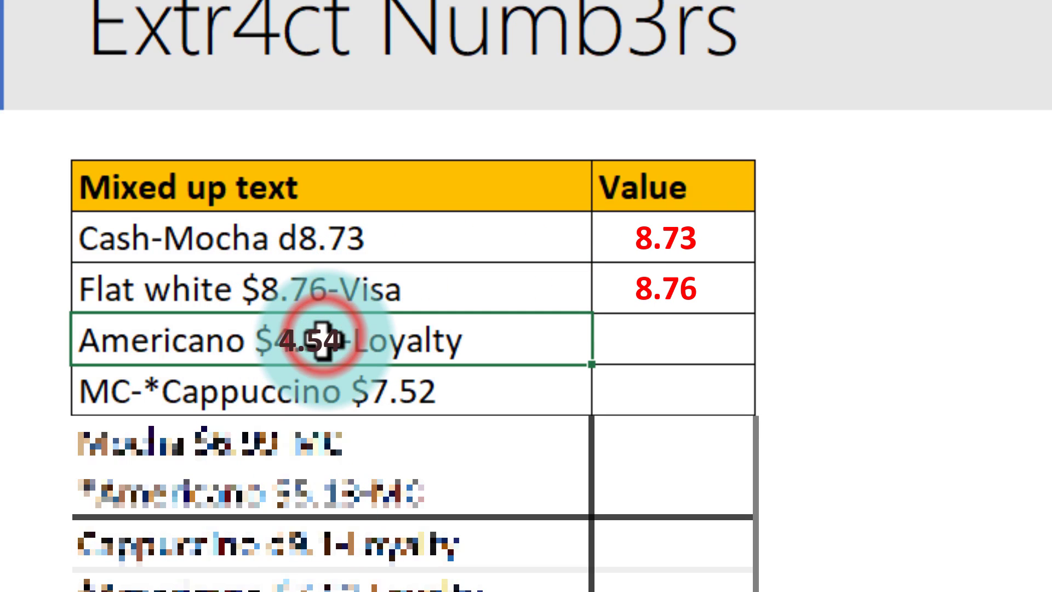
{"action": "left_click", "coordinate": [445, 385]}
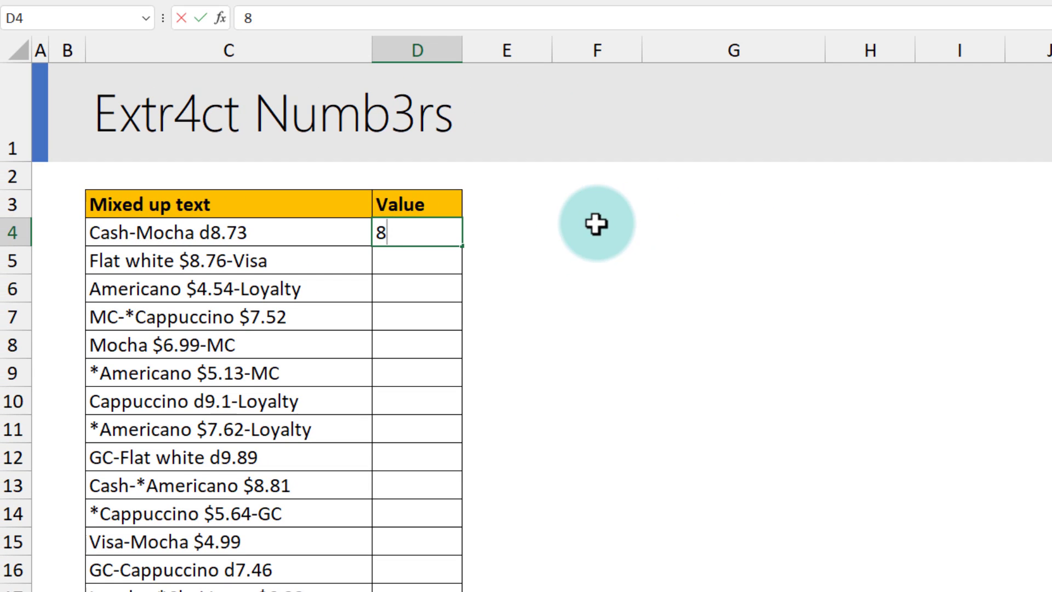
{"action": "type", "text": ".73"}
{"action": "key", "text": "Return"}
{"action": "type", "text": "8."}
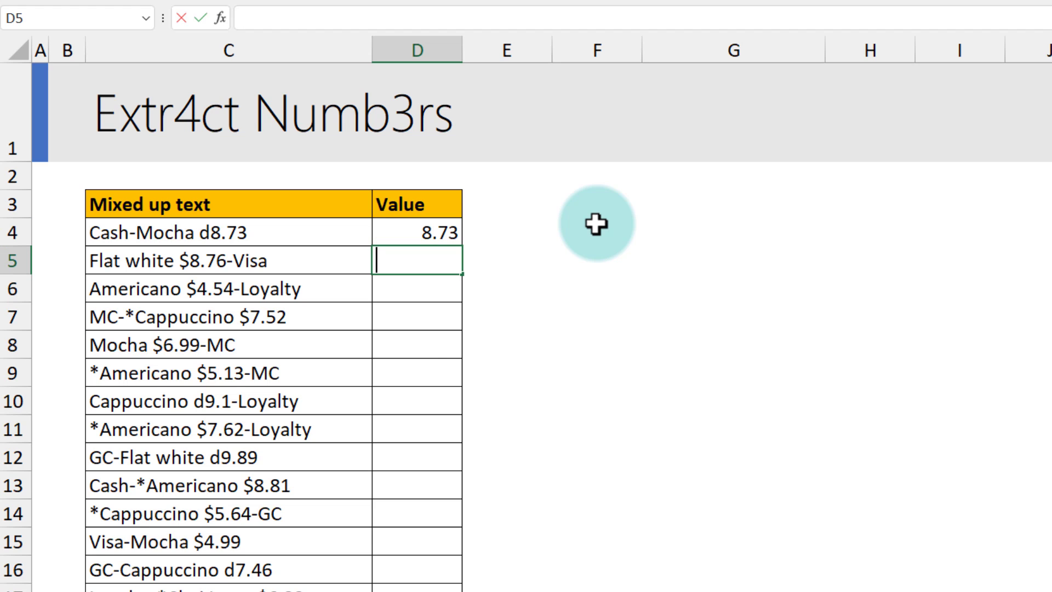
{"action": "type", "text": "76"}
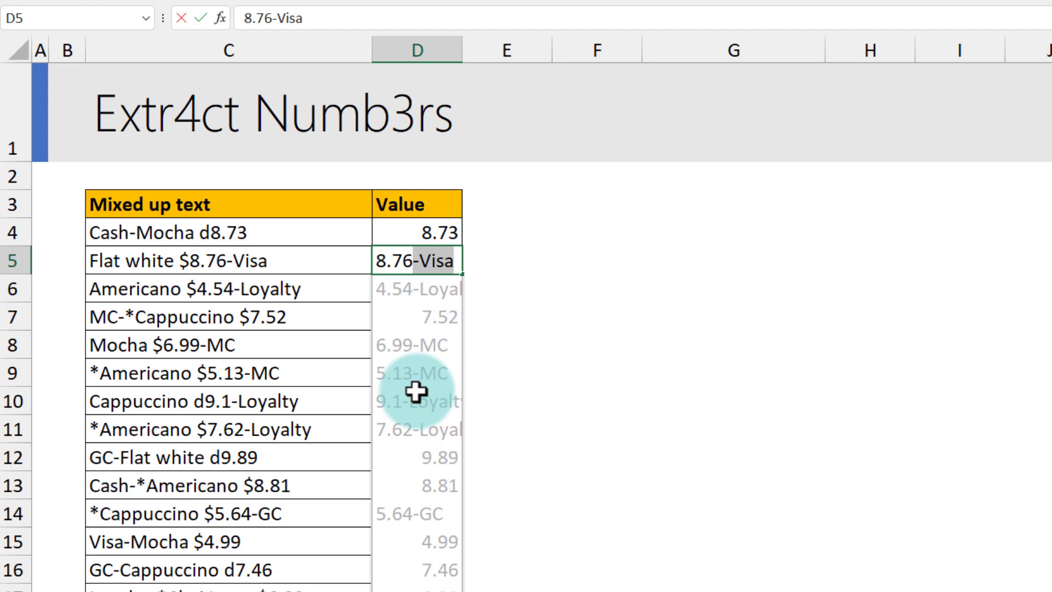
{"action": "key", "text": "Delete"}
{"action": "key", "text": "Return"}
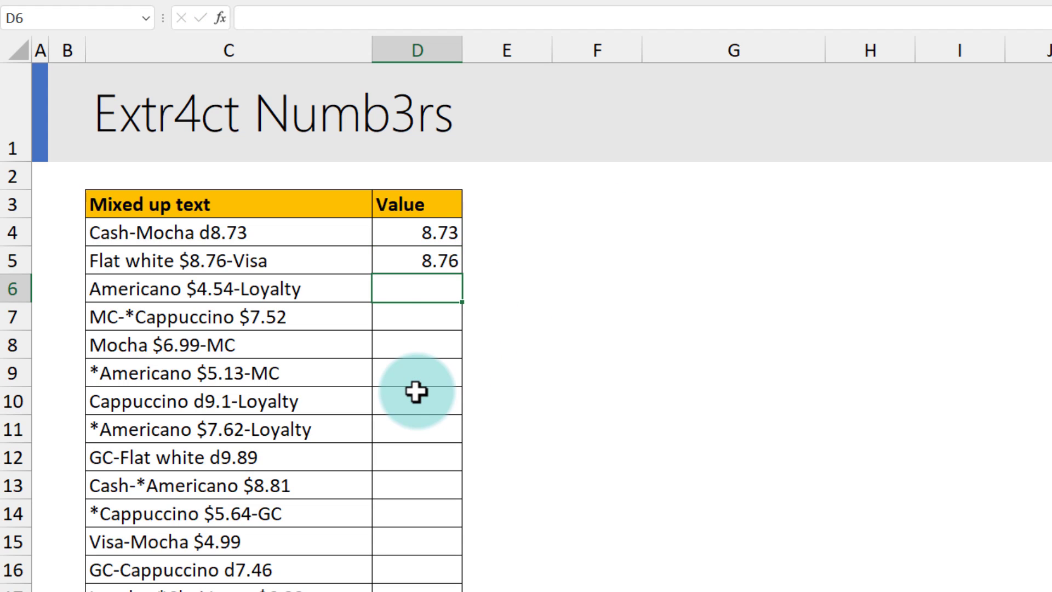
{"action": "type", "text": "4.54"}
{"action": "key", "text": "Return"}
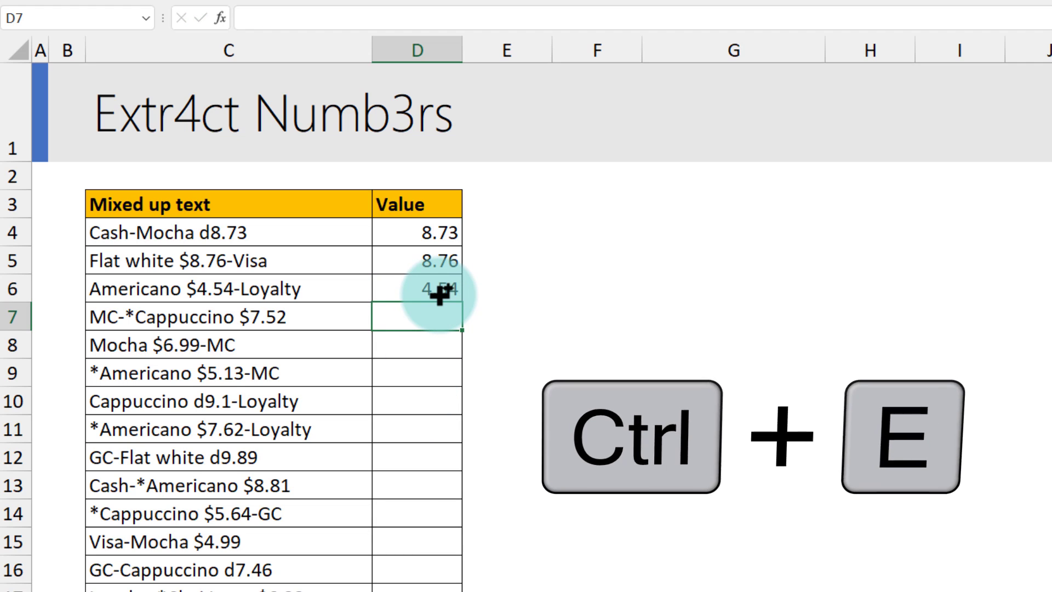
- Flash Fill the remaining Value cells with Ctrl+E and review the results
{"action": "key", "text": "ctrl+e"}
{"action": "scroll", "coordinate": [437, 296], "scroll_direction": "down", "scroll_amount": 1}
{"action": "scroll", "coordinate": [437, 296], "scroll_direction": "up", "scroll_amount": 1}
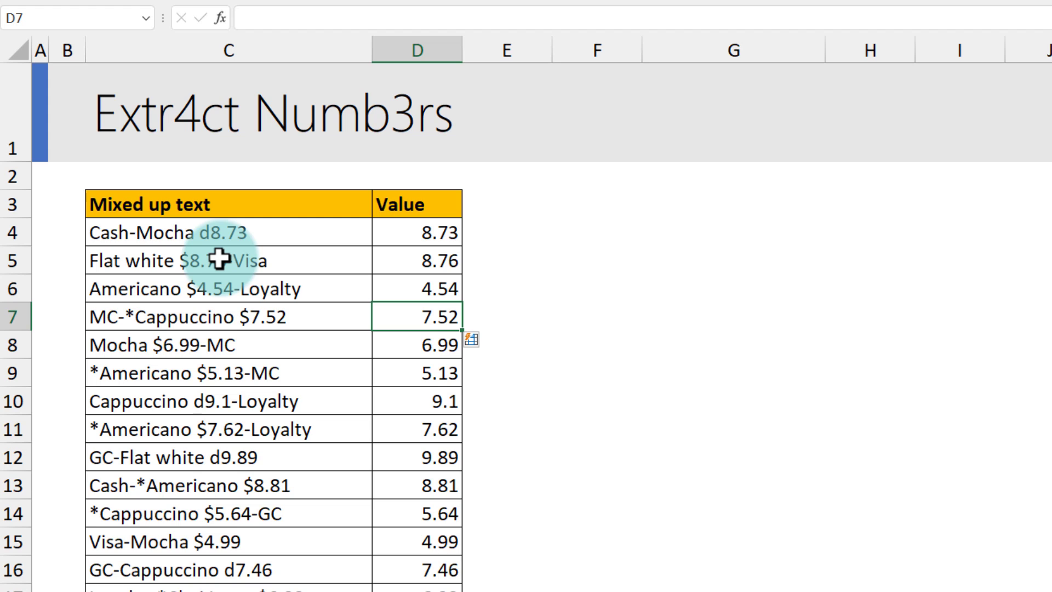
{"action": "scroll", "coordinate": [220, 260], "scroll_direction": "down", "scroll_amount": 1}
- Spot-check the extracted prices in column D near the end of the list
{"action": "left_click", "coordinate": [410, 416]}
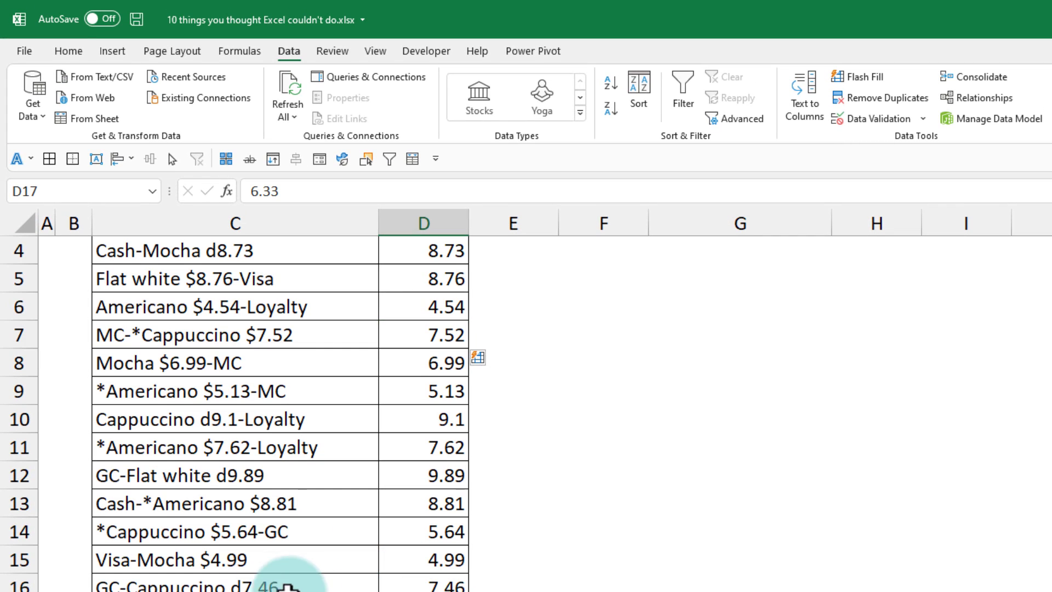
{"action": "left_click", "coordinate": [281, 412]}
{"action": "left_click", "coordinate": [434, 582]}
{"action": "left_click", "coordinate": [444, 554]}
{"action": "left_click", "coordinate": [438, 501]}
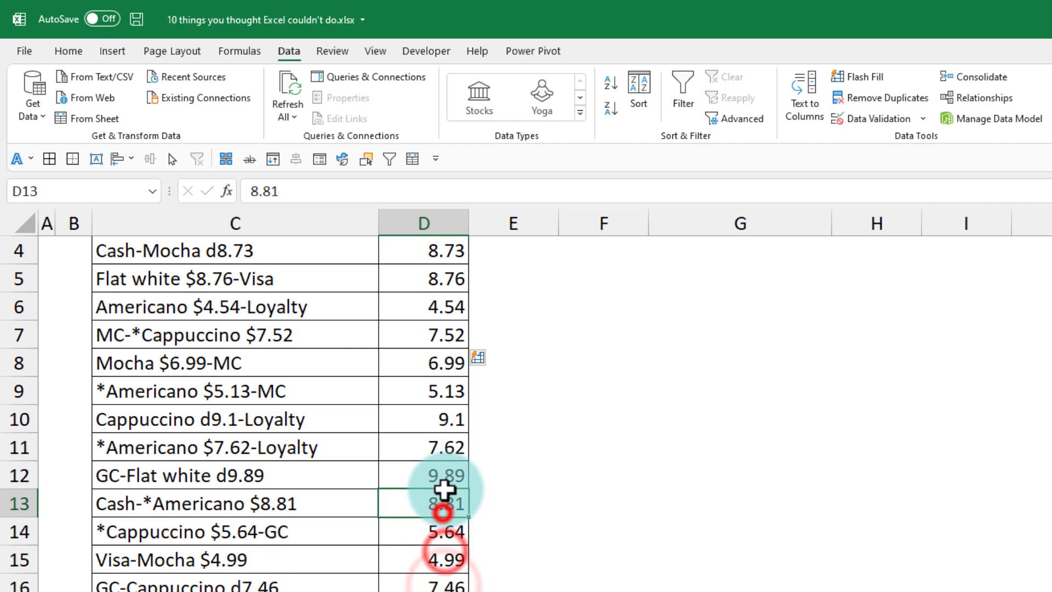
{"action": "left_click", "coordinate": [446, 475]}
{"action": "scroll", "coordinate": [433, 523], "scroll_direction": "up", "scroll_amount": 1}
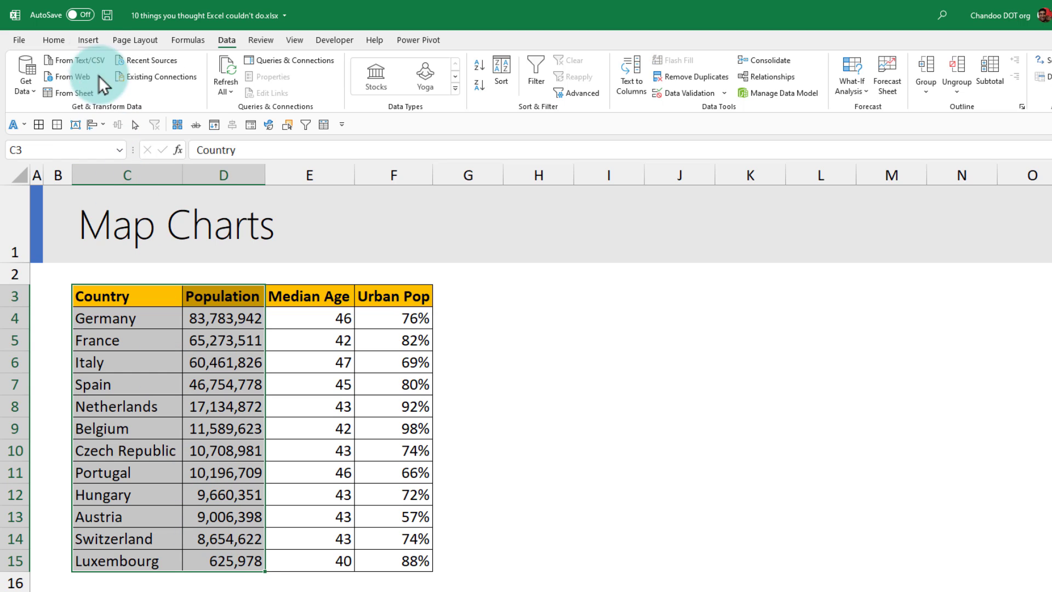
- Insert a Filled Map chart of the European country data and place it beside the table
{"action": "left_click", "coordinate": [88, 40]}
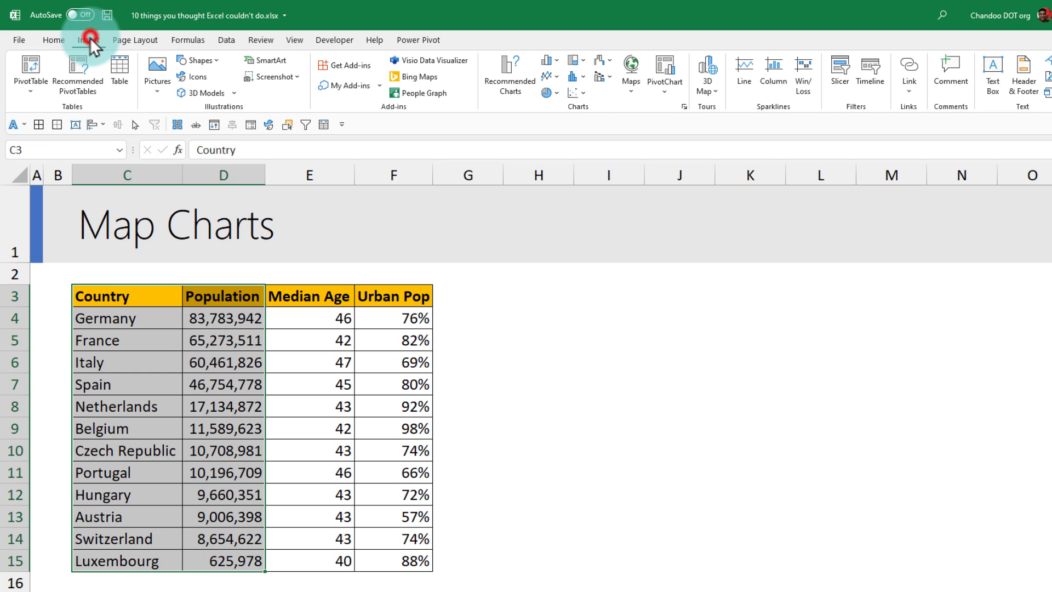
{"action": "left_click", "coordinate": [631, 69]}
{"action": "left_click", "coordinate": [639, 132]}
{"action": "left_click_drag", "start_coordinate": [455, 249], "coordinate": [575, 249]}
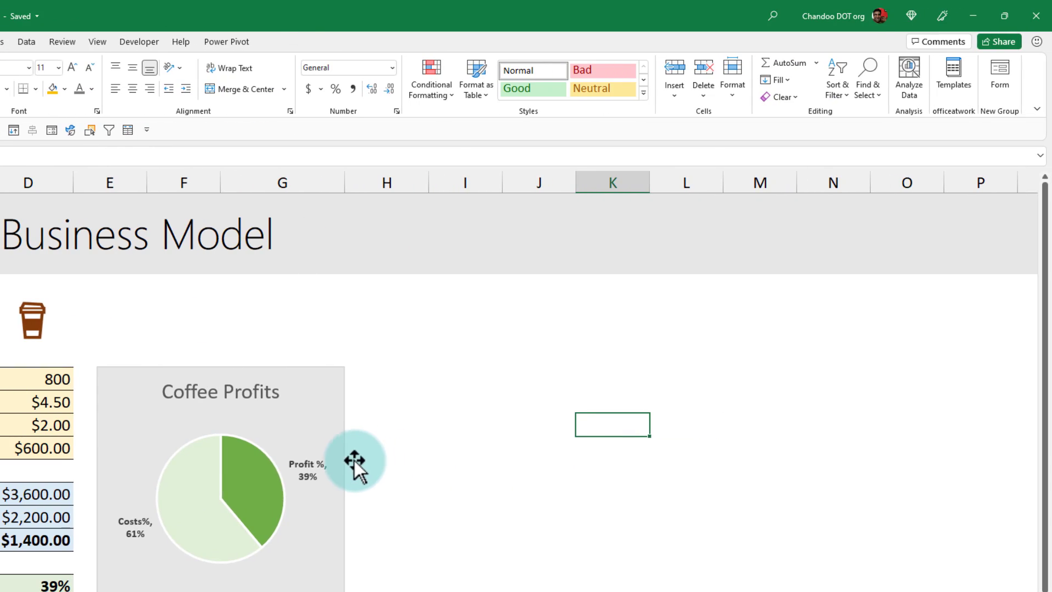
- Copy an 'Anyone with the link can edit' link for coffee biz model.xlsx and close the confirmation
{"action": "left_click", "coordinate": [1007, 41]}
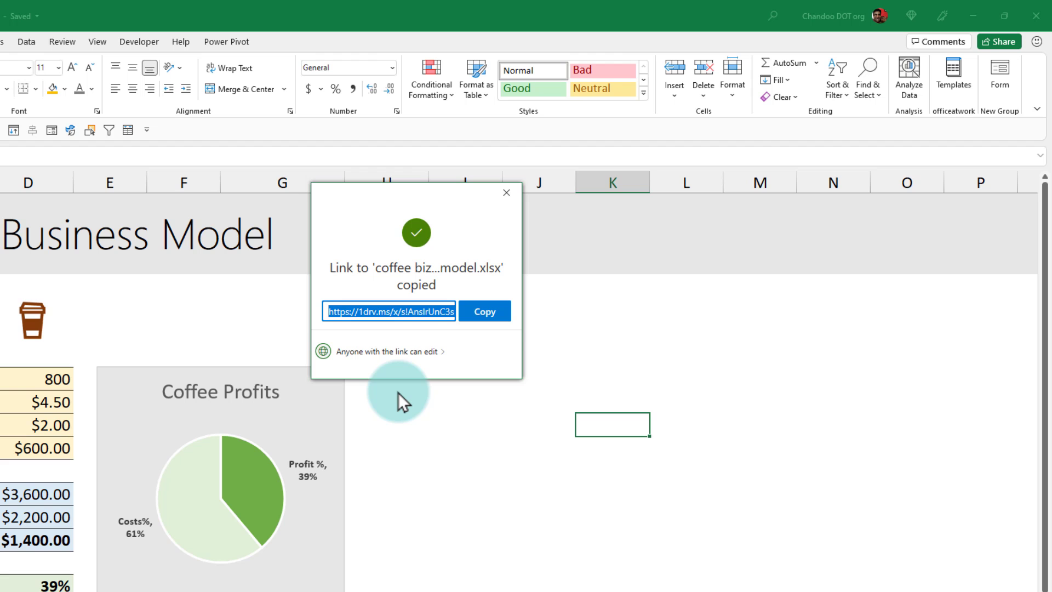
{"action": "left_click", "coordinate": [505, 193]}
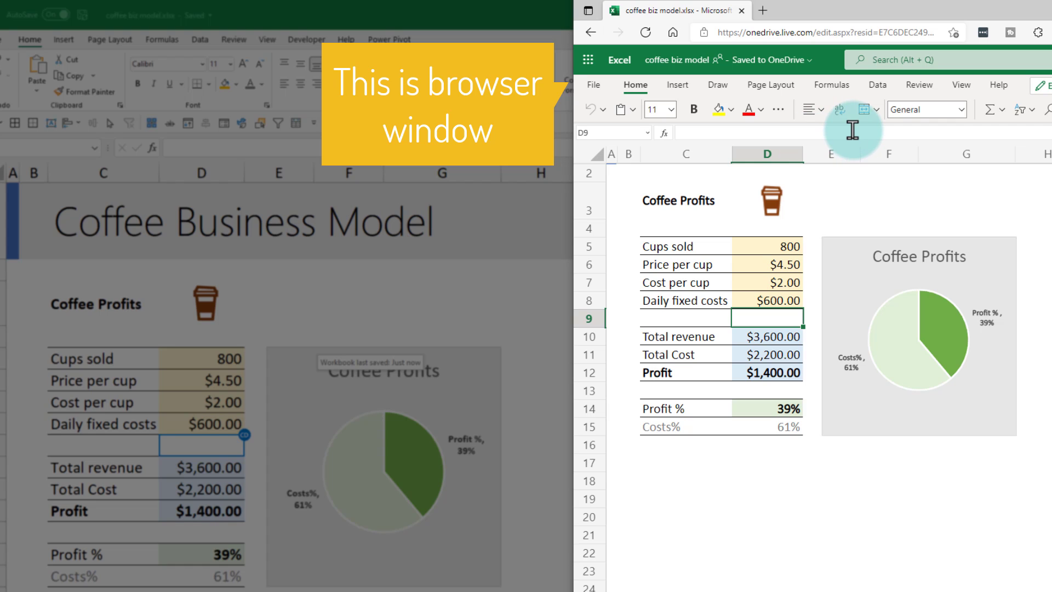
- Compare the browser's Cups sold and Price per cup values with the desktop copy
{"action": "left_click", "coordinate": [788, 247]}
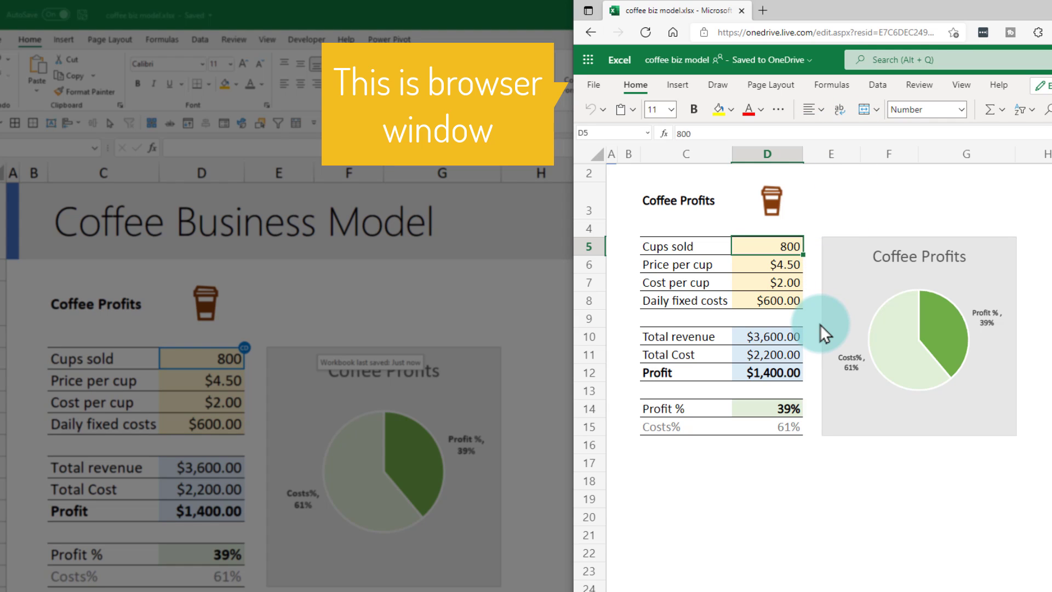
{"action": "left_click", "coordinate": [786, 265]}
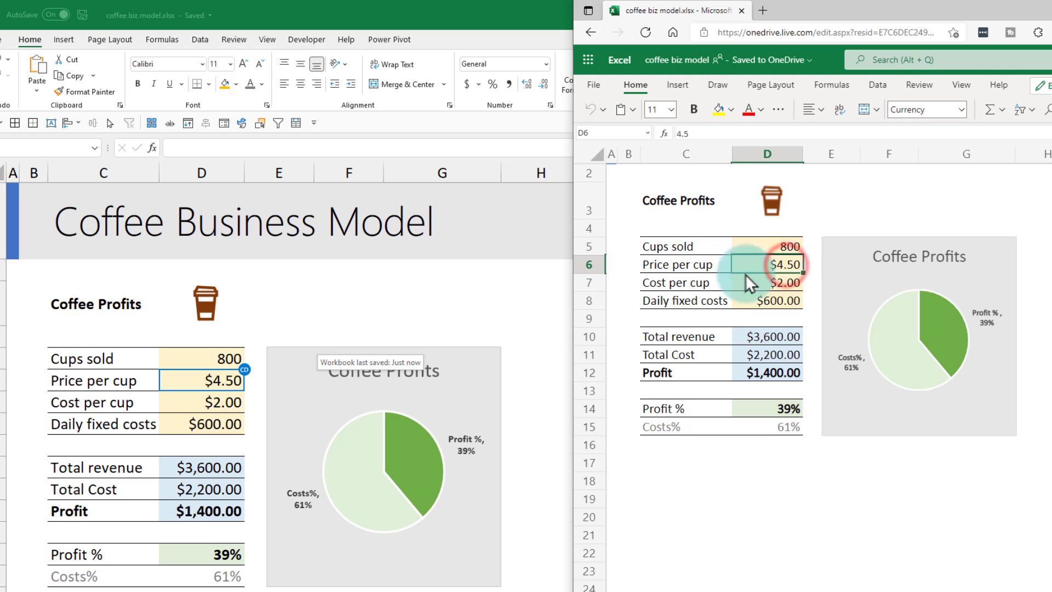
{"action": "left_click", "coordinate": [228, 381]}
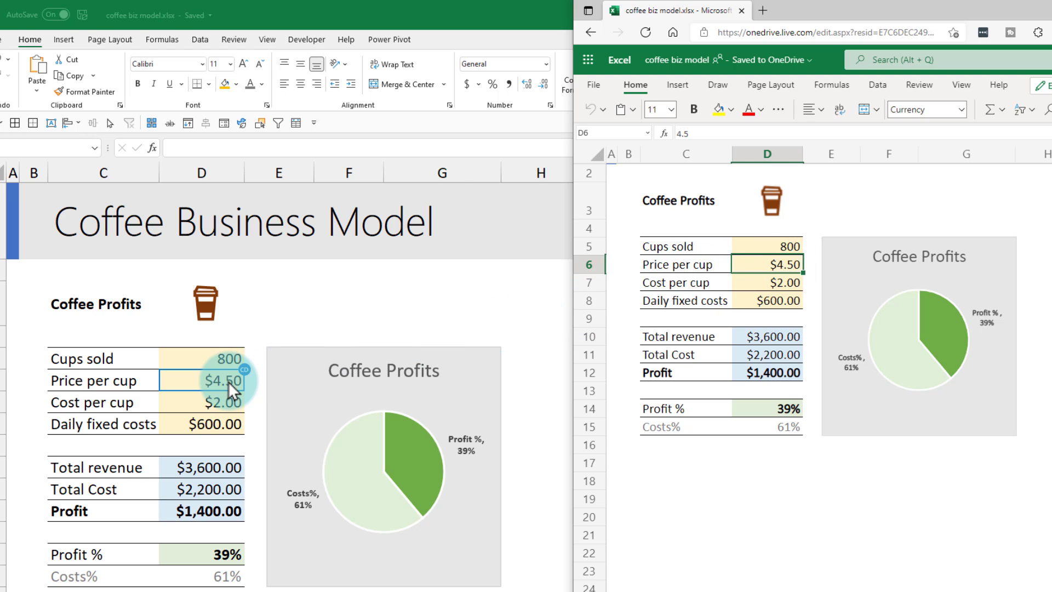
- Enter 900 for Cups sold and 1.8 for Cost per cup in the browser workbook
{"action": "left_click", "coordinate": [788, 248]}
{"action": "type", "text": "900"}
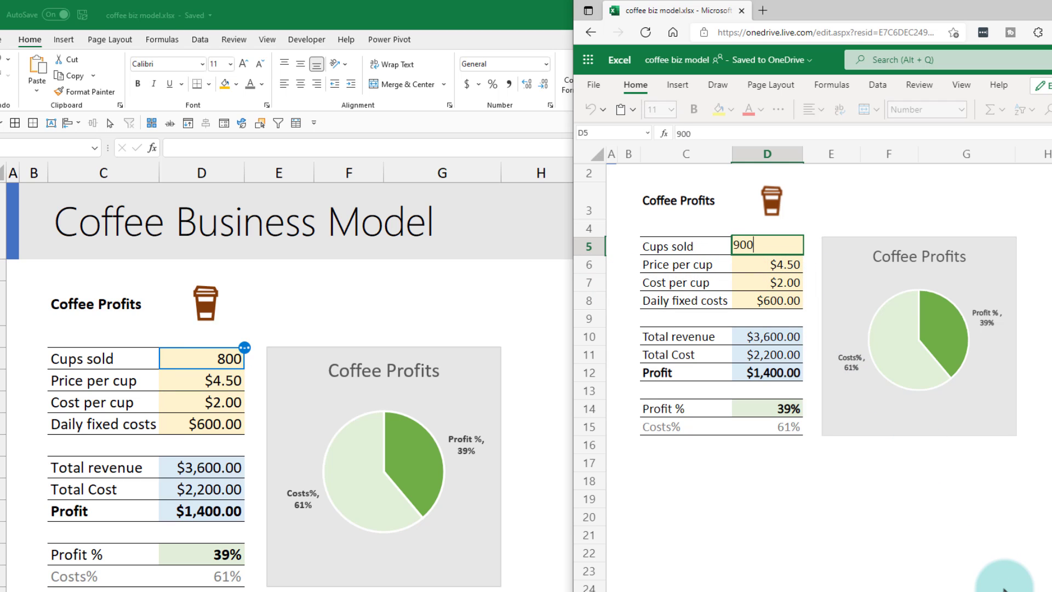
{"action": "key", "text": "Return"}
{"action": "left_click", "coordinate": [771, 241]}
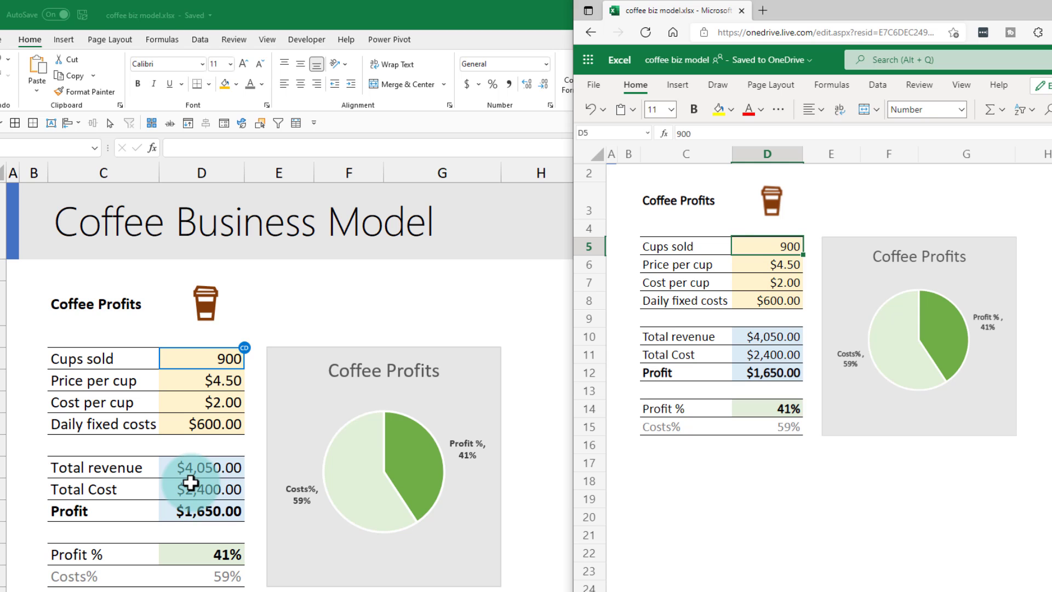
{"action": "left_click", "coordinate": [766, 282]}
{"action": "type", "text": "1.8"}
{"action": "key", "text": "Return"}
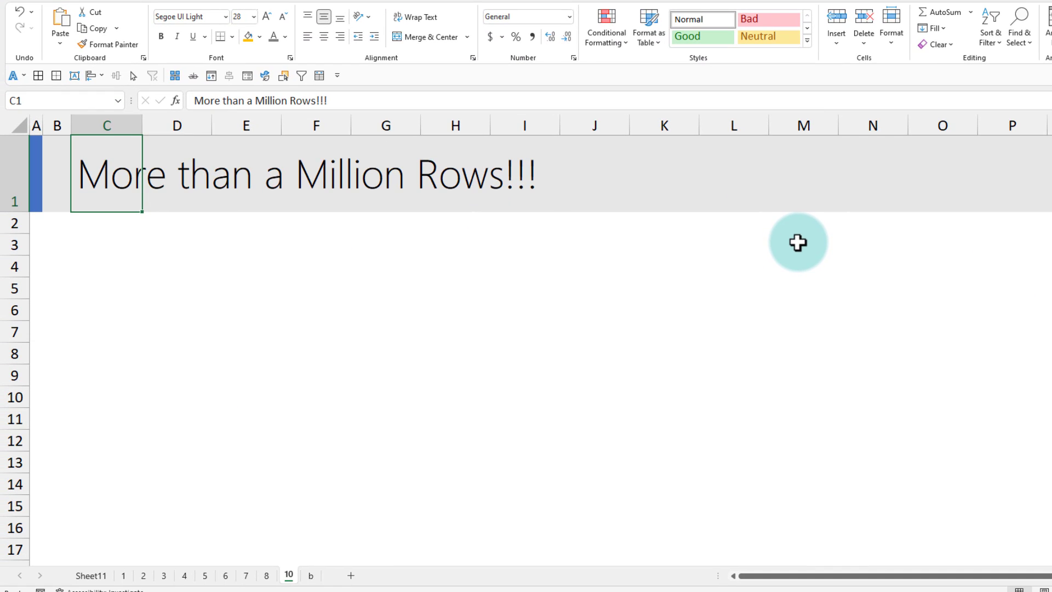
{"action": "key", "text": "ctrl+Down"}
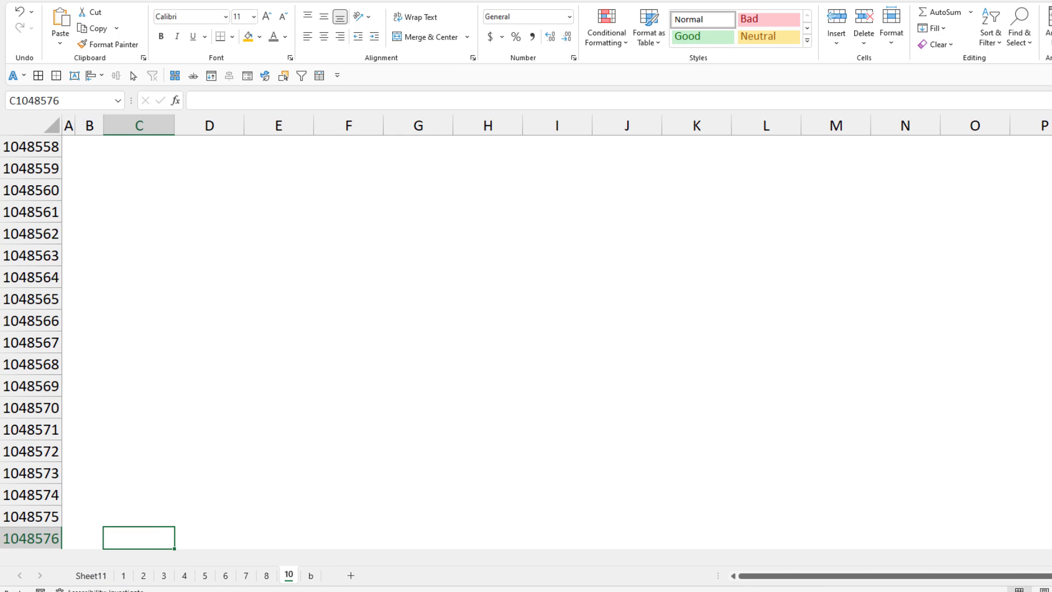
{"action": "scroll", "coordinate": [526, 340], "scroll_direction": "up", "scroll_amount": 20}
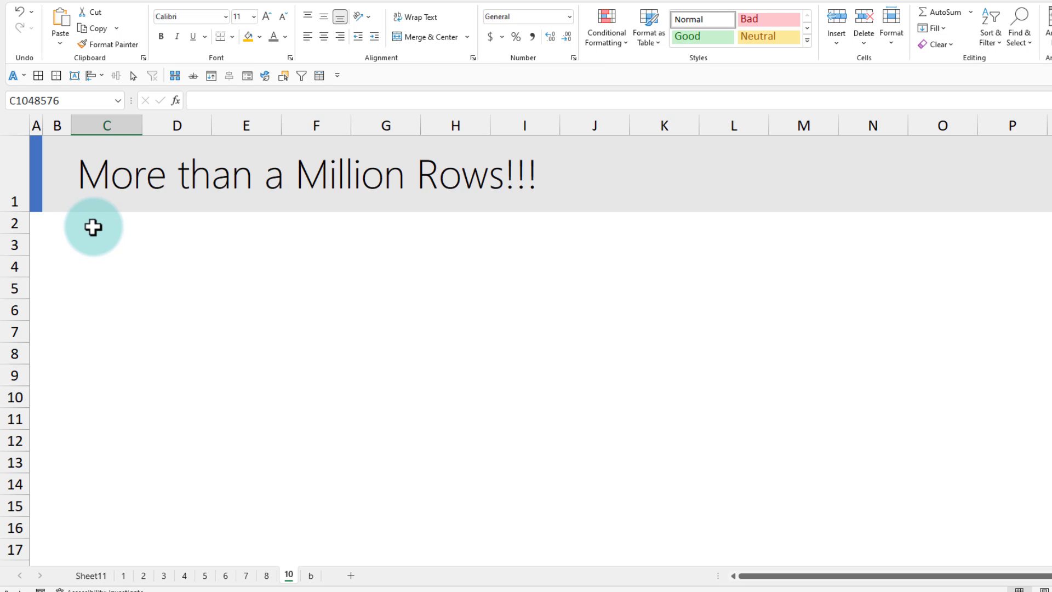
{"action": "left_click", "coordinate": [96, 244]}
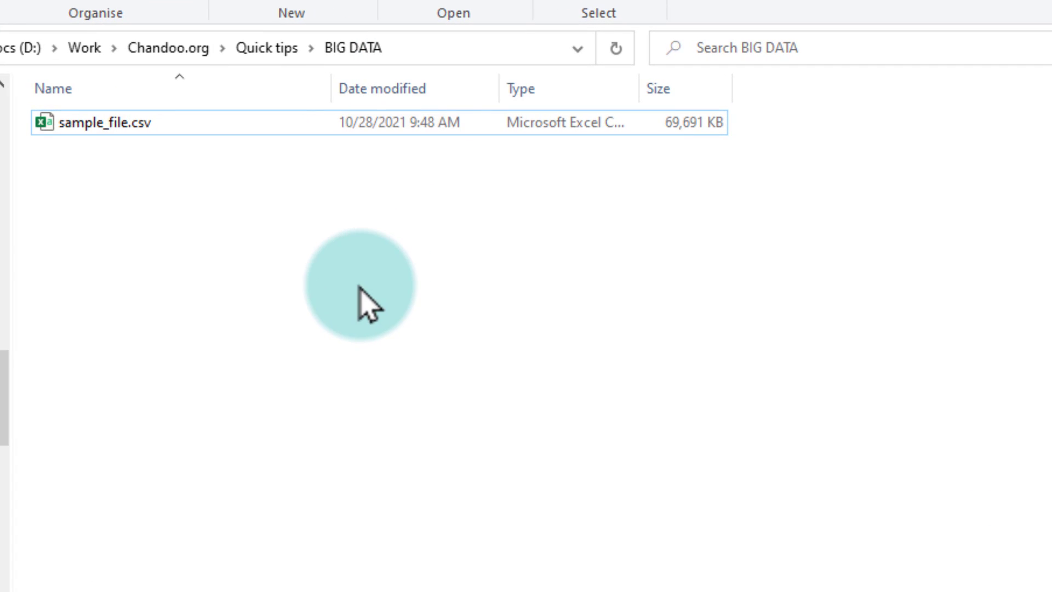
- Open sample_file.csv from the BIG DATA folder in Excel
{"action": "mouse_move", "coordinate": [110, 136]}
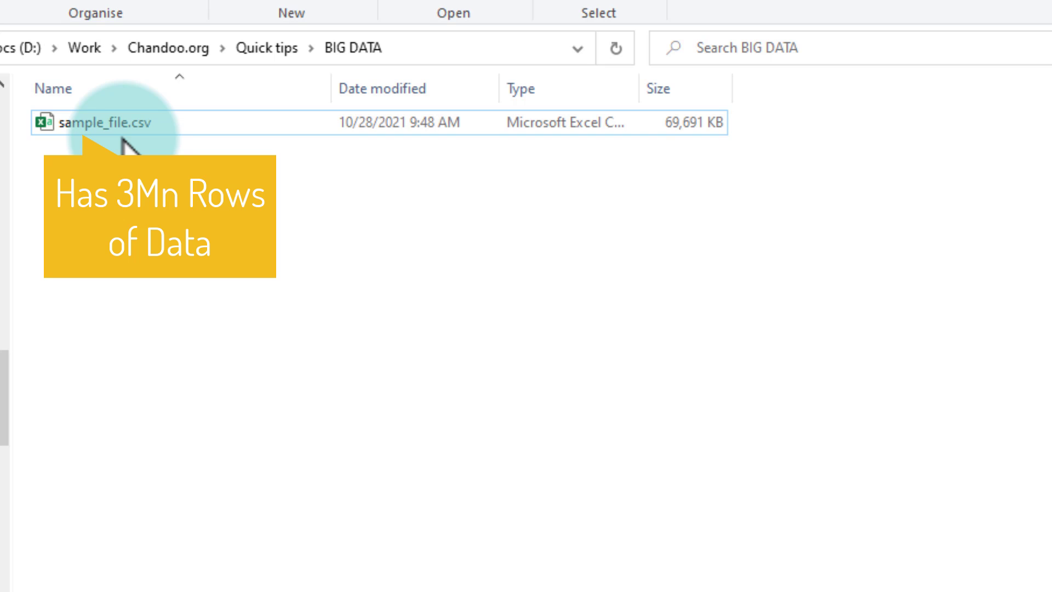
{"action": "double_click", "coordinate": [123, 144]}
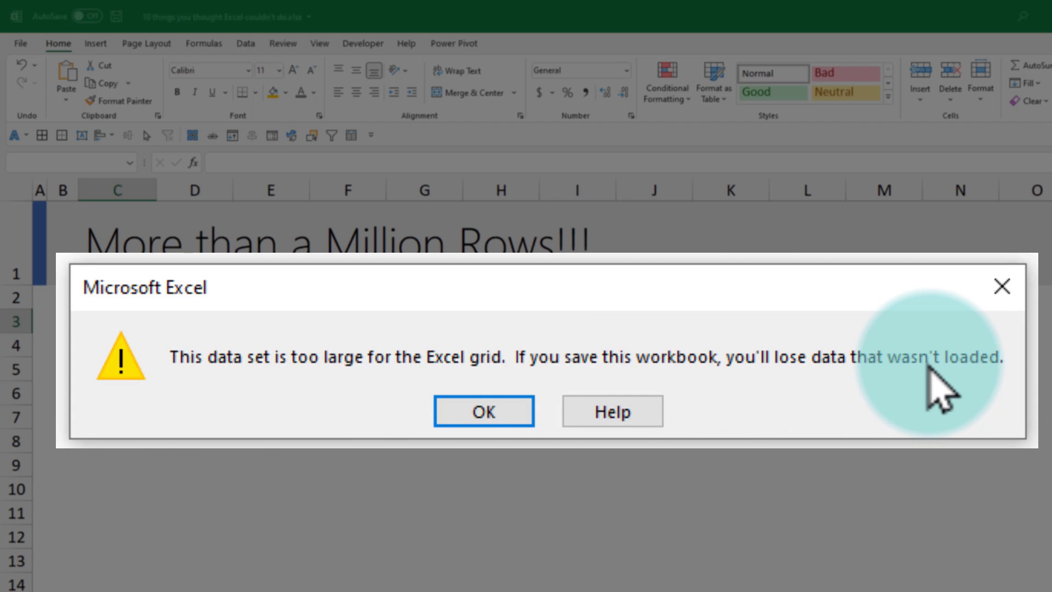
- Dismiss the too-large warning and scroll through the truncated CSV rows
{"action": "key", "text": "Return"}
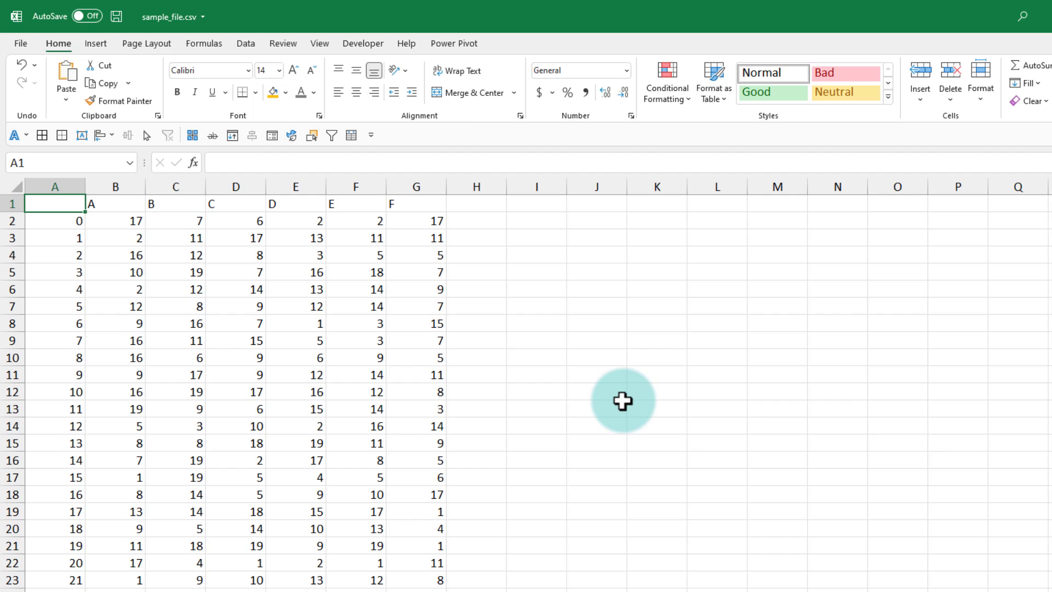
{"action": "scroll", "coordinate": [526, 384], "scroll_direction": "down", "scroll_amount": 20}
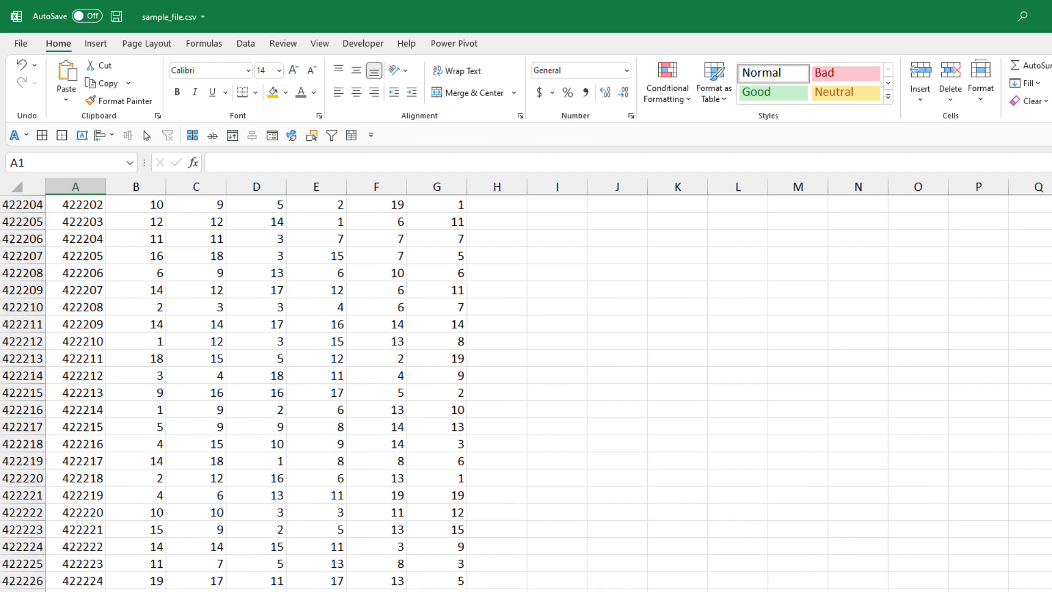
{"action": "scroll", "coordinate": [526, 383], "scroll_direction": "down", "scroll_amount": 20}
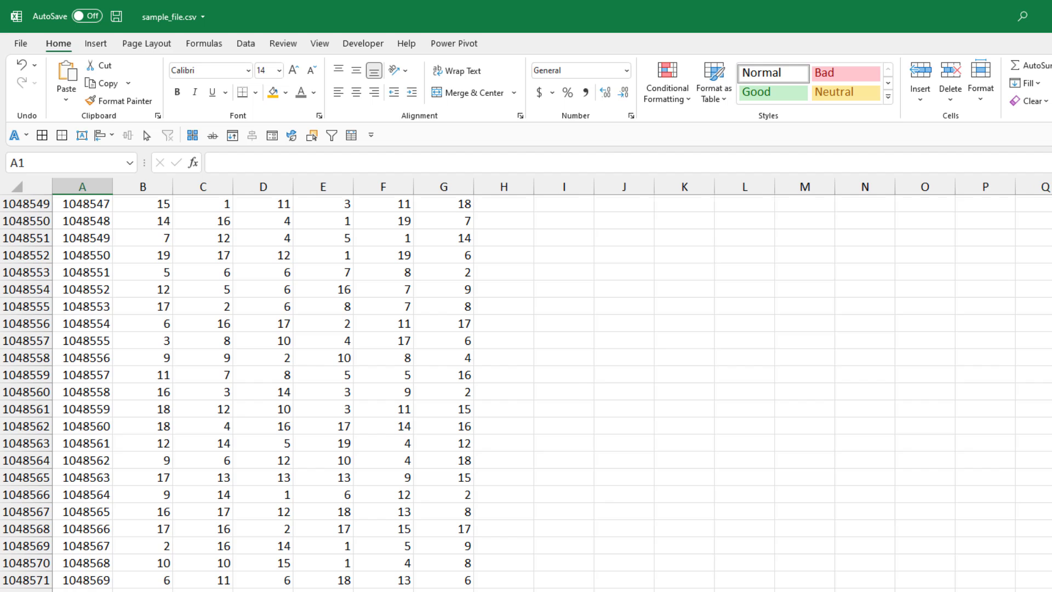
{"action": "scroll", "coordinate": [526, 383], "scroll_direction": "up", "scroll_amount": 20}
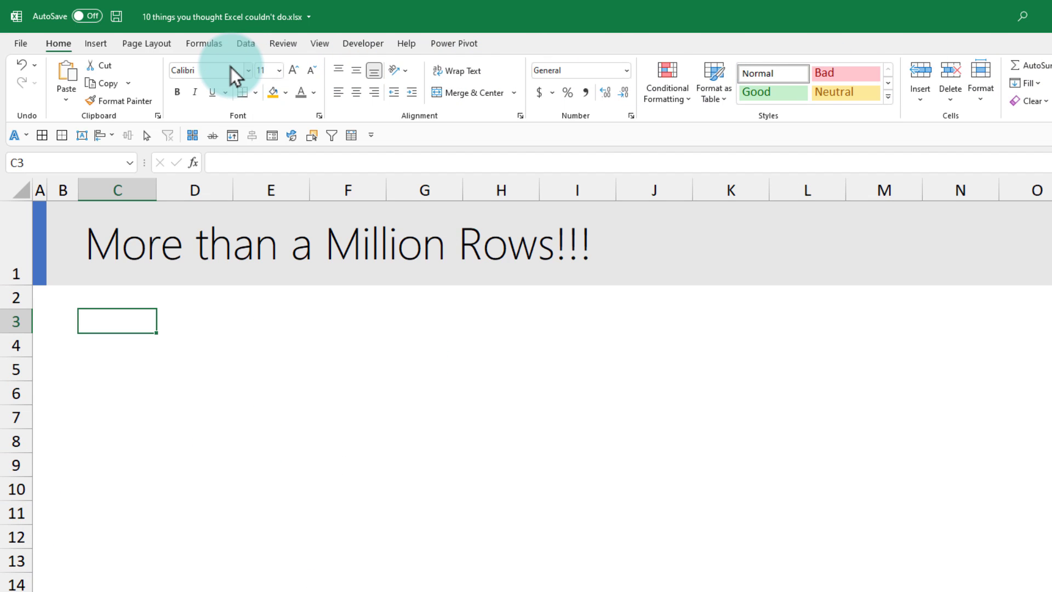
- Import sample_file.csv from Text/CSV into the Data Model as Only Create Connection
{"action": "left_click", "coordinate": [246, 43]}
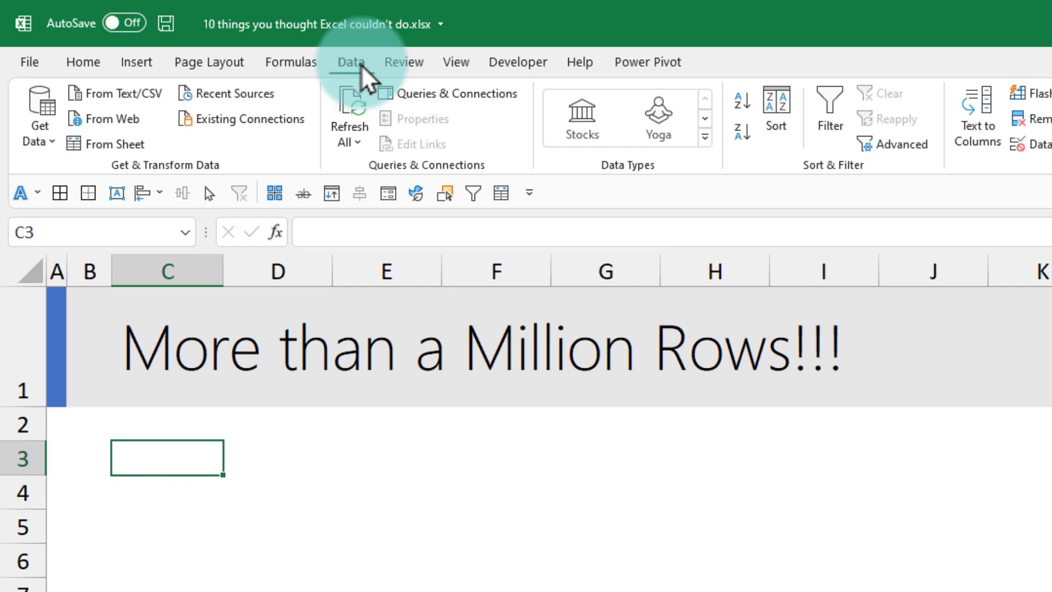
{"action": "left_click", "coordinate": [117, 96]}
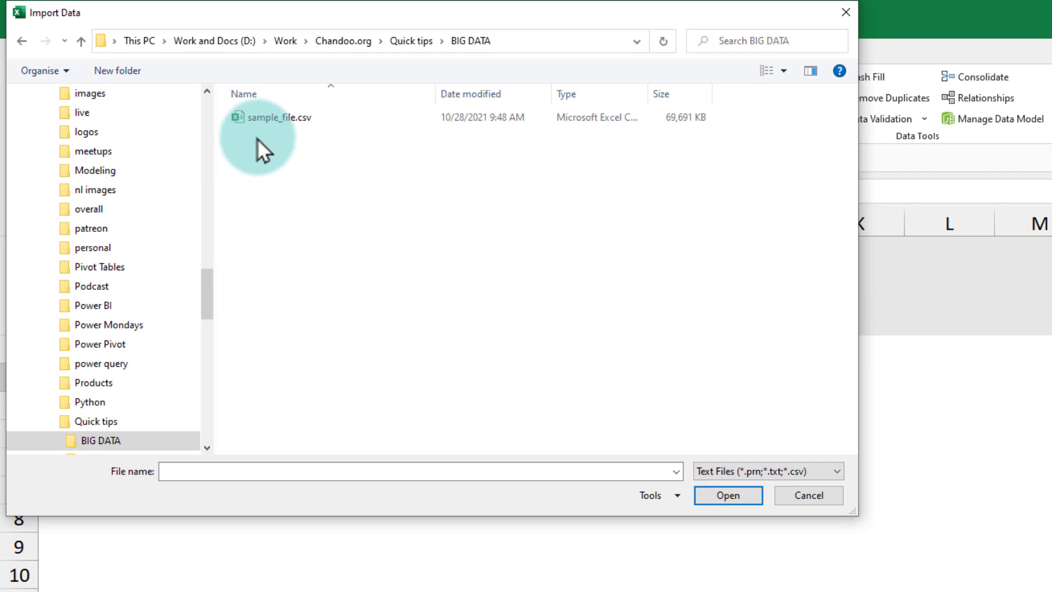
{"action": "left_click", "coordinate": [271, 118]}
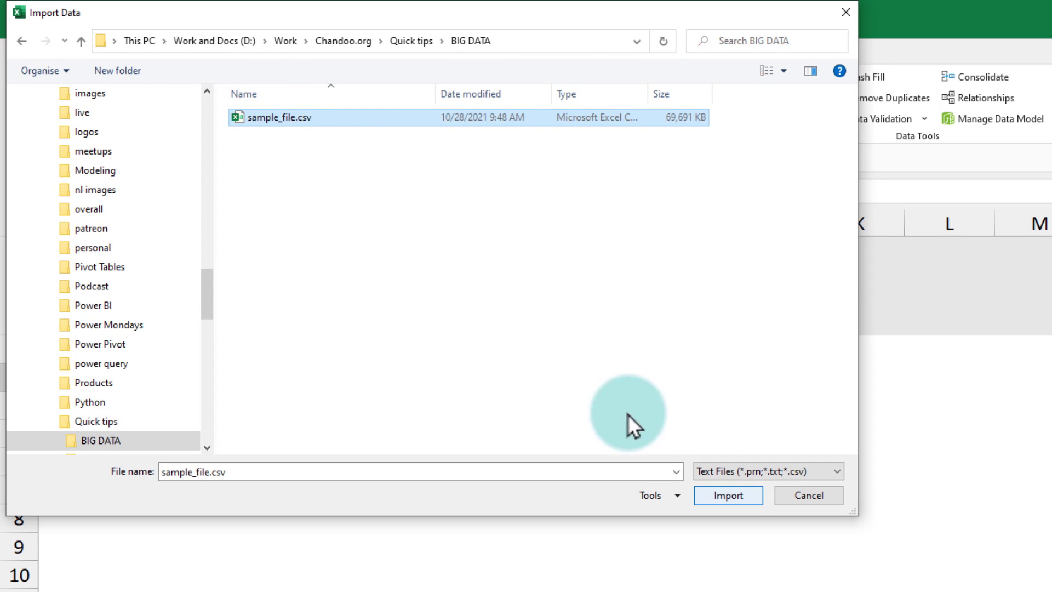
{"action": "left_click", "coordinate": [727, 497]}
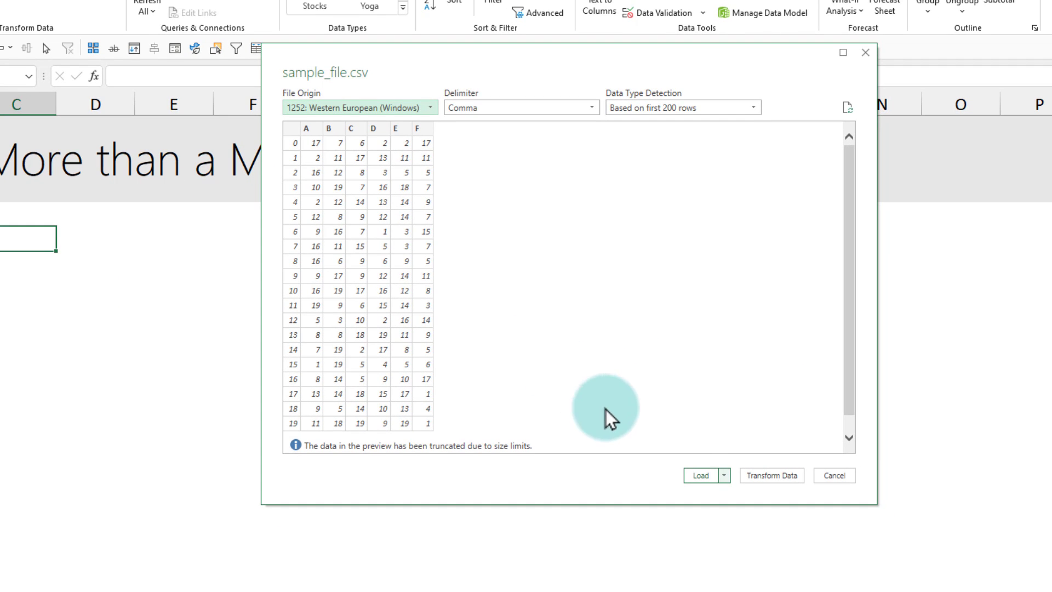
{"action": "left_click", "coordinate": [700, 475]}
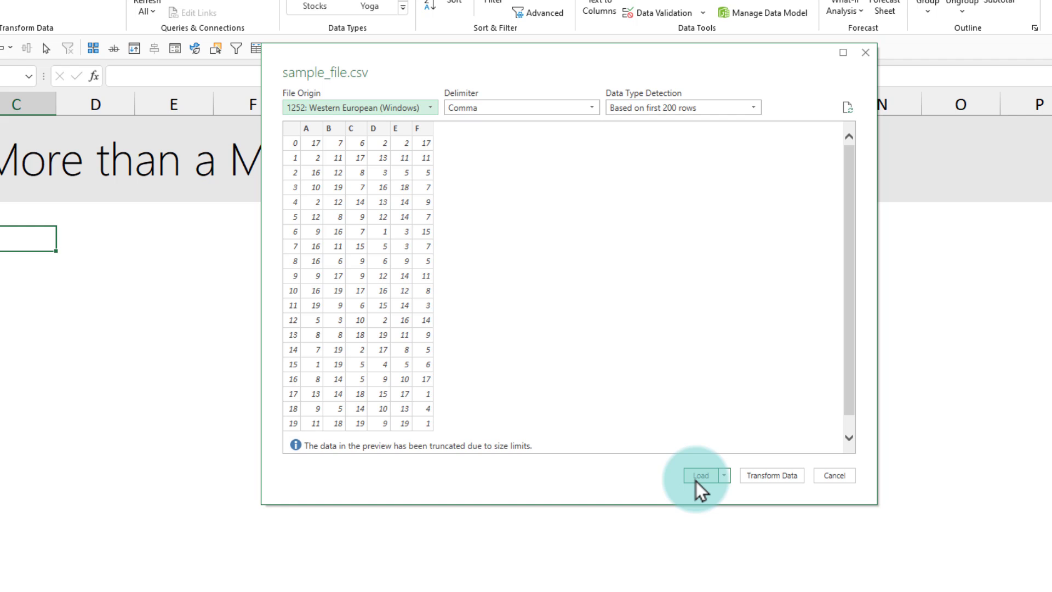
{"action": "left_click", "coordinate": [724, 477]}
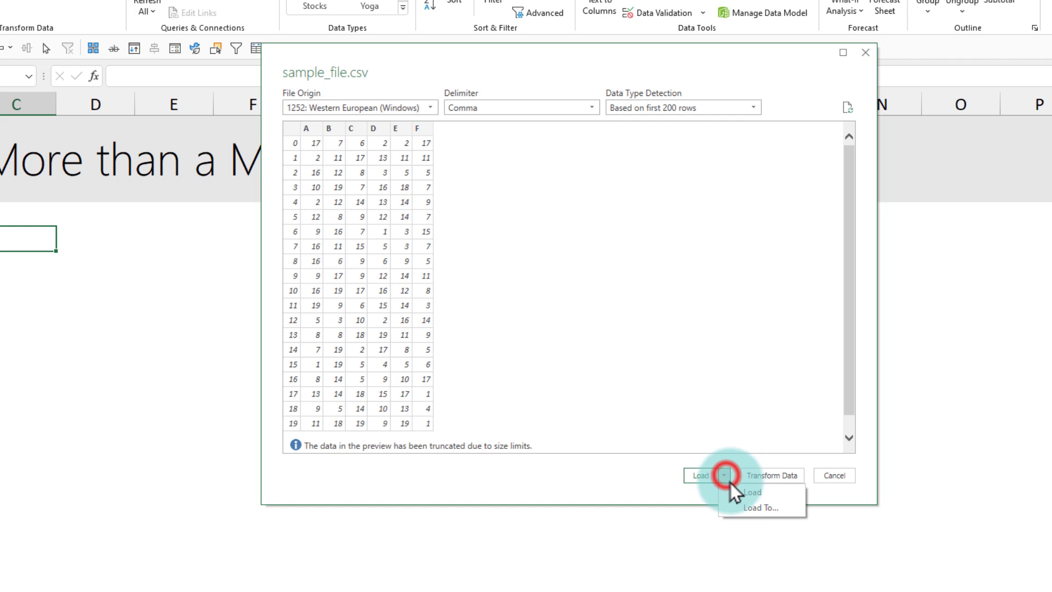
{"action": "left_click", "coordinate": [748, 507]}
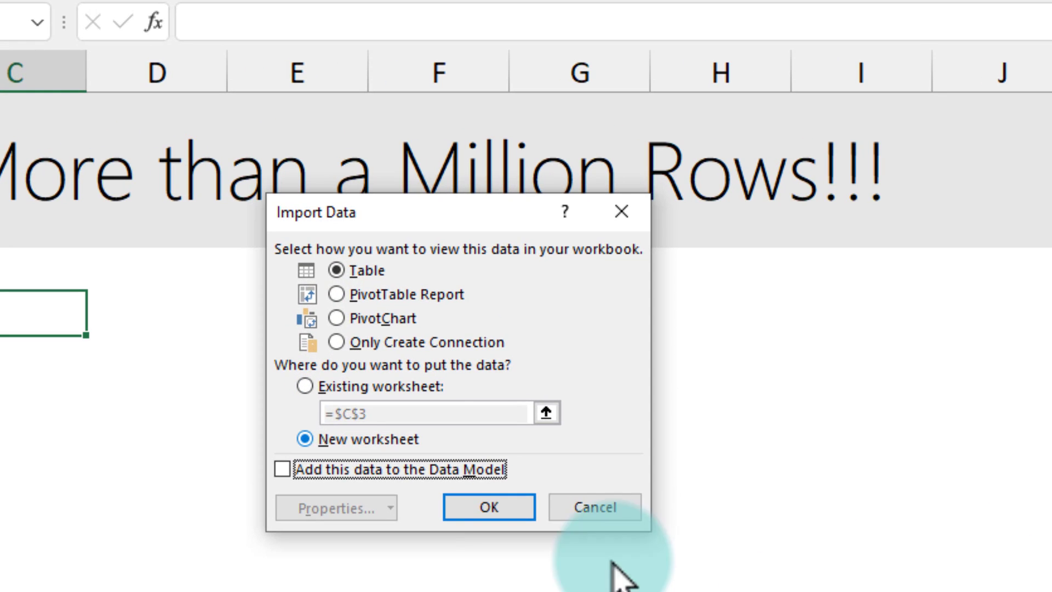
{"action": "left_click", "coordinate": [318, 469]}
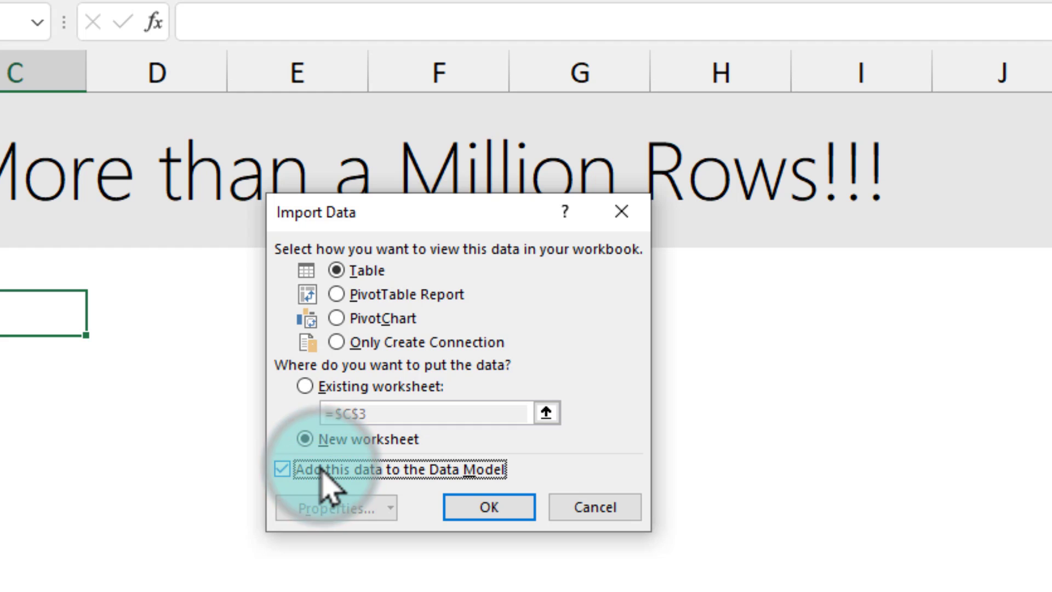
{"action": "left_click", "coordinate": [441, 342]}
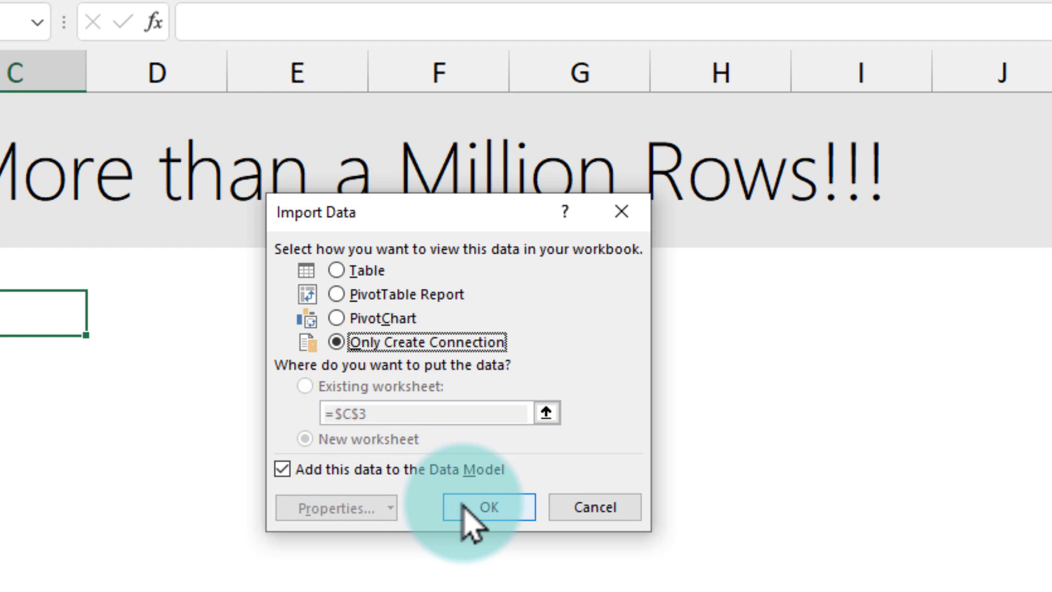
{"action": "left_click", "coordinate": [480, 507]}
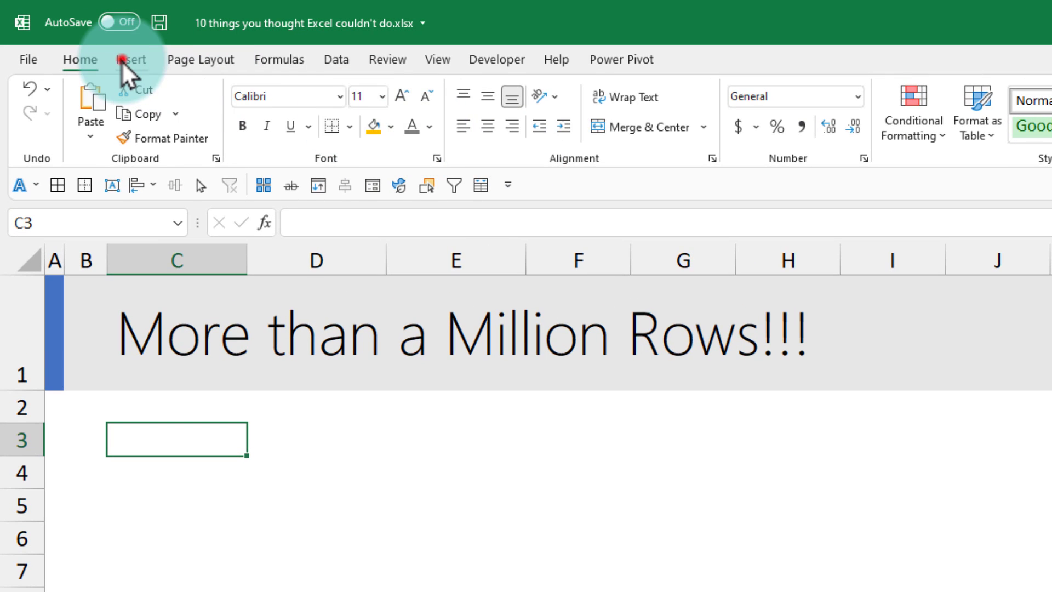
- Insert a PivotTable from the Data Model at C3 on this sheet
{"action": "left_click", "coordinate": [100, 45]}
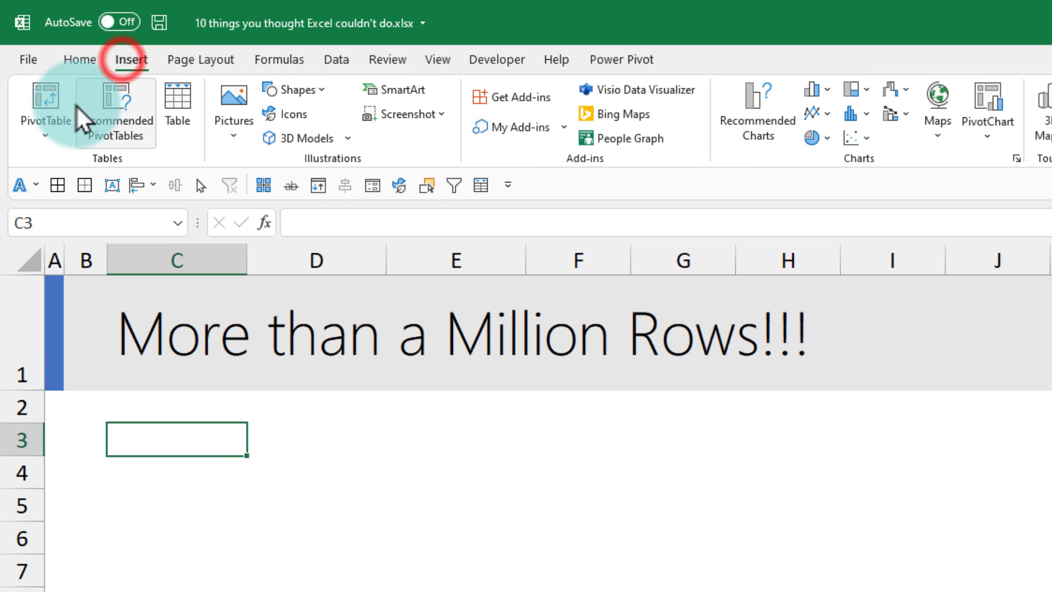
{"action": "left_click", "coordinate": [31, 106]}
{"action": "left_click", "coordinate": [75, 215]}
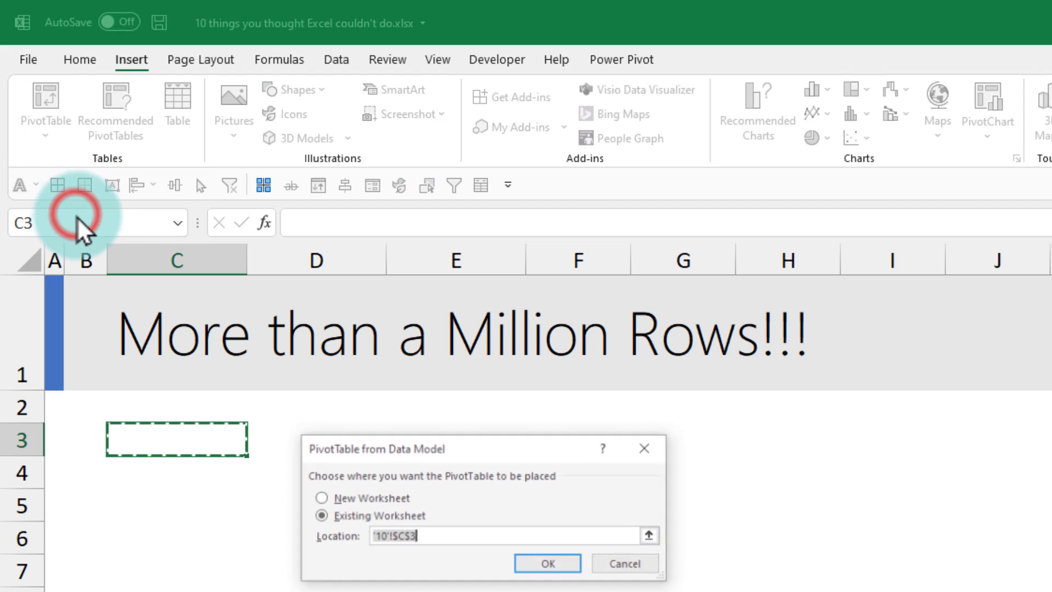
{"action": "left_click", "coordinate": [549, 564]}
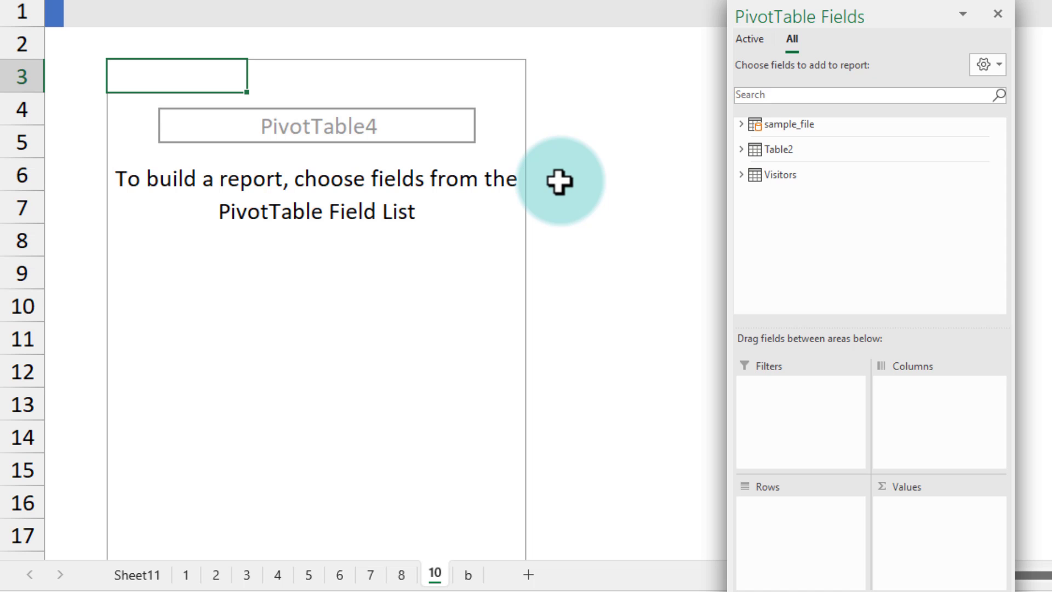
- Add sums of sample_file fields A, B and C in rows, plus A again
{"action": "left_click", "coordinate": [741, 124]}
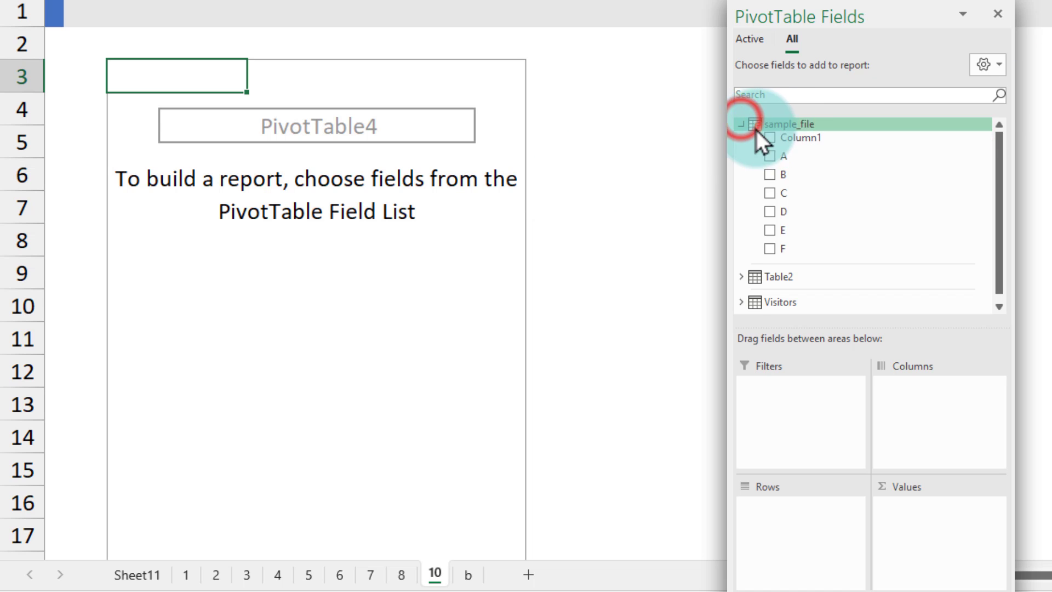
{"action": "left_click_drag", "start_coordinate": [786, 155], "coordinate": [916, 493]}
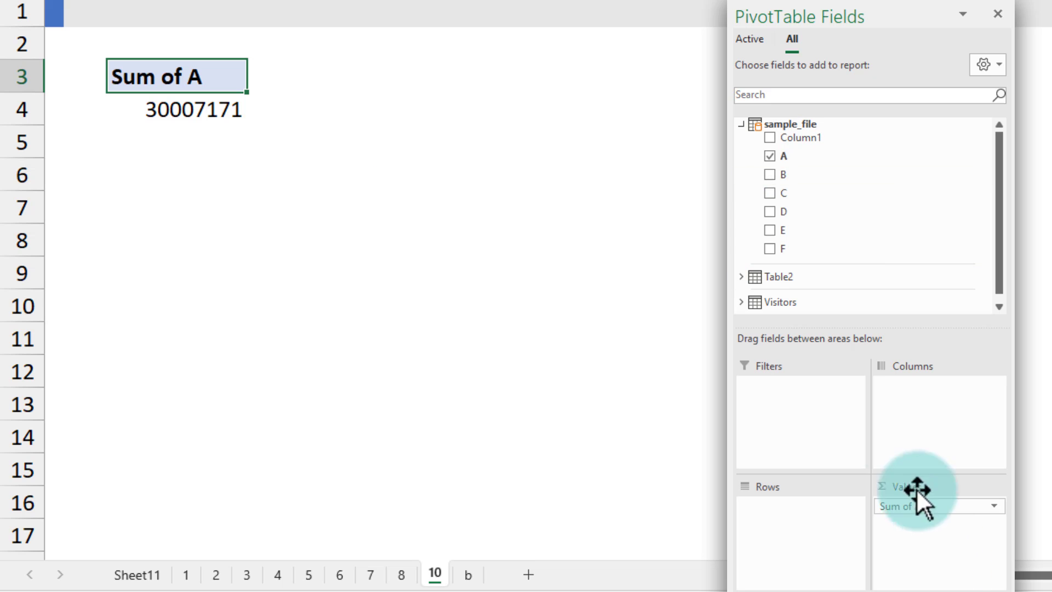
{"action": "left_click_drag", "start_coordinate": [779, 172], "coordinate": [910, 529]}
{"action": "left_click_drag", "start_coordinate": [781, 192], "coordinate": [923, 551]}
{"action": "left_click_drag", "start_coordinate": [931, 385], "coordinate": [796, 530]}
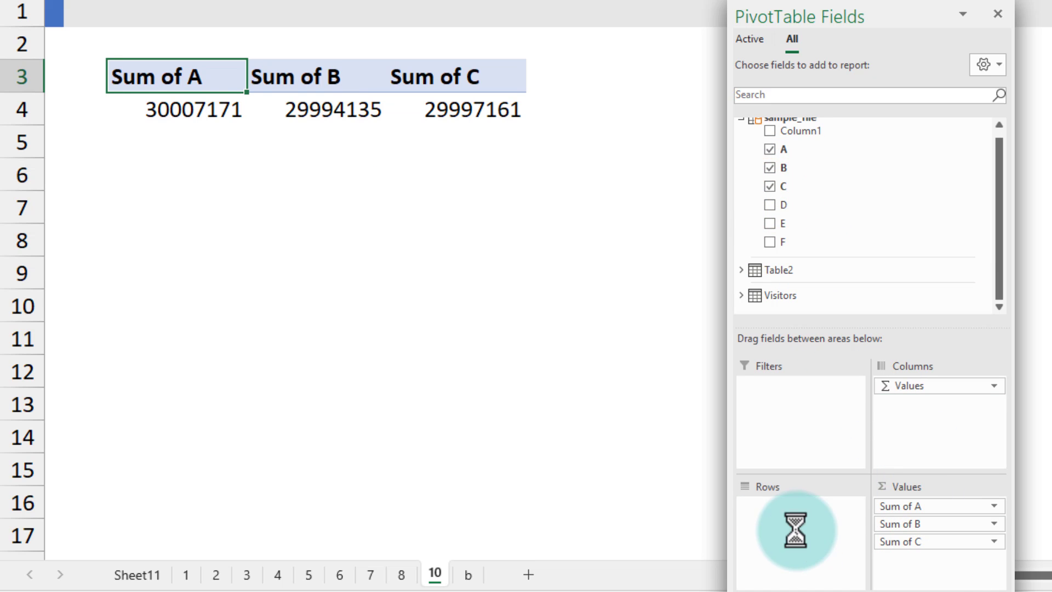
{"action": "left_click_drag", "start_coordinate": [783, 149], "coordinate": [931, 564]}
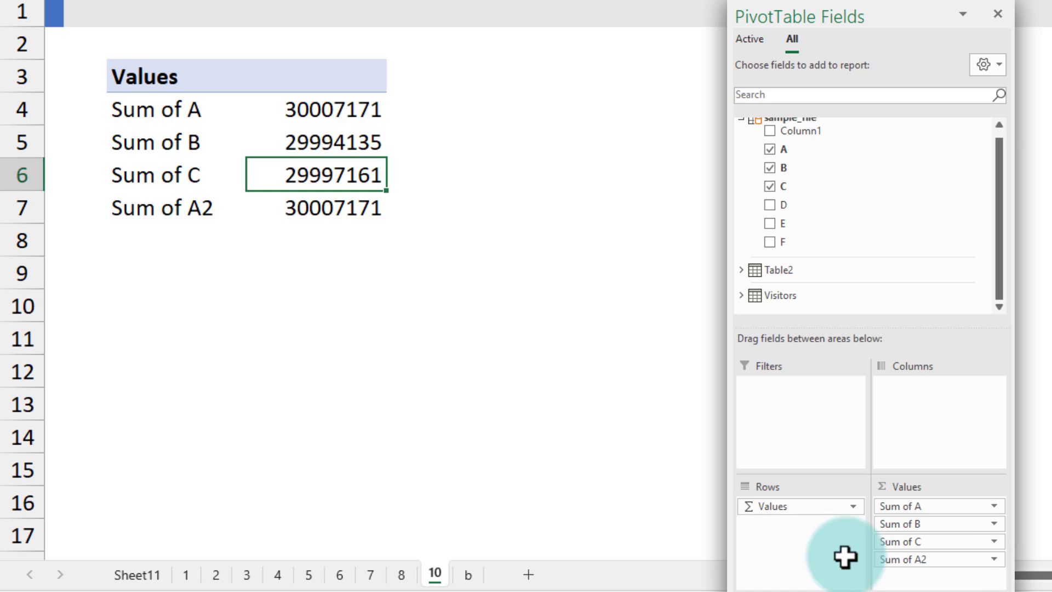
- Change the second A total to summarize as Average of A
{"action": "right_click", "coordinate": [333, 210]}
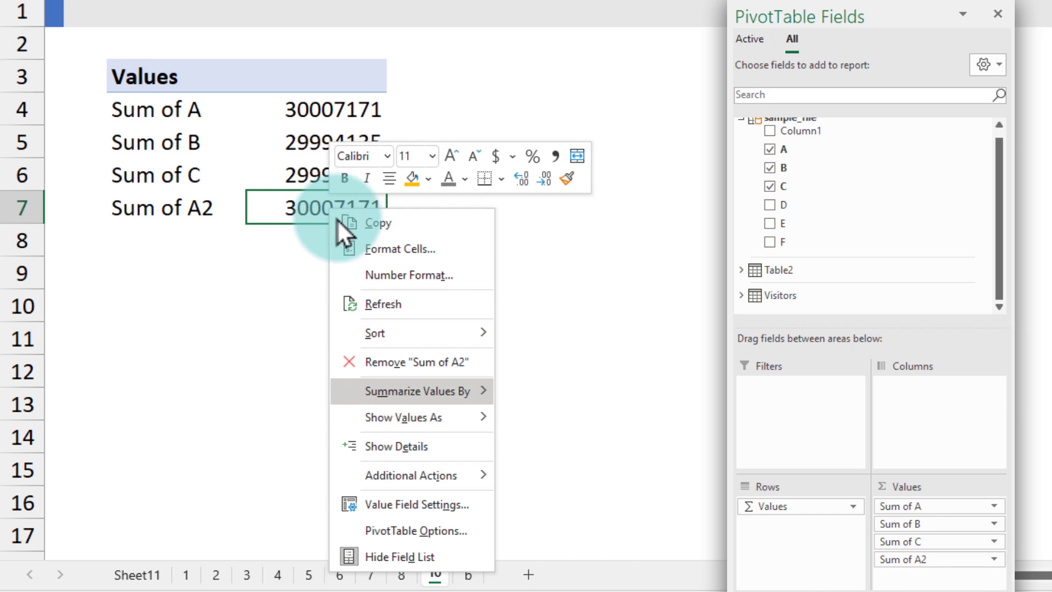
{"action": "mouse_move", "coordinate": [417, 390]}
{"action": "left_click", "coordinate": [547, 445]}
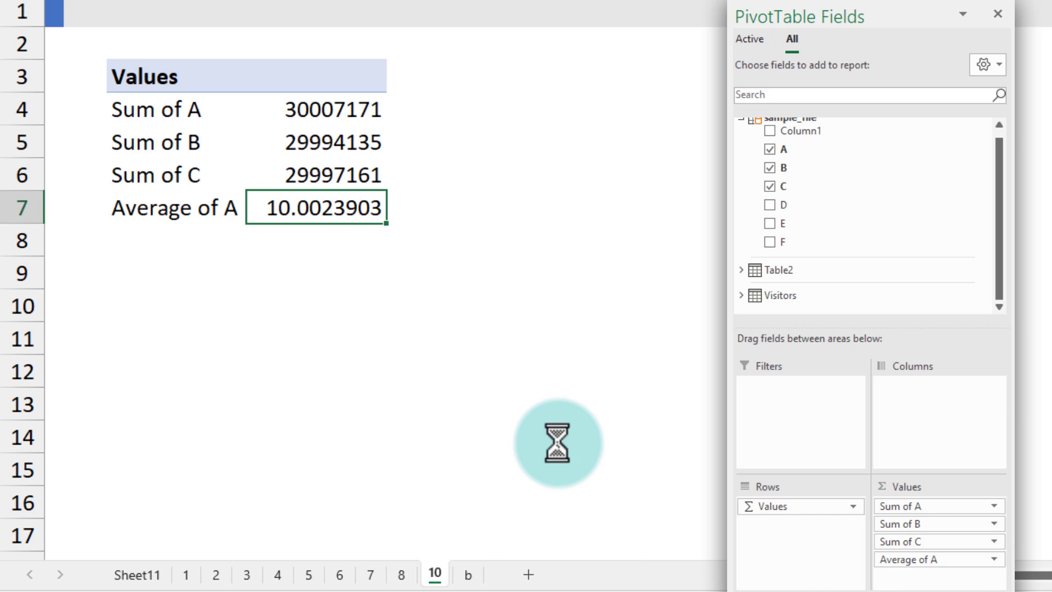
- Add field B to Values again and summarize it as an average
{"action": "left_click_drag", "start_coordinate": [558, 443], "coordinate": [305, 235]}
{"action": "right_click", "coordinate": [306, 239]}
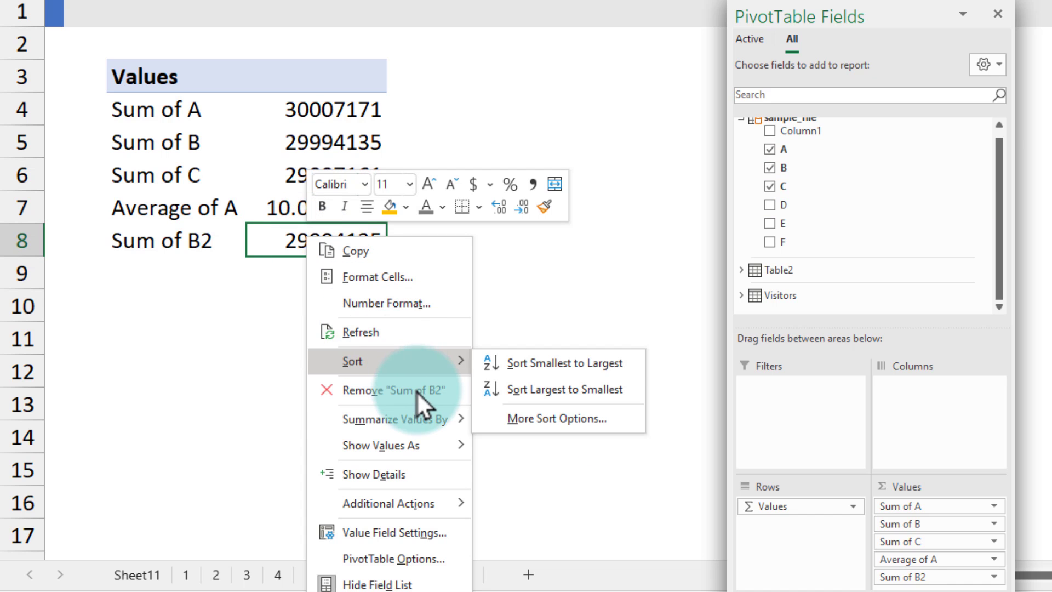
{"action": "mouse_move", "coordinate": [422, 410]}
{"action": "left_click", "coordinate": [547, 458]}
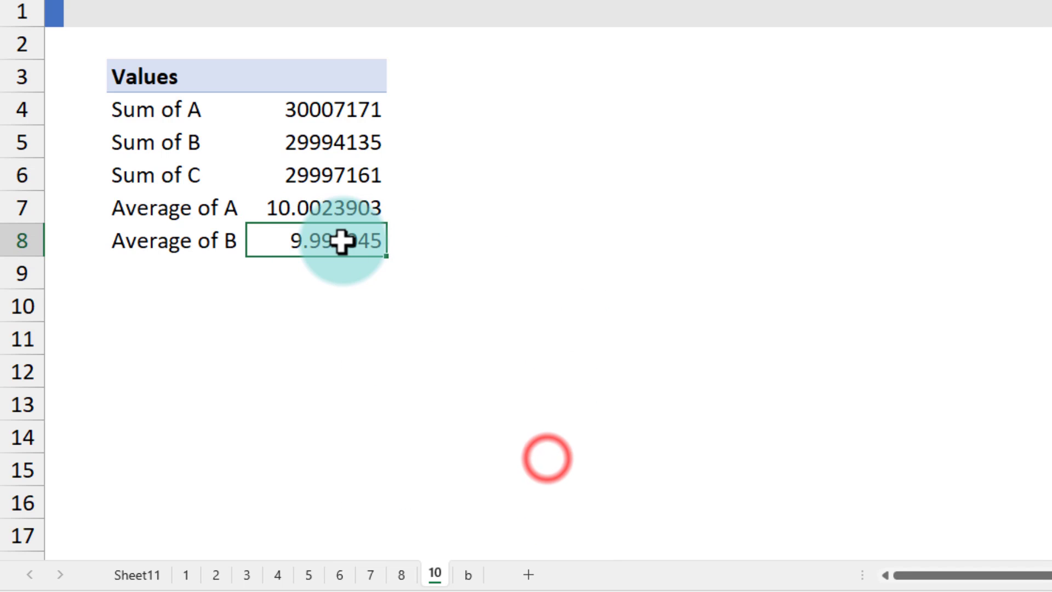